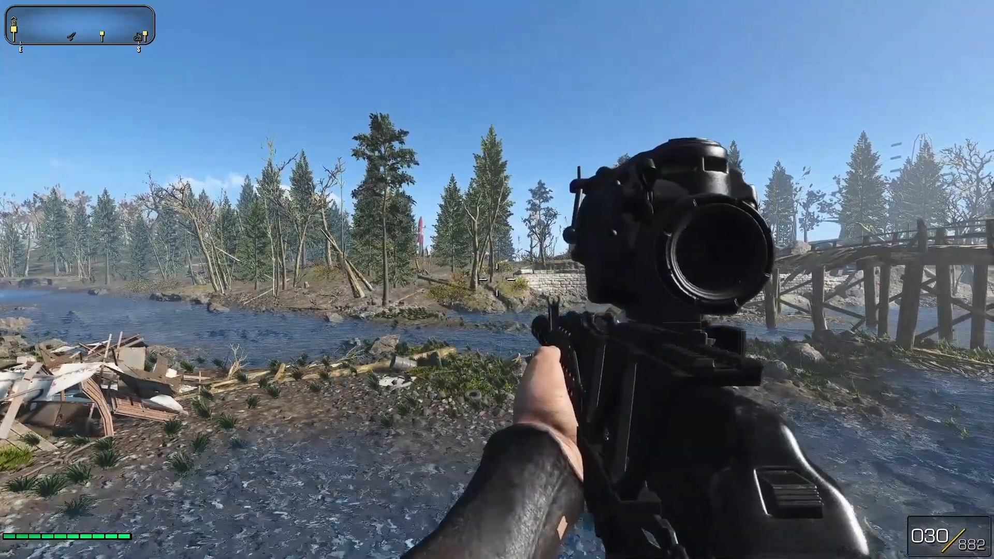
{"action": "left_click", "coordinate": [497, 280]}
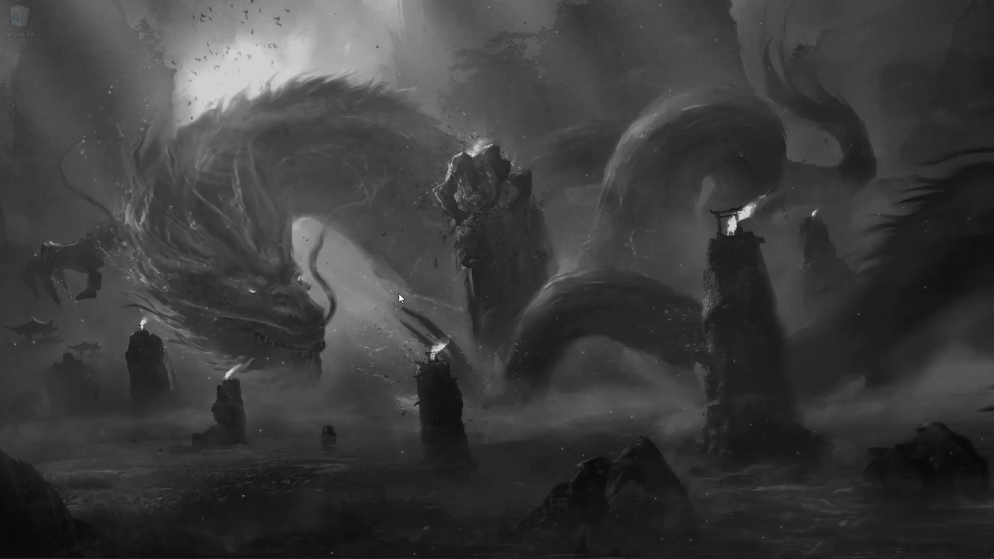
Switch to Mod Organizer and run the FO4 xEdit executable with the current mod list
{"action": "left_click", "coordinate": [123, 551]}
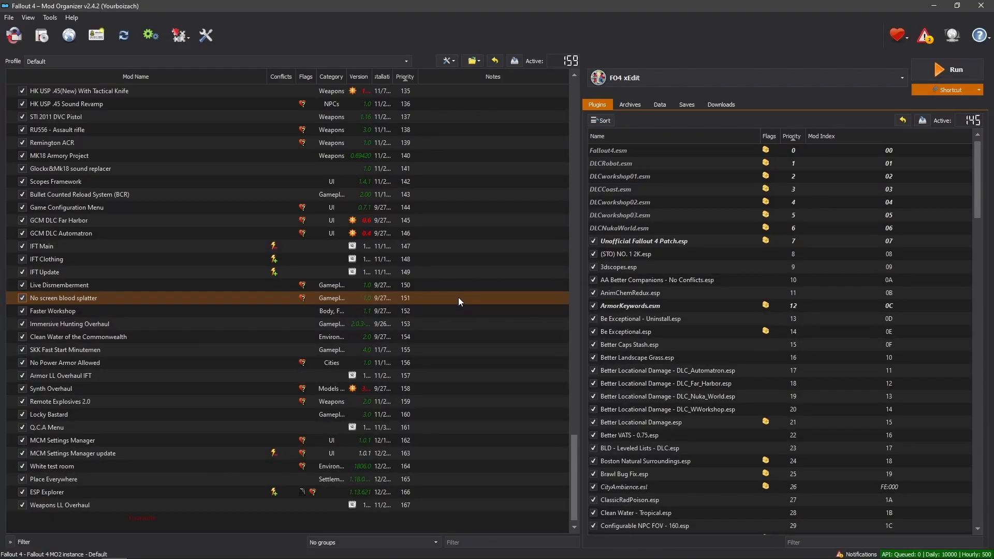
{"action": "left_click", "coordinate": [660, 77]}
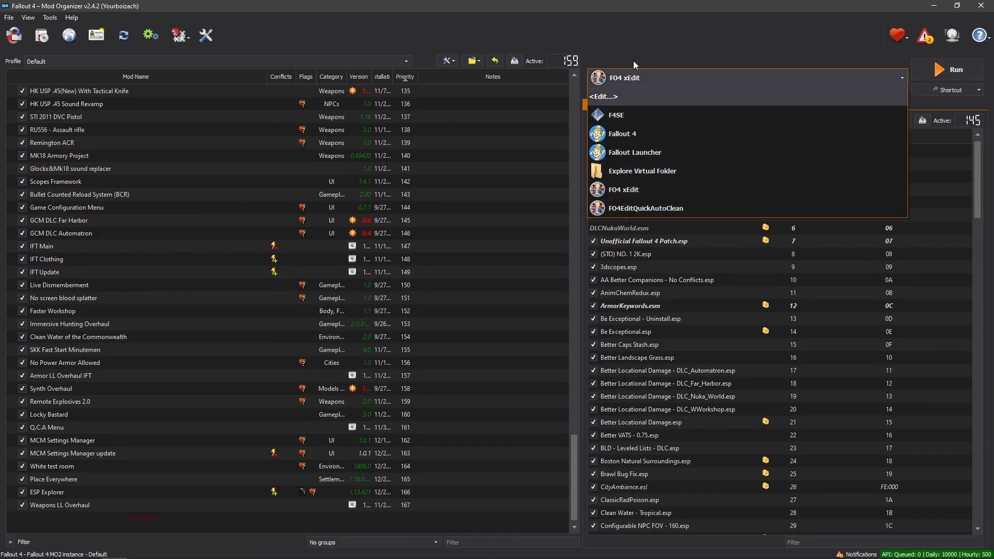
{"action": "left_click", "coordinate": [627, 41]}
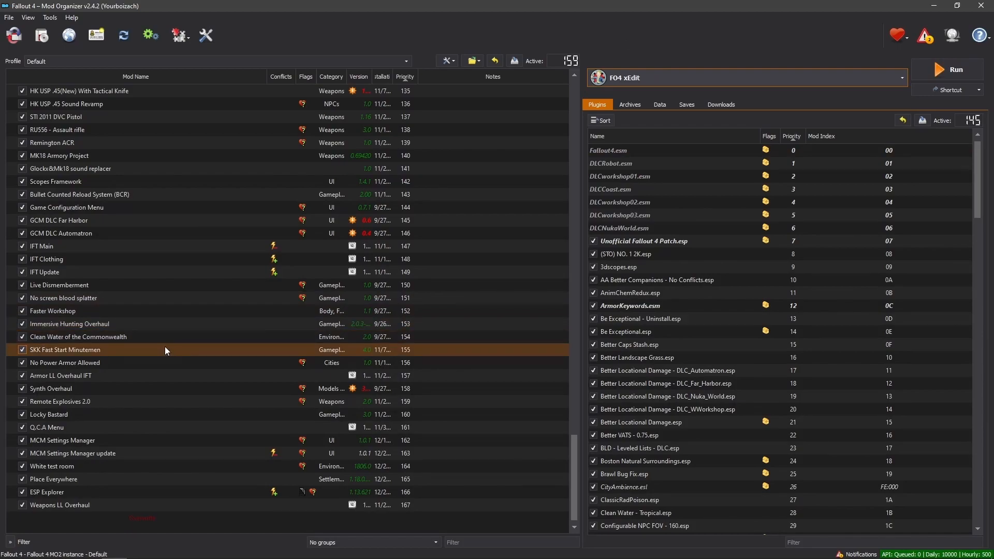
{"action": "scroll", "coordinate": [172, 334], "scroll_direction": "up", "scroll_amount": 9}
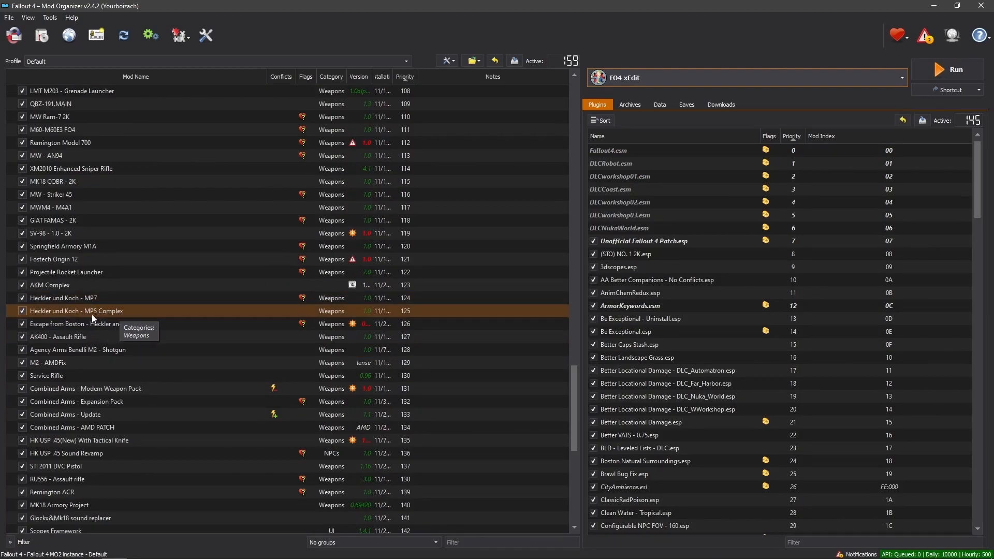
{"action": "left_click", "coordinate": [941, 70]}
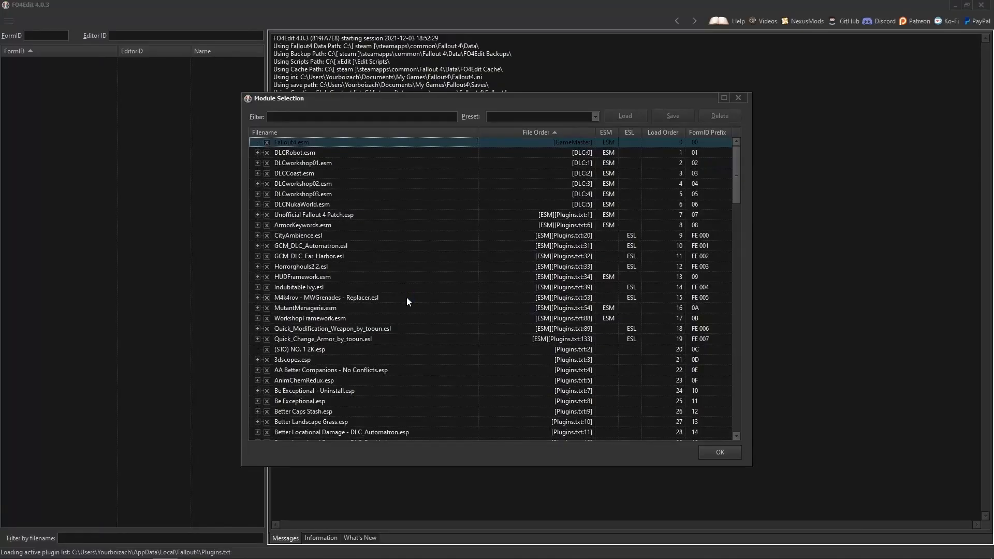
Deselect all plugins in the module selection list
{"action": "right_click", "coordinate": [309, 245]}
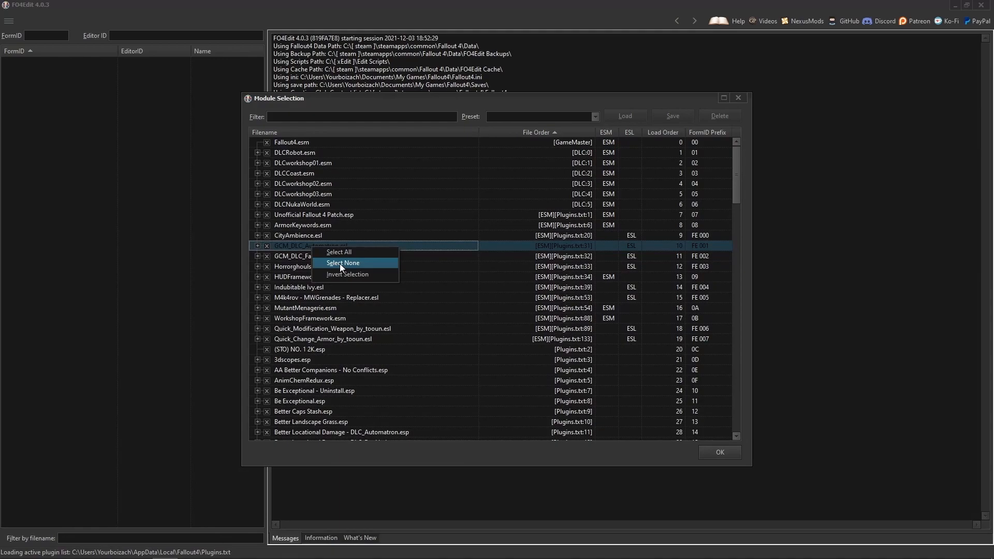
{"action": "right_click", "coordinate": [307, 235]}
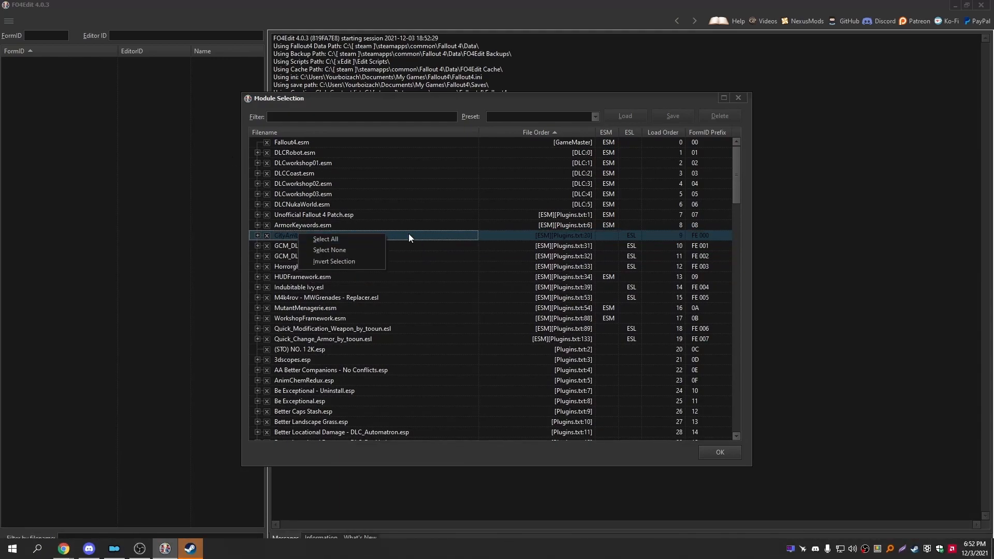
{"action": "left_click", "coordinate": [331, 250]}
Filter the module list by "mp5", select HK_MP5.esp for loading, and clear the filter
{"action": "scroll", "coordinate": [337, 261], "scroll_direction": "down", "scroll_amount": 20}
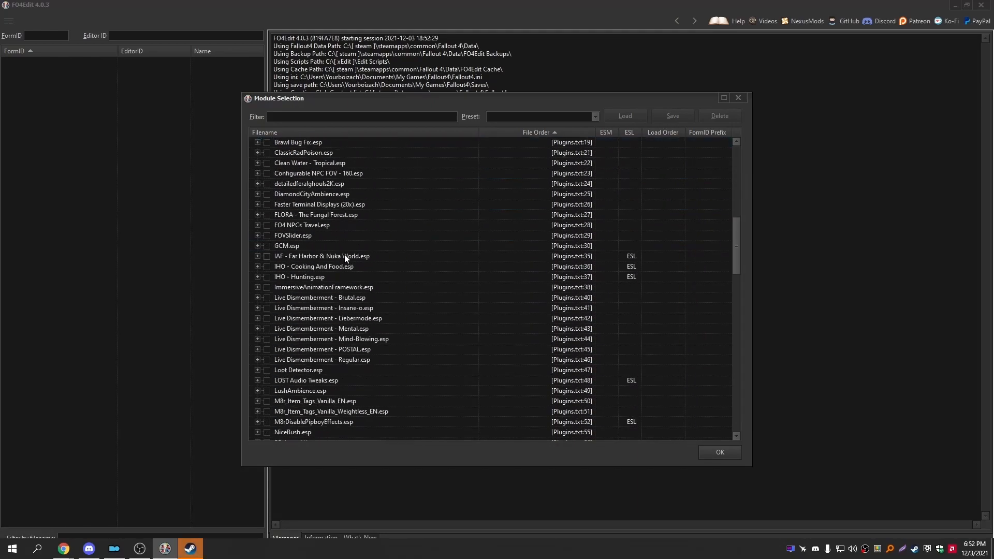
{"action": "scroll", "coordinate": [347, 261], "scroll_direction": "down", "scroll_amount": 14}
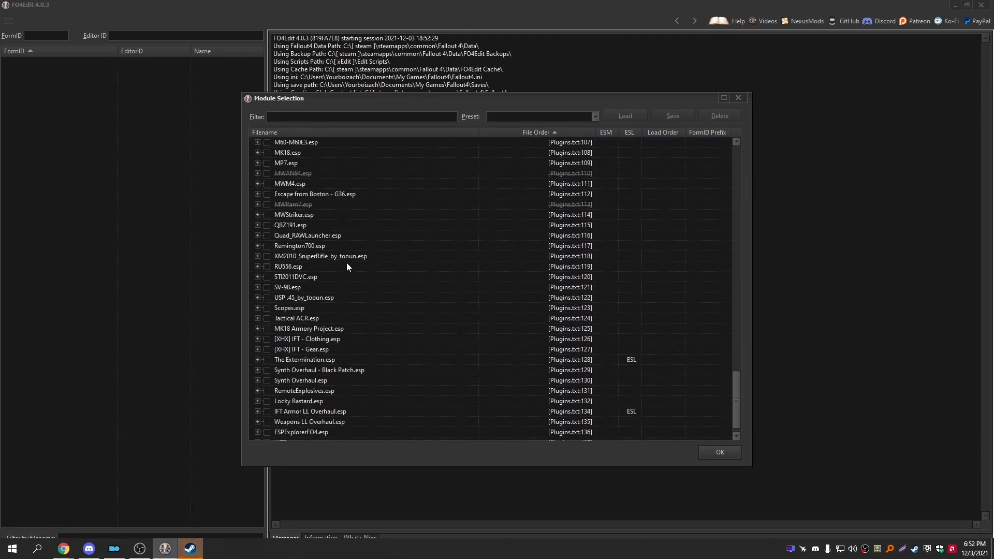
{"action": "scroll", "coordinate": [350, 305], "scroll_direction": "up", "scroll_amount": 15}
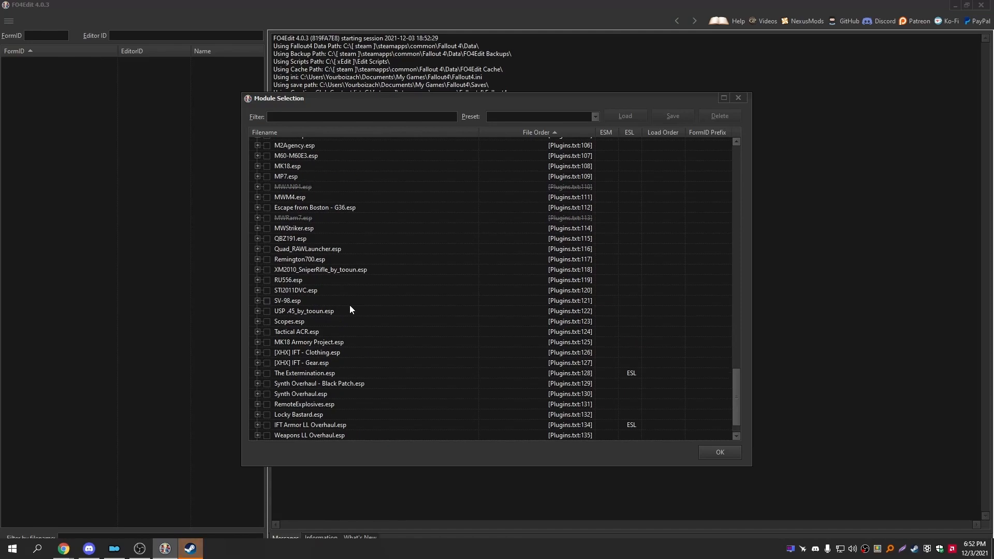
{"action": "scroll", "coordinate": [327, 271], "scroll_direction": "down", "scroll_amount": 1}
{"action": "scroll", "coordinate": [319, 319], "scroll_direction": "up", "scroll_amount": 6}
{"action": "scroll", "coordinate": [324, 312], "scroll_direction": "down", "scroll_amount": 9}
{"action": "scroll", "coordinate": [322, 308], "scroll_direction": "up", "scroll_amount": 9}
{"action": "scroll", "coordinate": [322, 309], "scroll_direction": "up", "scroll_amount": 3}
{"action": "scroll", "coordinate": [322, 308], "scroll_direction": "down", "scroll_amount": 6}
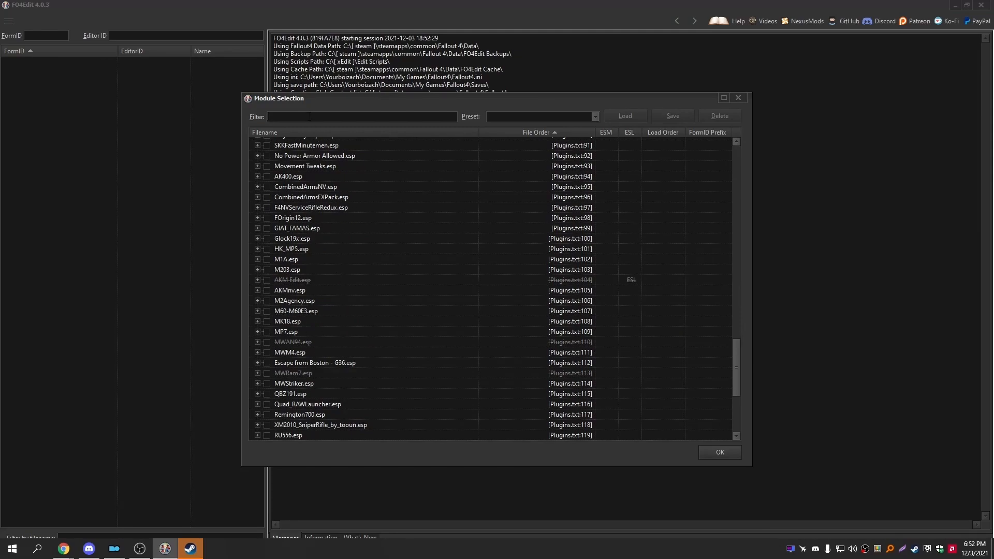
{"action": "type", "text": "m"}
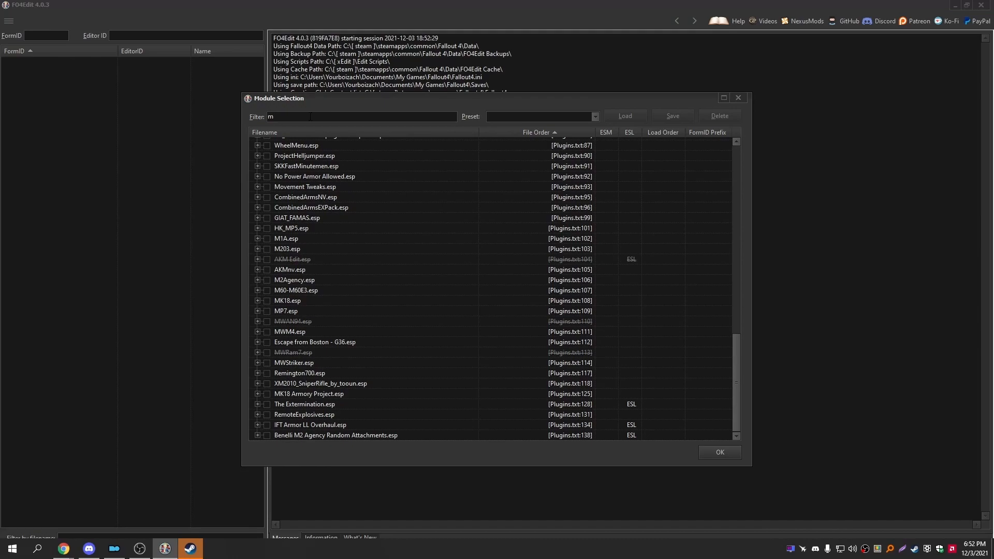
{"action": "type", "text": "p5"}
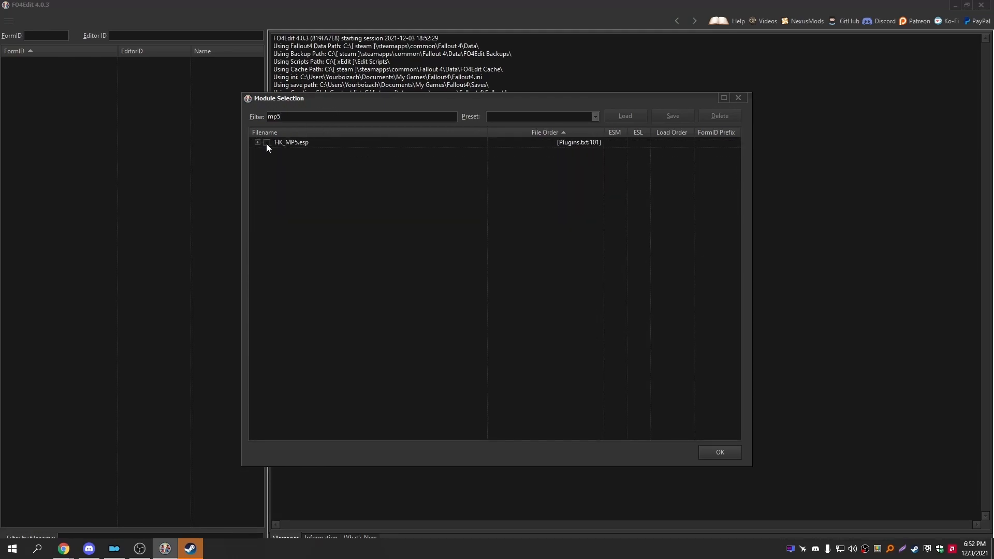
{"action": "left_click_drag", "start_coordinate": [281, 116], "coordinate": [257, 120]}
{"action": "key", "text": "BackSpace"}
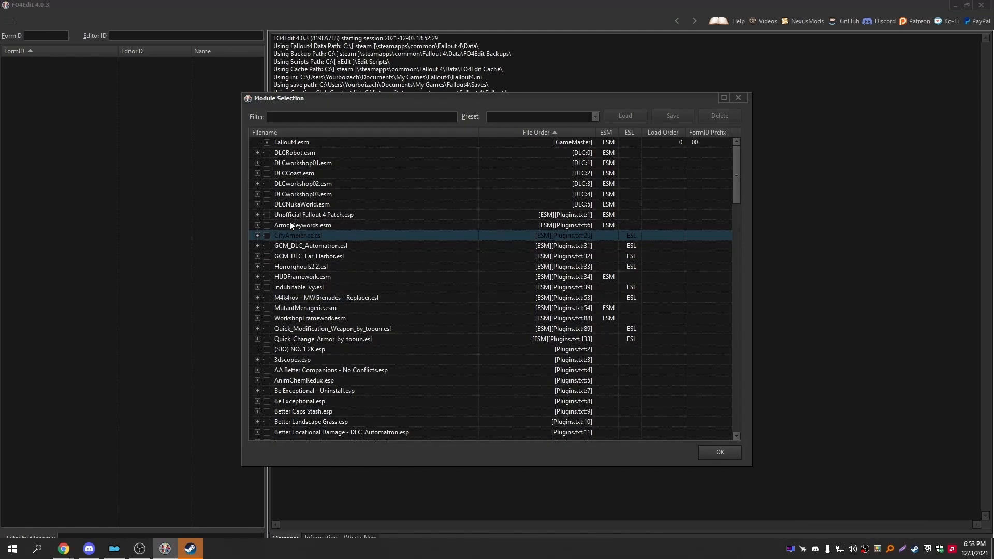
Review the module selection and load HK_MP5.esp into the editor
{"action": "scroll", "coordinate": [346, 260], "scroll_direction": "down", "scroll_amount": 20}
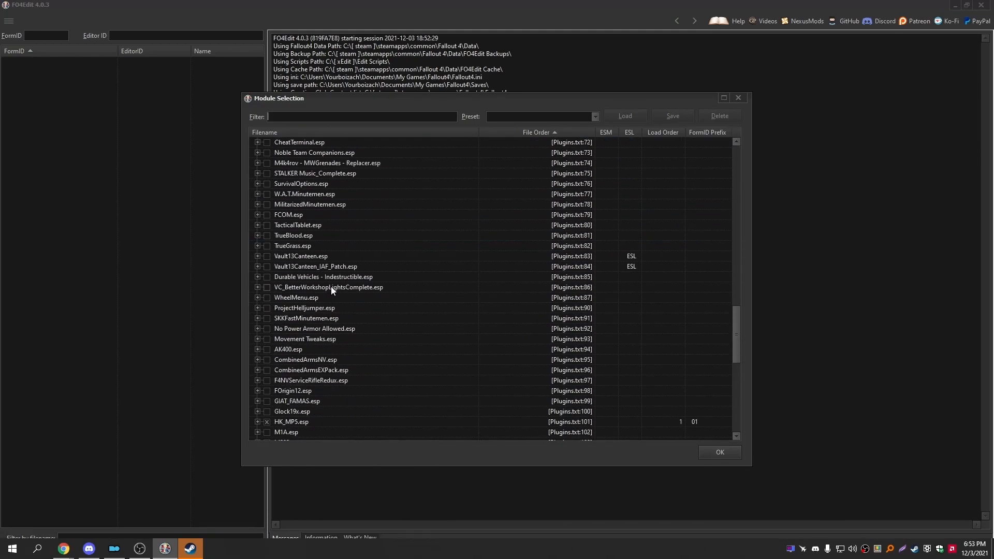
{"action": "scroll", "coordinate": [352, 253], "scroll_direction": "down", "scroll_amount": 5}
{"action": "scroll", "coordinate": [352, 252], "scroll_direction": "up", "scroll_amount": 20}
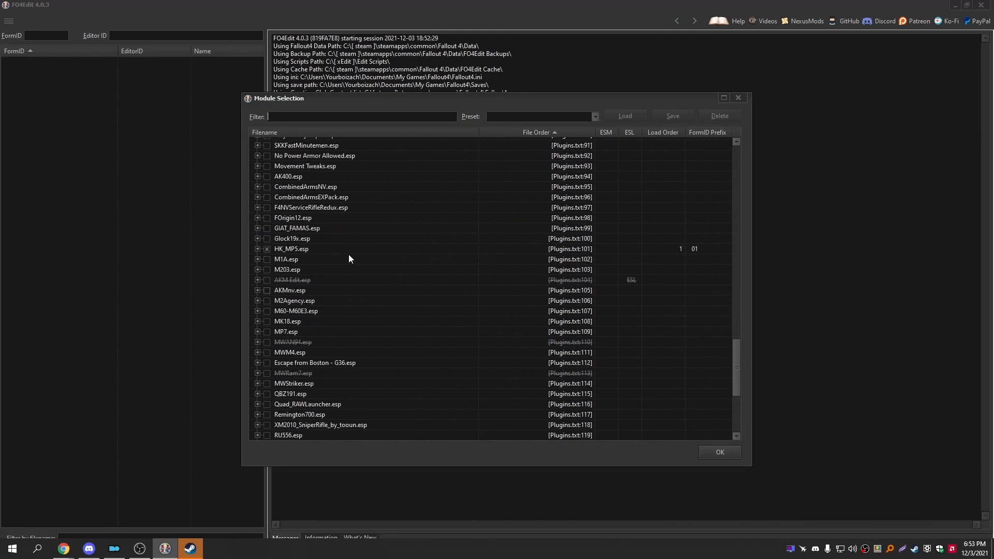
{"action": "scroll", "coordinate": [351, 251], "scroll_direction": "up", "scroll_amount": 6}
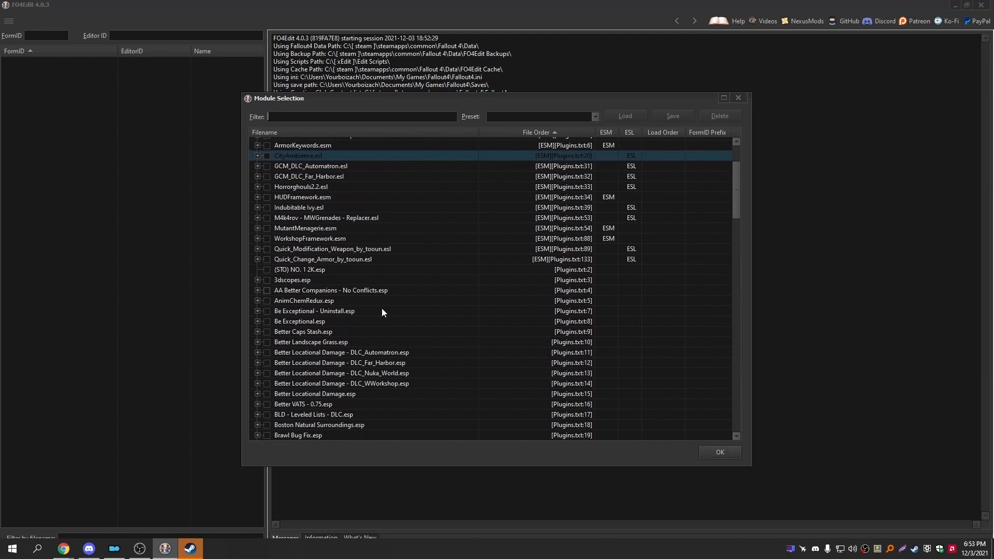
{"action": "left_click", "coordinate": [720, 452]}
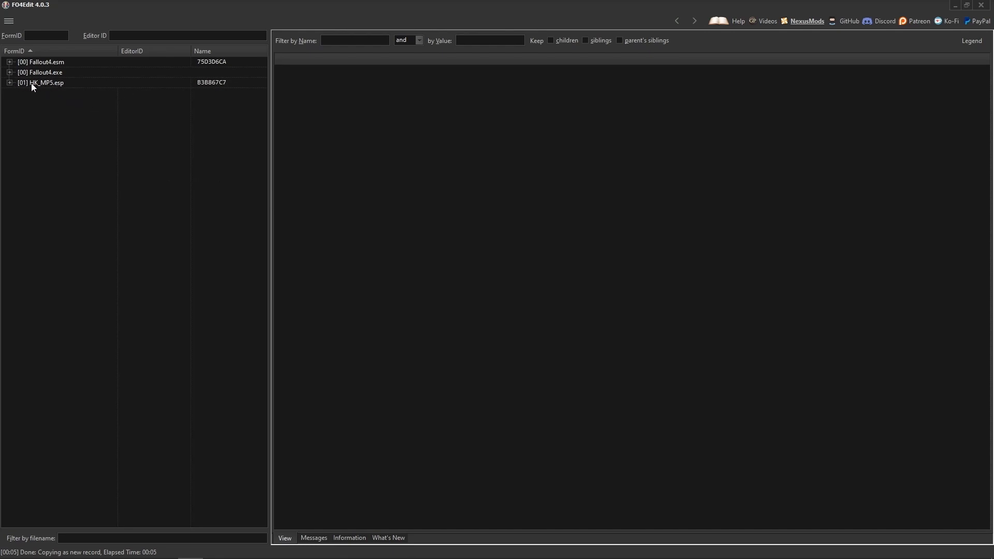
Expand HK_MP5.esp and its Weapon category to list the weapon records
{"action": "left_click", "coordinate": [49, 82]}
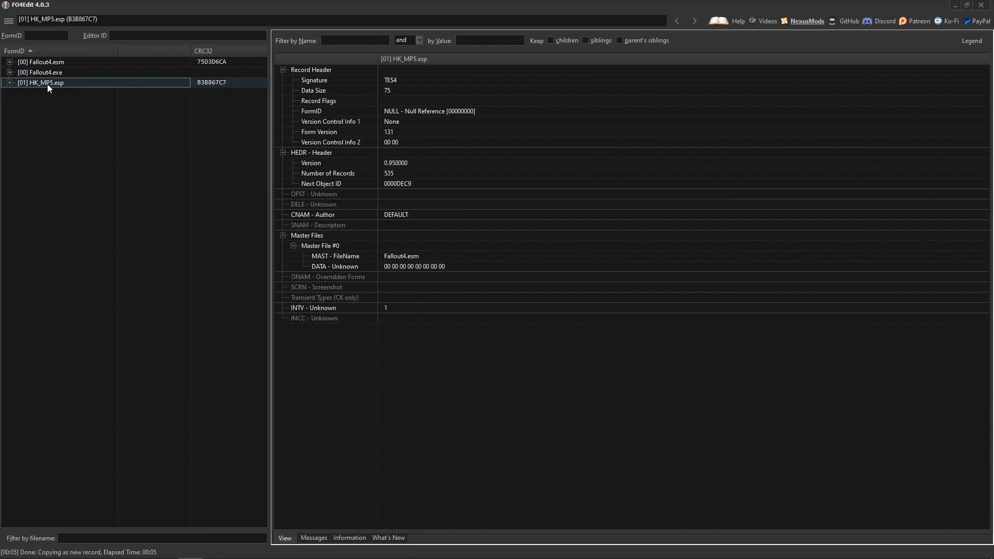
{"action": "left_click", "coordinate": [9, 83]}
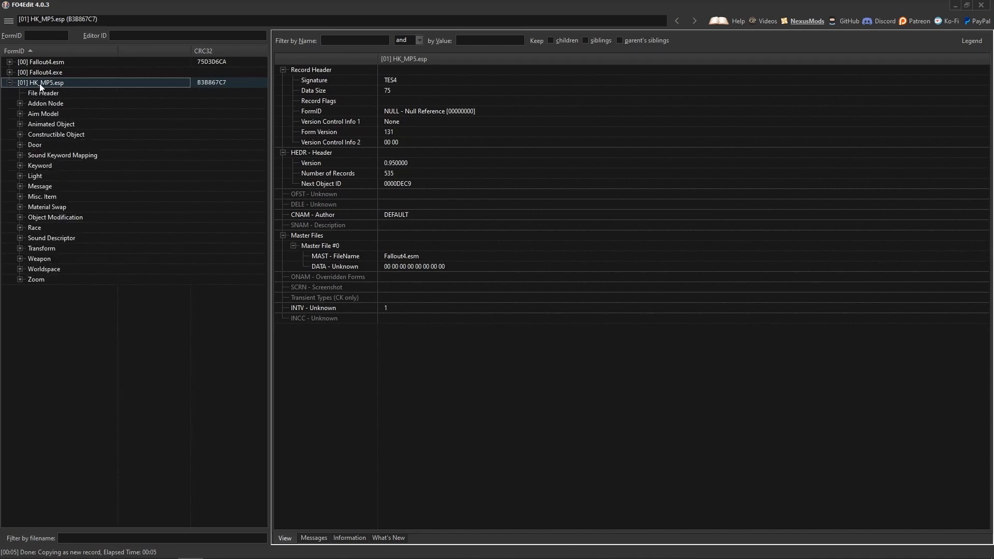
{"action": "left_click", "coordinate": [21, 259]}
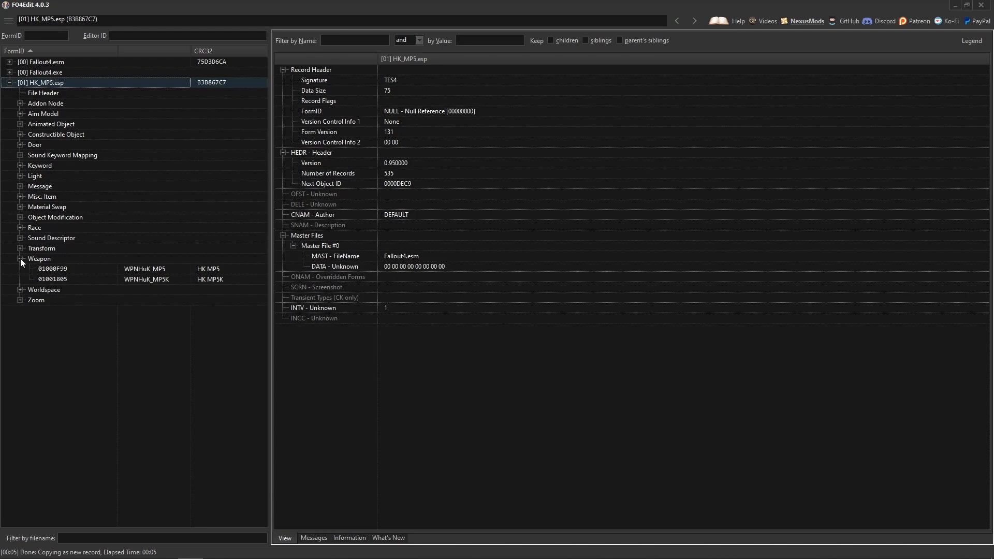
Compare the WPNHuK_MP5 and WPNHuK_MP5K weapon records, examining the attachment mods included in each one's object template
{"action": "left_click", "coordinate": [159, 271]}
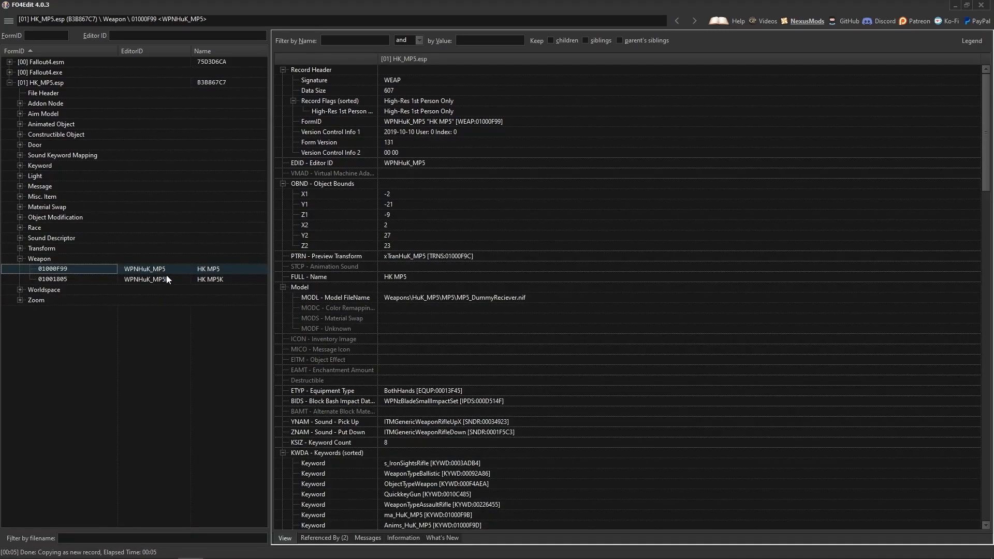
{"action": "left_click", "coordinate": [176, 280]}
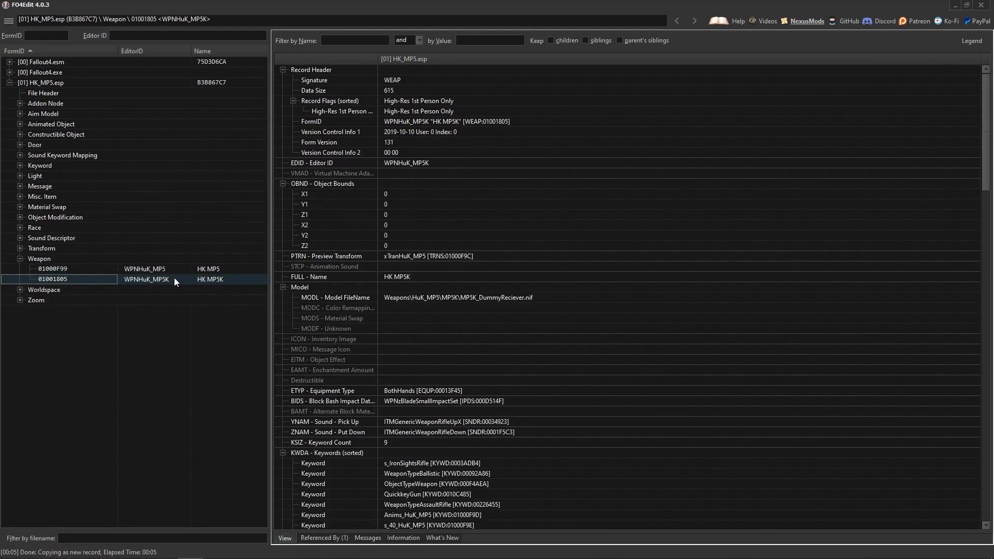
{"action": "left_click", "coordinate": [164, 270]}
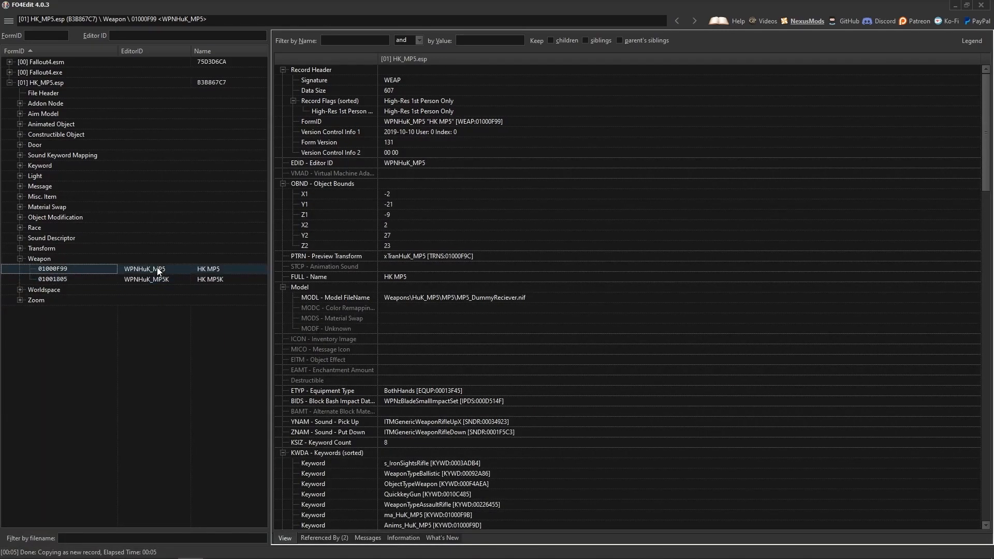
{"action": "scroll", "coordinate": [408, 292], "scroll_direction": "down", "scroll_amount": 6}
{"action": "scroll", "coordinate": [409, 291], "scroll_direction": "down", "scroll_amount": 15}
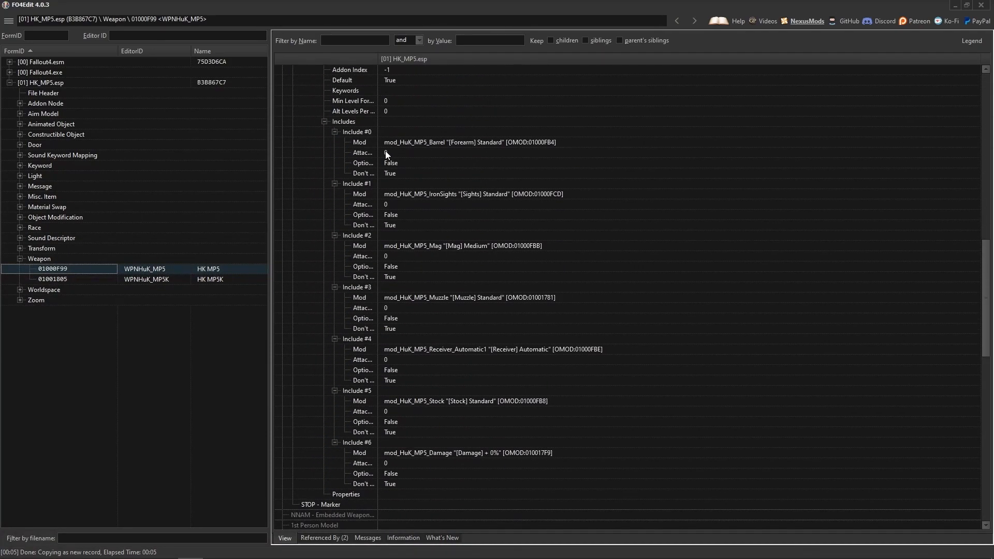
{"action": "left_click", "coordinate": [159, 278]}
{"action": "scroll", "coordinate": [488, 272], "scroll_direction": "down", "scroll_amount": 3}
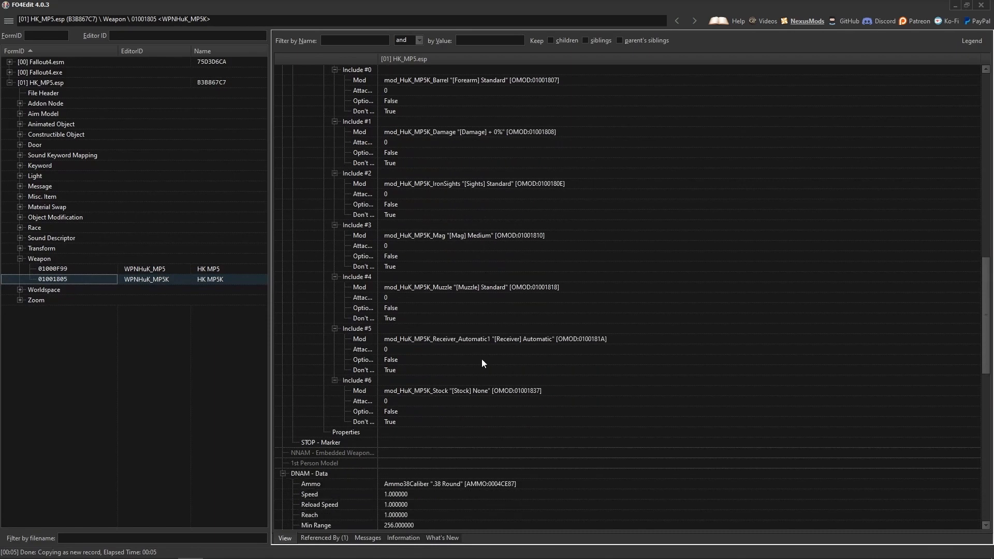
{"action": "scroll", "coordinate": [460, 363], "scroll_direction": "up", "scroll_amount": 6}
{"action": "scroll", "coordinate": [475, 272], "scroll_direction": "down", "scroll_amount": 4}
{"action": "scroll", "coordinate": [420, 375], "scroll_direction": "down", "scroll_amount": 4}
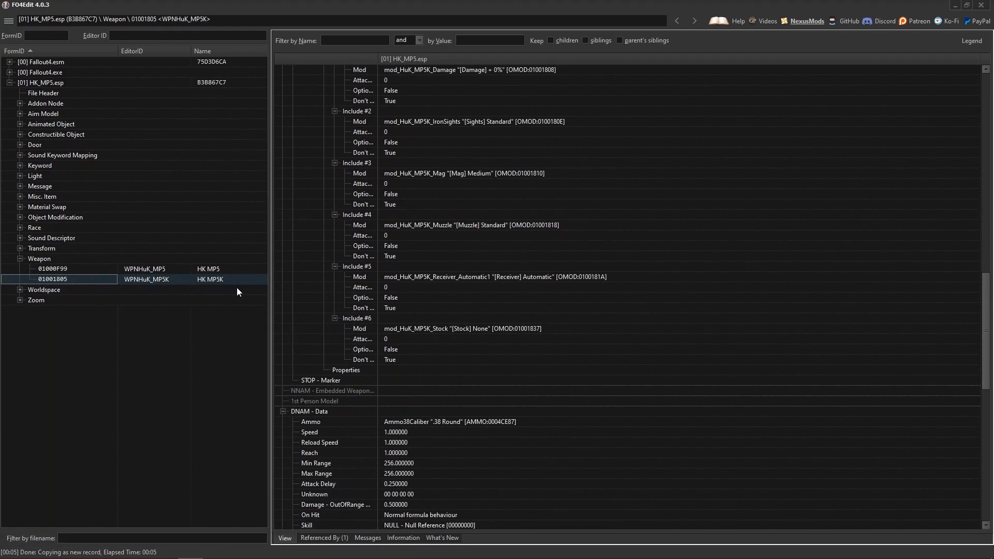
Start copying the WPNHuK_MP5 weapon record as a new record, keeping its original EditorID
{"action": "left_click", "coordinate": [161, 269]}
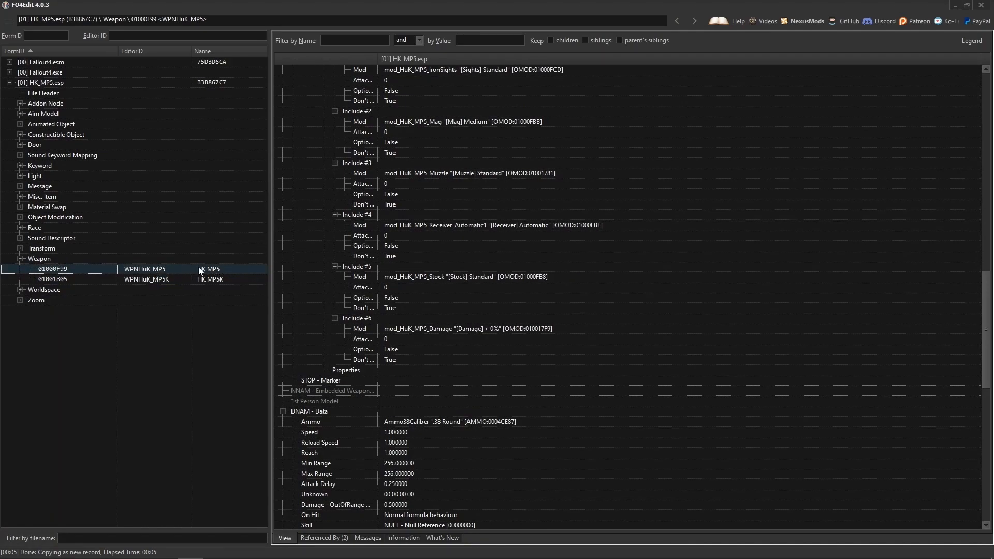
{"action": "right_click", "coordinate": [165, 271]}
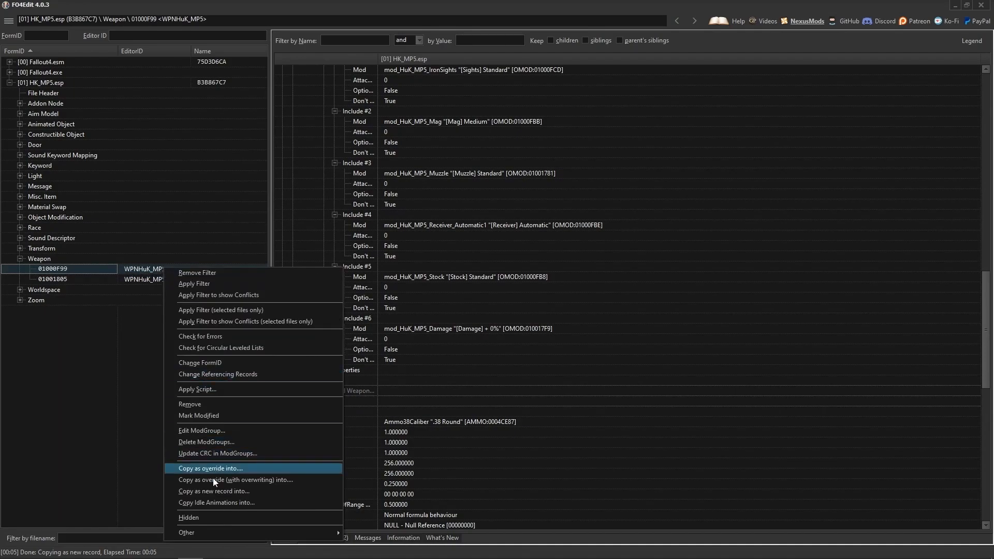
{"action": "left_click", "coordinate": [231, 491]}
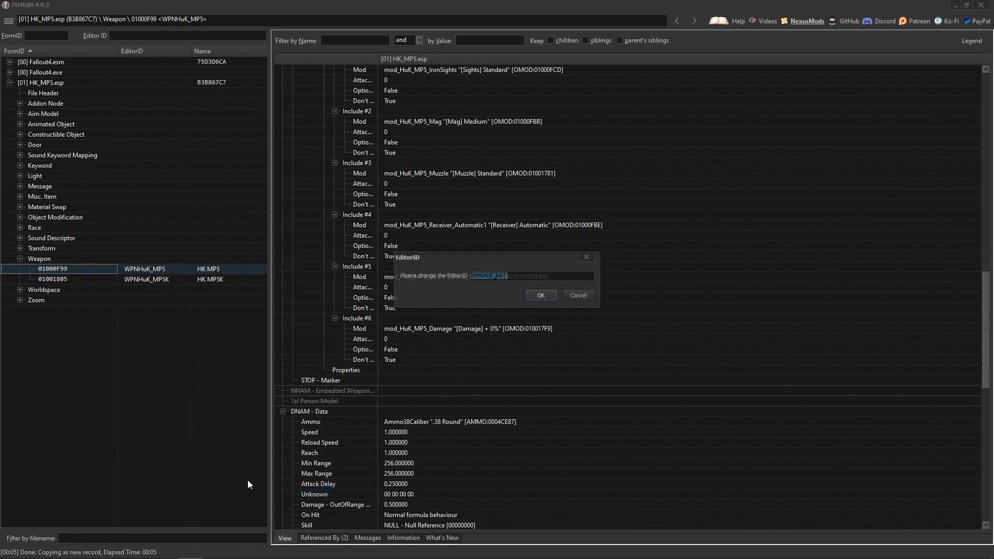
{"action": "left_click_drag", "start_coordinate": [456, 256], "coordinate": [448, 250]}
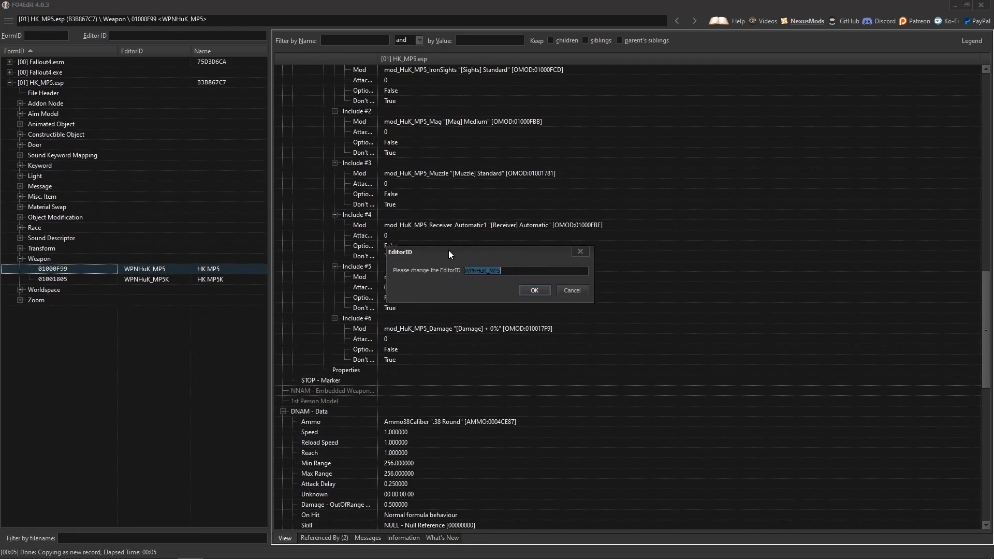
{"action": "left_click", "coordinate": [533, 290]}
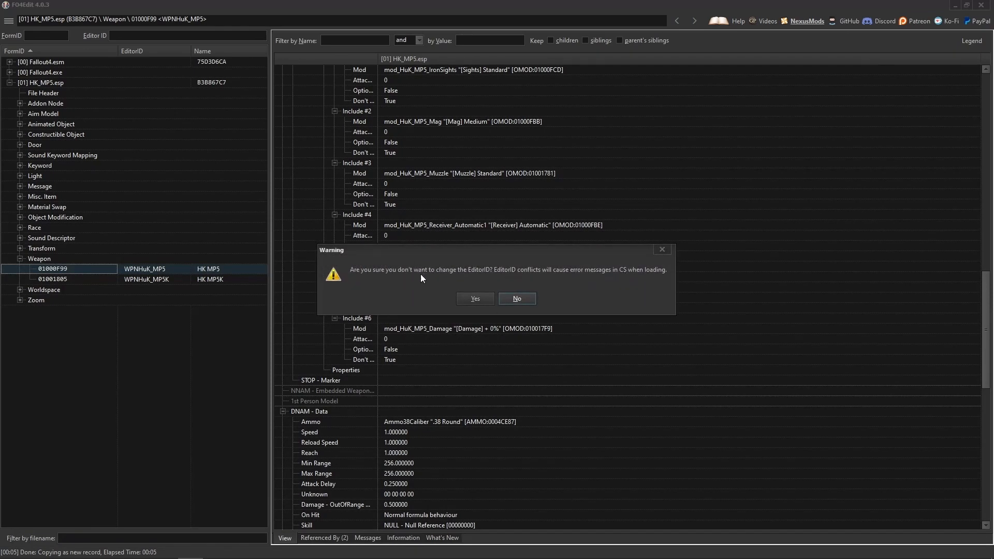
{"action": "left_click", "coordinate": [475, 299]}
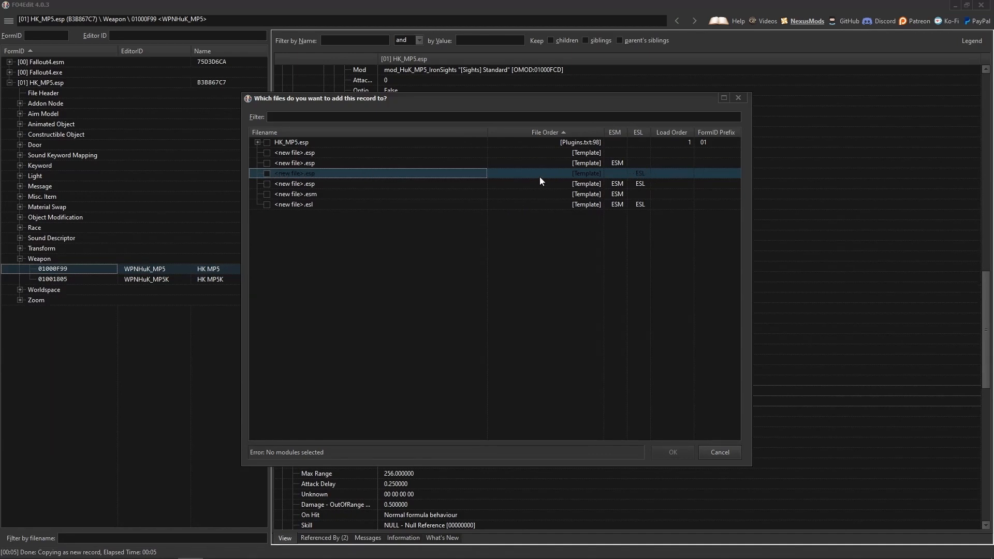
Add the copied record to a new ESL-flagged .esp file that is not ESM-flagged, named "Randomized MP5"
{"action": "left_click", "coordinate": [267, 174]}
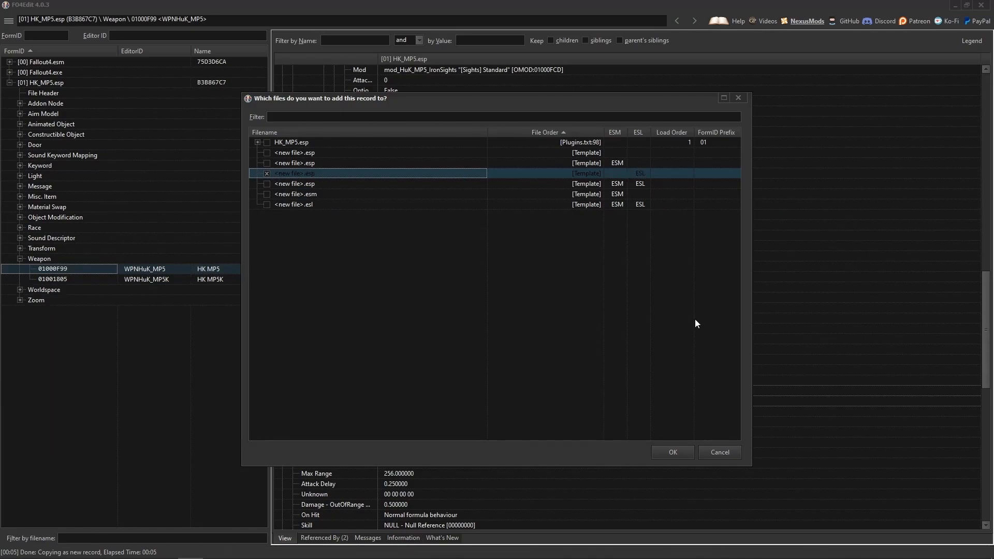
{"action": "left_click", "coordinate": [674, 452]}
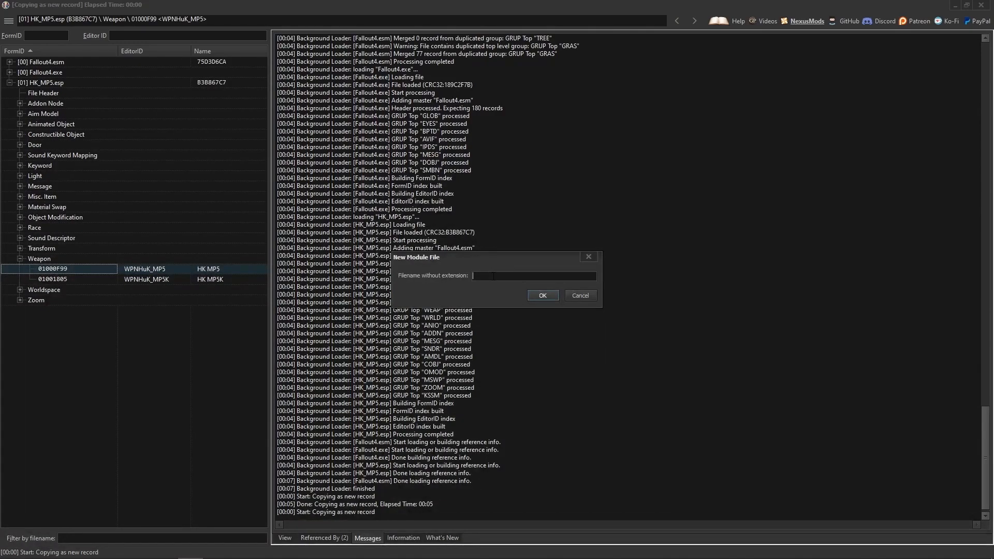
{"action": "type", "text": "Randomized MP5"}
{"action": "left_click", "coordinate": [543, 295]}
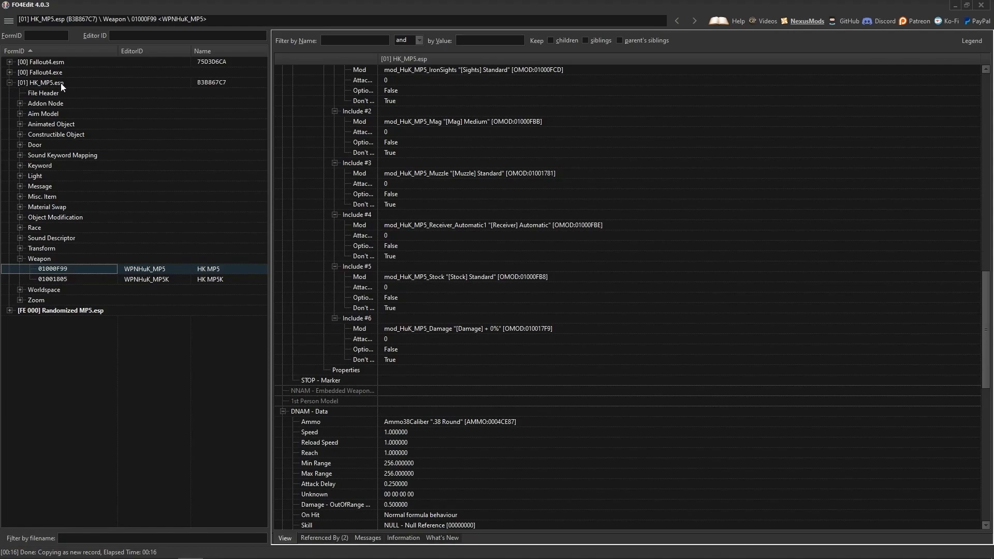
Collapse HK_MP5.esp and open the copied HK MP5 weapon record inside Randomized MP5.esp
{"action": "left_click", "coordinate": [9, 82]}
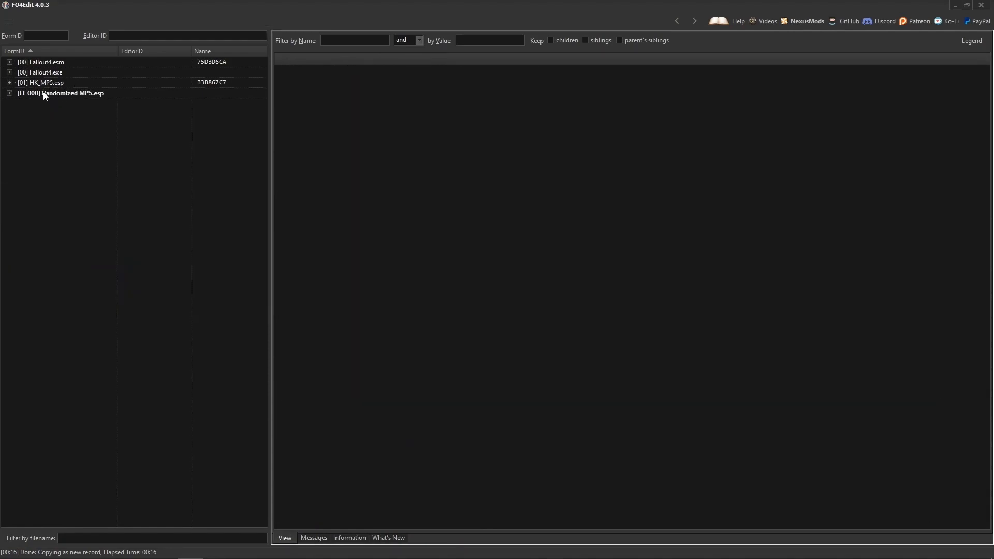
{"action": "left_click", "coordinate": [73, 93]}
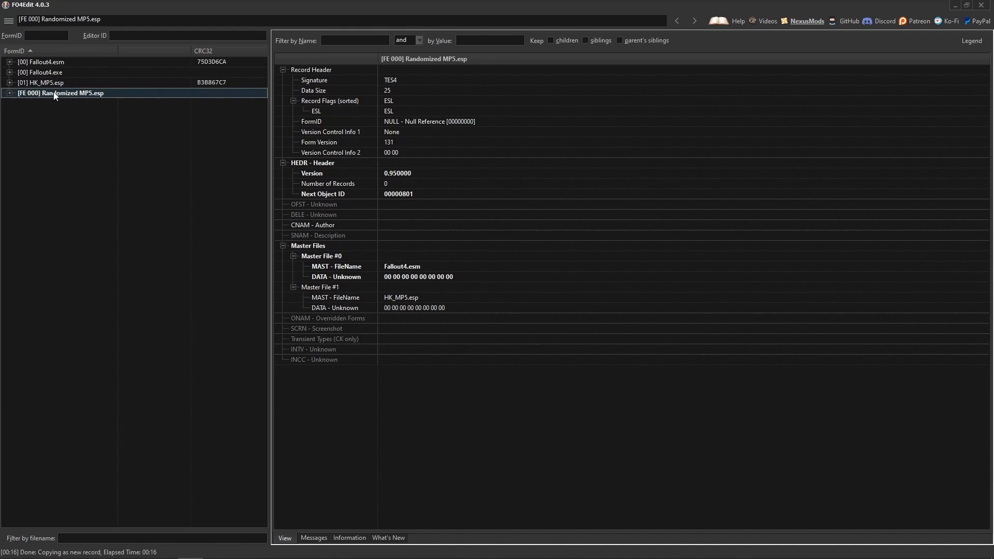
{"action": "left_click", "coordinate": [9, 93]}
{"action": "left_click", "coordinate": [20, 114]}
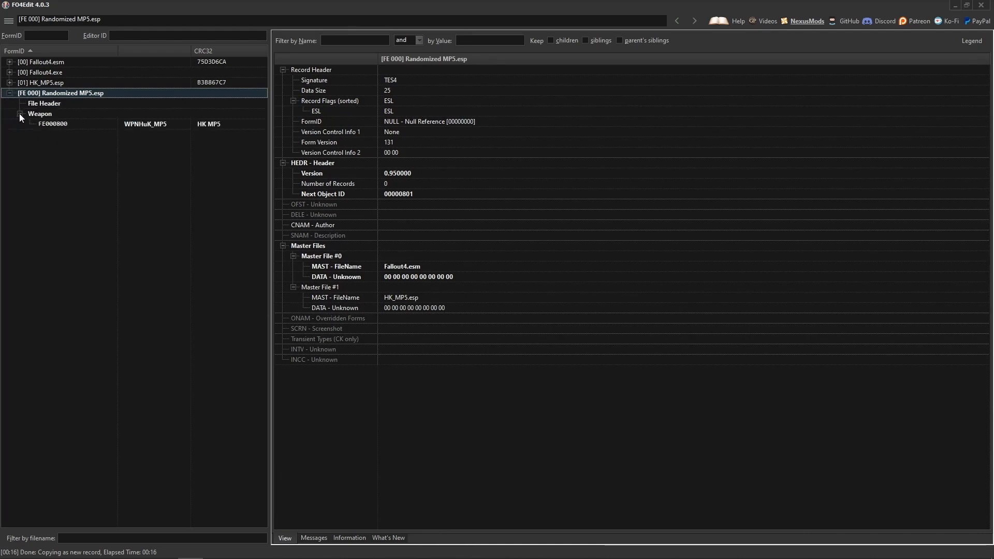
{"action": "left_click", "coordinate": [151, 125]}
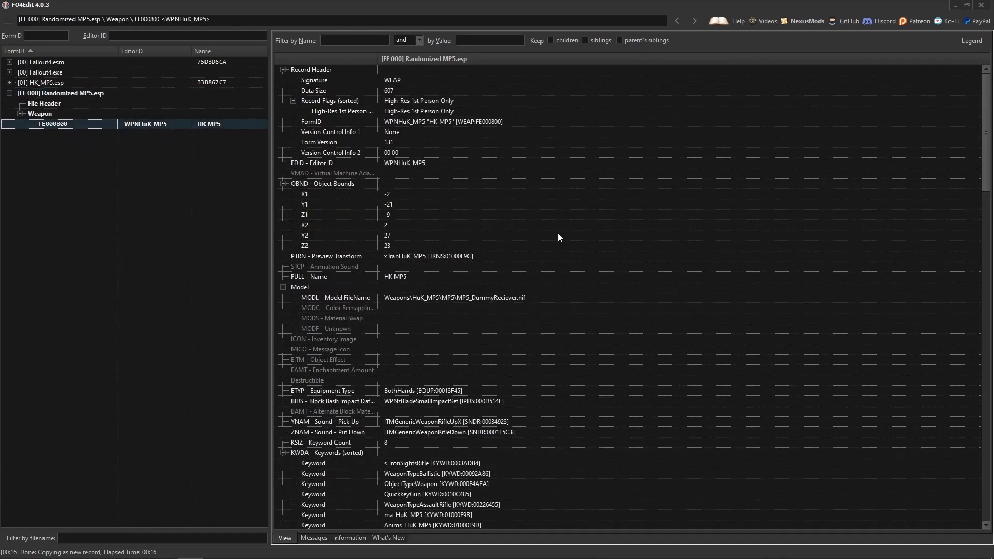
Review the copied weapon record's data, including the attachment mods in its object template
{"action": "scroll", "coordinate": [595, 245], "scroll_direction": "down", "scroll_amount": 20}
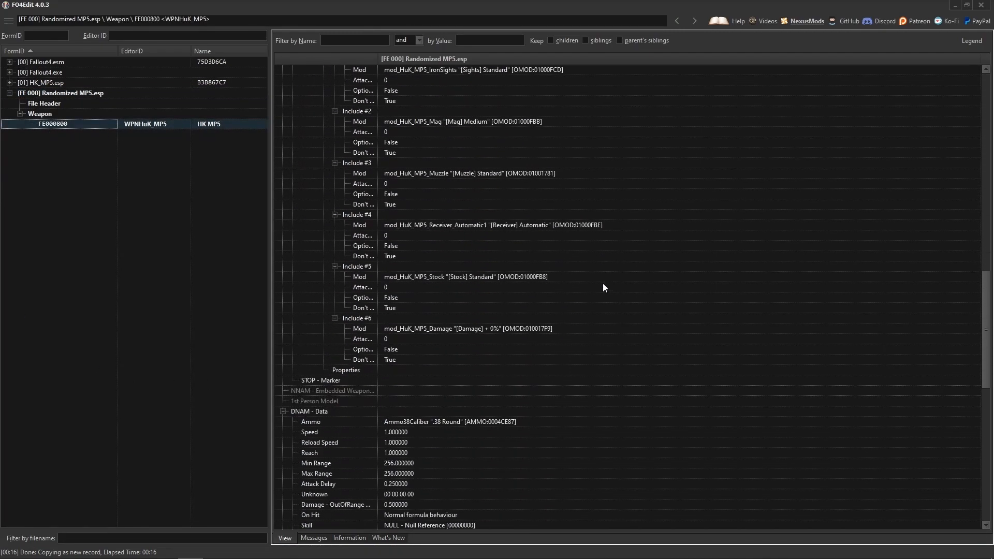
{"action": "scroll", "coordinate": [603, 284], "scroll_direction": "down", "scroll_amount": 11}
{"action": "scroll", "coordinate": [624, 291], "scroll_direction": "down", "scroll_amount": 6}
{"action": "scroll", "coordinate": [621, 293], "scroll_direction": "up", "scroll_amount": 20}
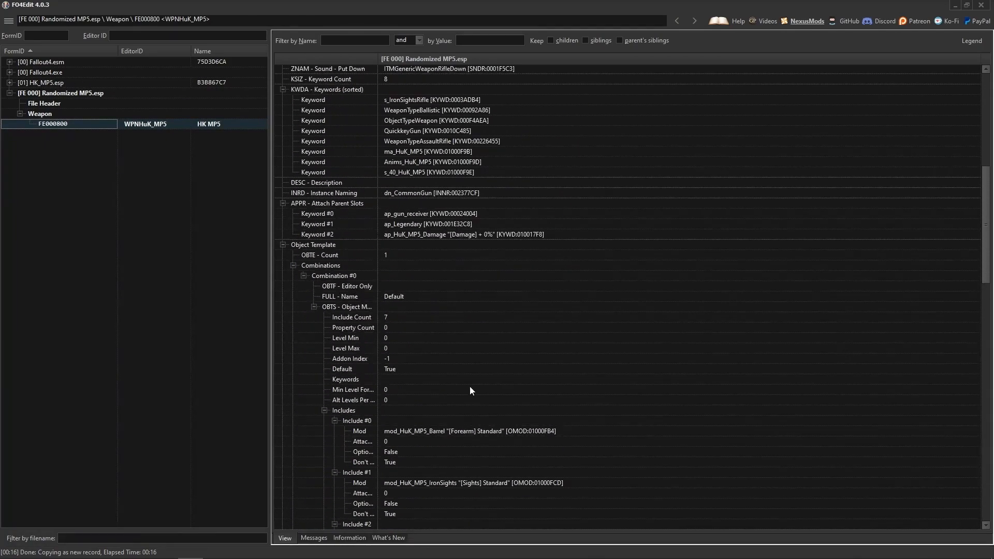
{"action": "scroll", "coordinate": [501, 369], "scroll_direction": "down", "scroll_amount": 6}
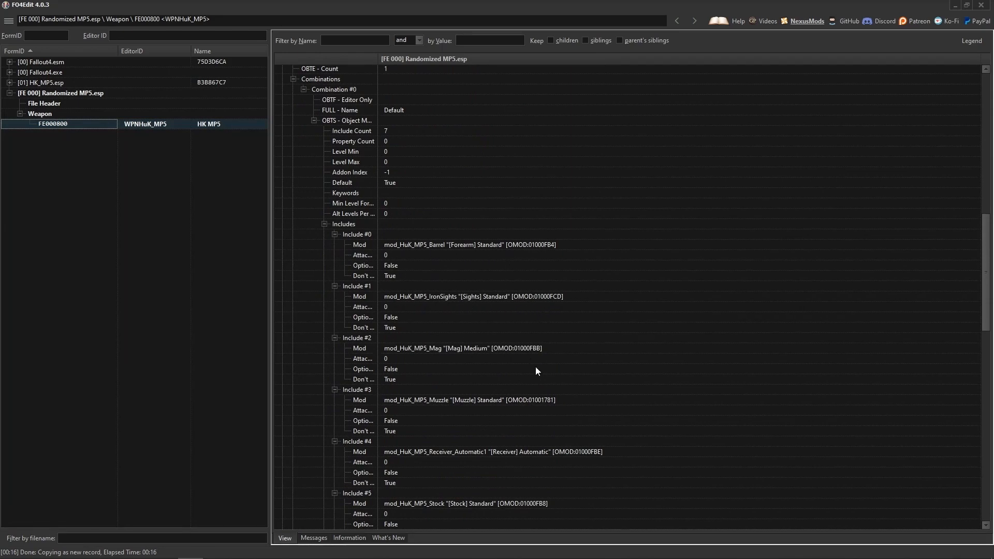
{"action": "scroll", "coordinate": [514, 349], "scroll_direction": "up", "scroll_amount": 20}
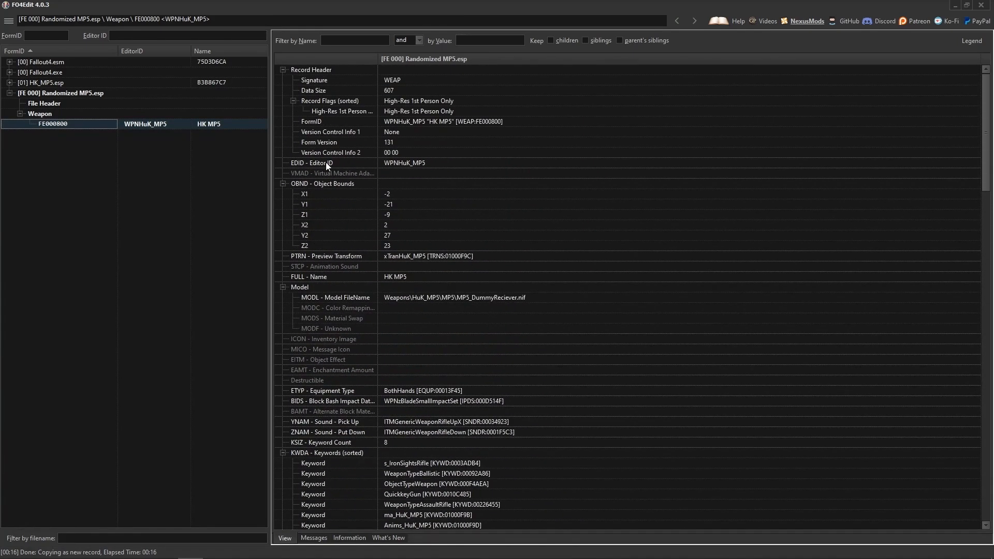
{"action": "right_click", "coordinate": [399, 163]}
{"action": "left_click", "coordinate": [426, 169]}
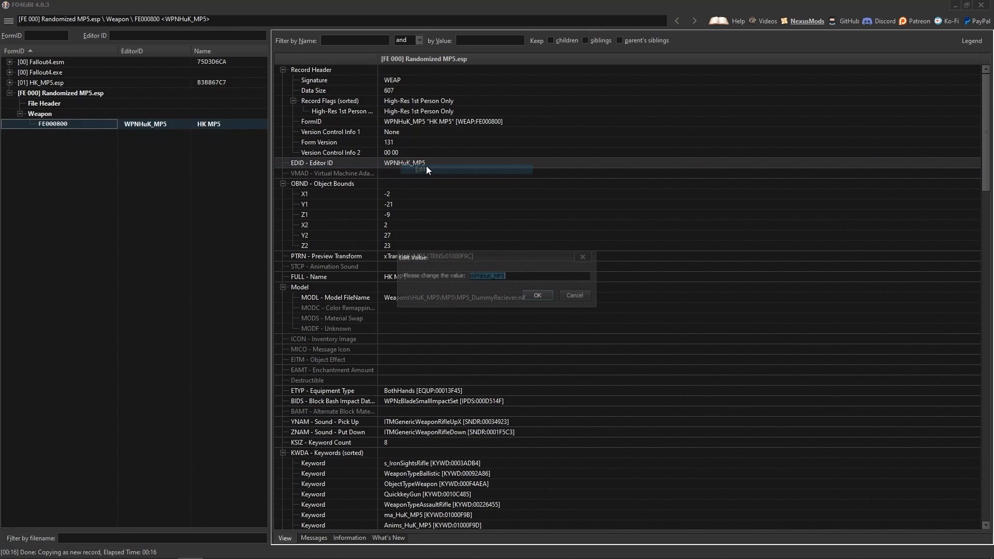
{"action": "left_click", "coordinate": [571, 295]}
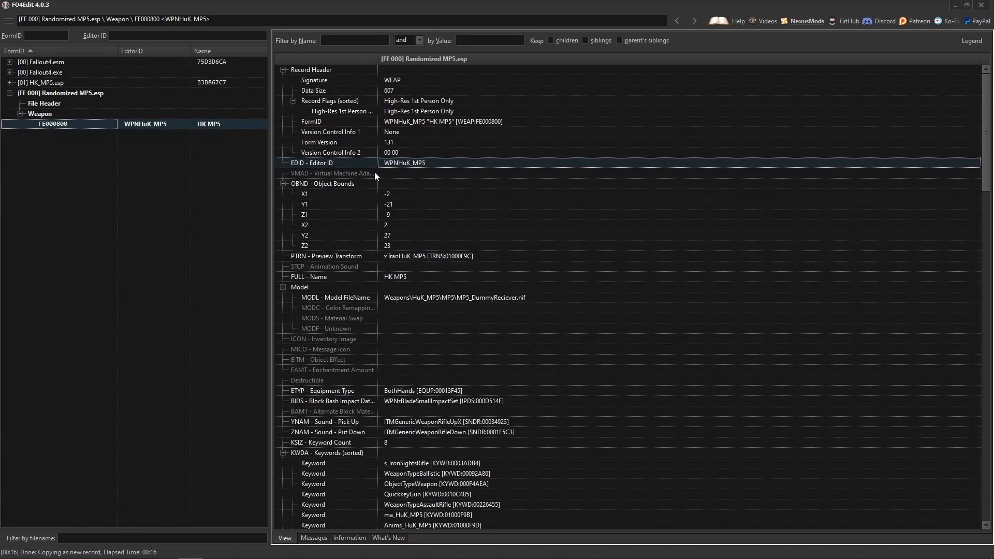
Set the copied weapon record's Editor ID to "Randomized MP5"
{"action": "right_click", "coordinate": [407, 164]}
{"action": "left_click", "coordinate": [434, 169]}
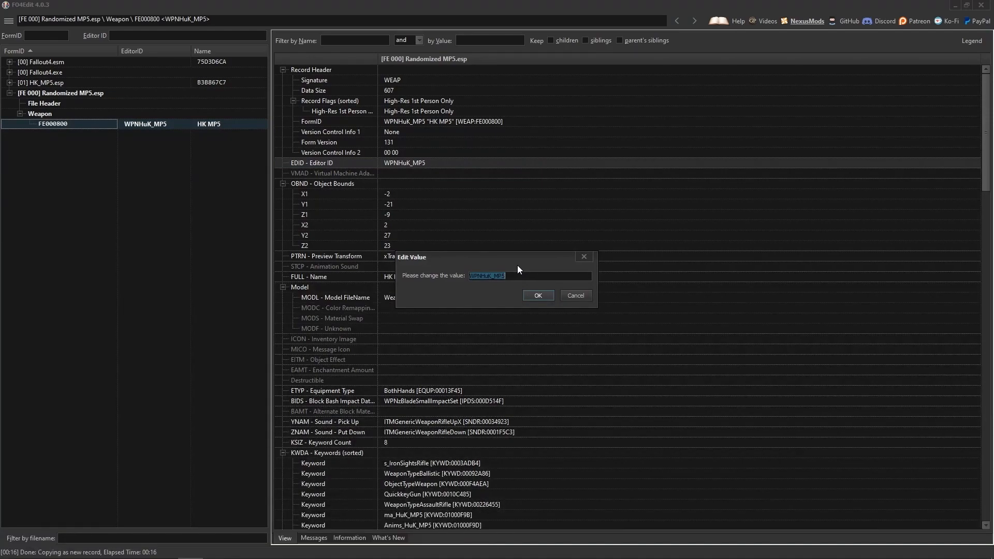
{"action": "type", "text": "Randomized MP5"}
{"action": "key", "text": "Return"}
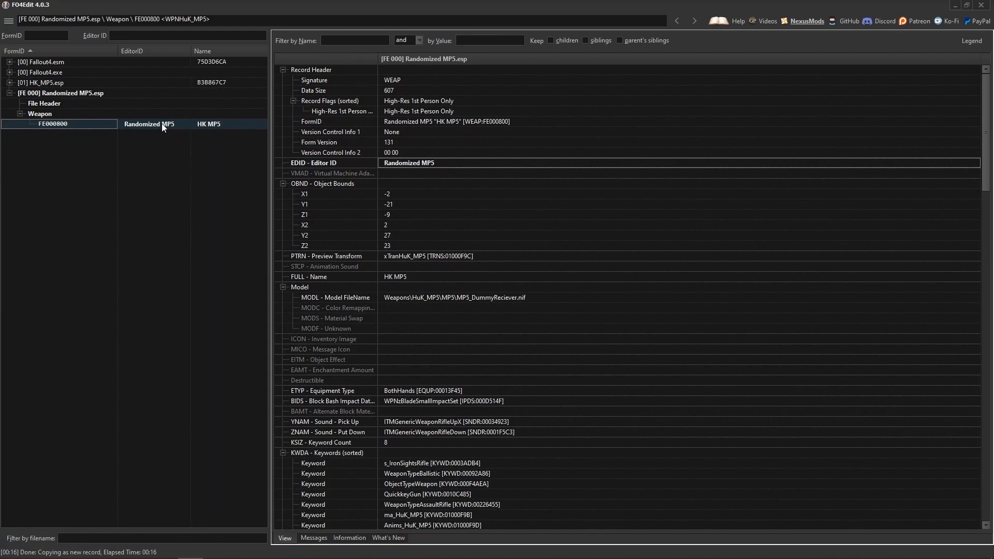
Review the object template includes of the Randomized MP5 weapon record and collapse its plugin
{"action": "scroll", "coordinate": [471, 250], "scroll_direction": "down", "scroll_amount": 20}
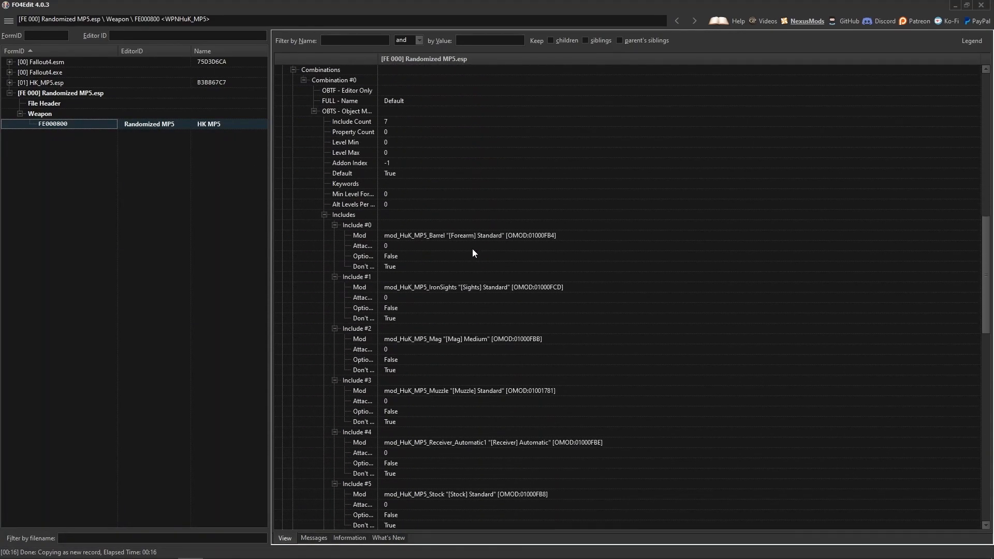
{"action": "scroll", "coordinate": [472, 247], "scroll_direction": "down", "scroll_amount": 6}
{"action": "scroll", "coordinate": [476, 248], "scroll_direction": "up", "scroll_amount": 7}
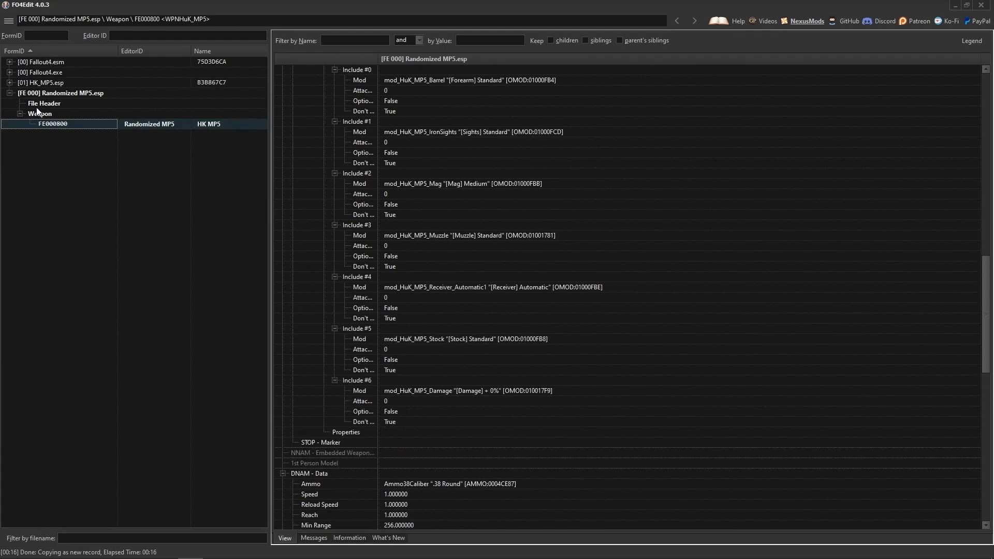
{"action": "left_click", "coordinate": [20, 113]}
{"action": "left_click", "coordinate": [10, 94]}
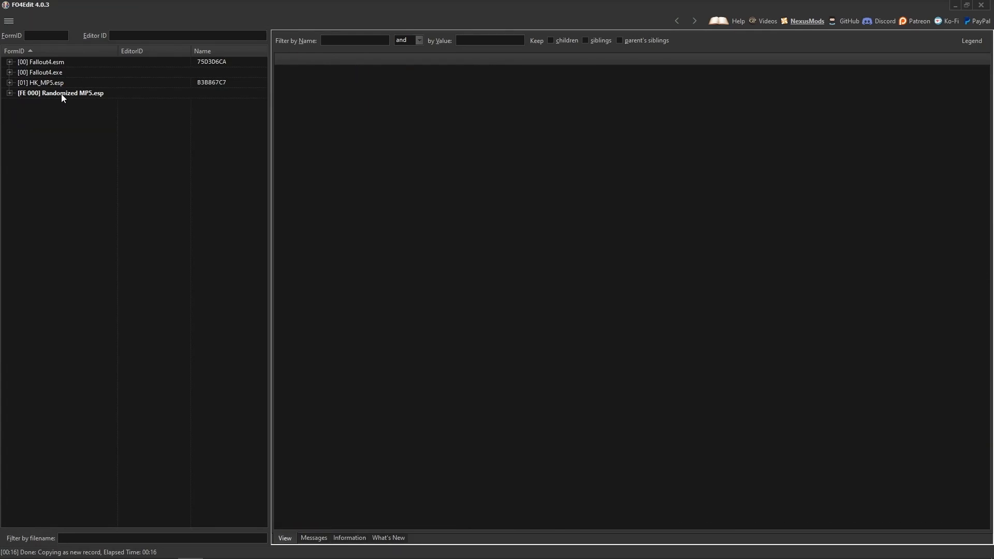
{"action": "left_click", "coordinate": [10, 93]}
{"action": "left_click", "coordinate": [10, 93]}
Expand the Object Modification category of HK_MP5.esp and look through its list of attachment records
{"action": "left_click", "coordinate": [10, 83]}
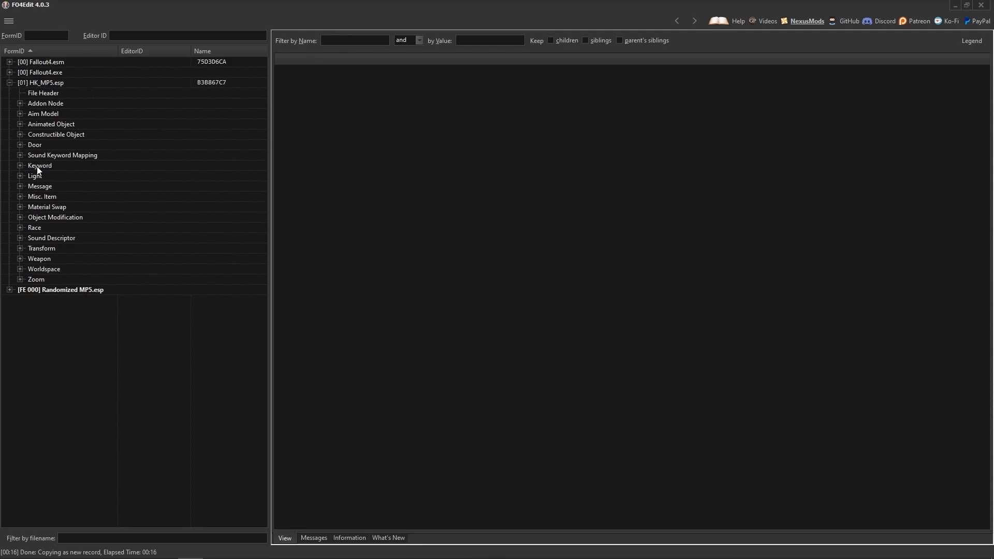
{"action": "left_click", "coordinate": [20, 217]}
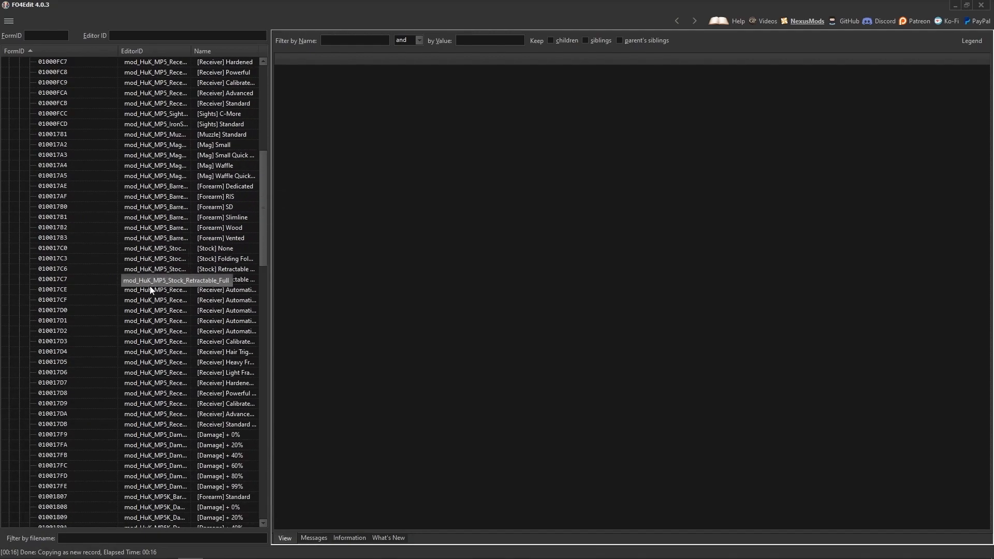
{"action": "scroll", "coordinate": [145, 278], "scroll_direction": "down", "scroll_amount": 20}
{"action": "scroll", "coordinate": [217, 327], "scroll_direction": "down", "scroll_amount": 6}
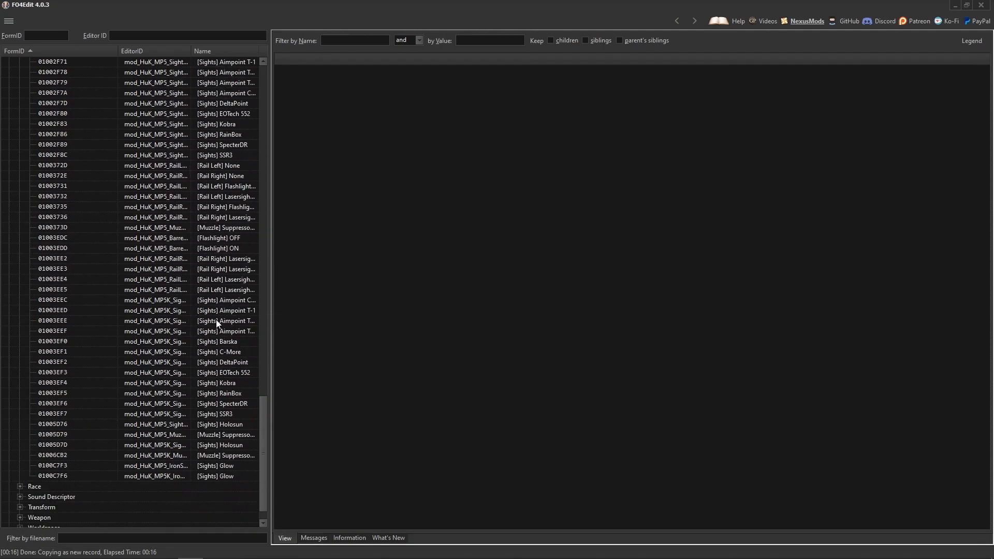
Select the full range of Object Modification records in HK_MP5.esp to check their count, and reduce the selection to mod_HuK_MP5_Barrel
{"action": "left_click", "coordinate": [168, 450]}
{"action": "left_click_drag", "start_coordinate": [252, 439], "coordinate": [272, 356]}
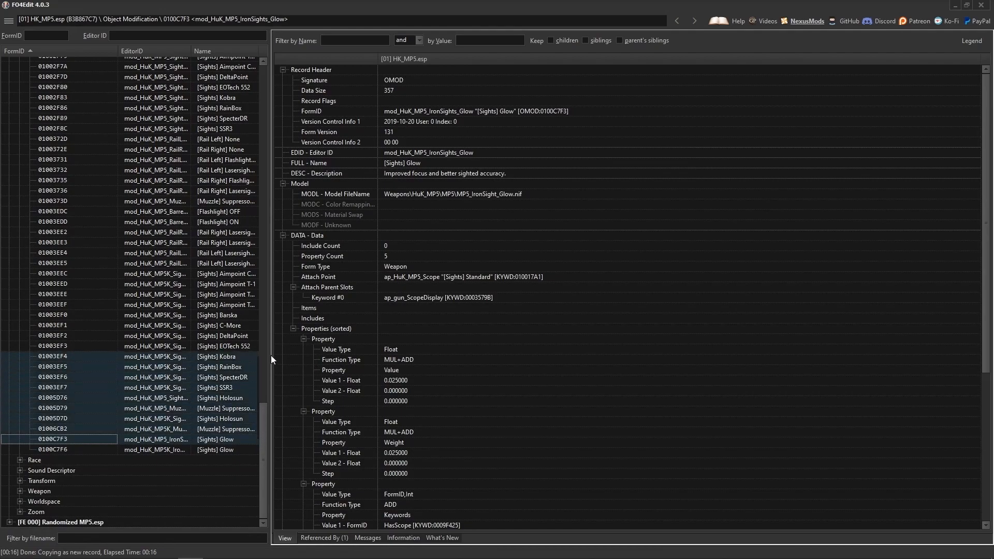
{"action": "left_click", "coordinate": [194, 449]}
{"action": "left_click_drag", "start_coordinate": [263, 445], "coordinate": [262, 117]}
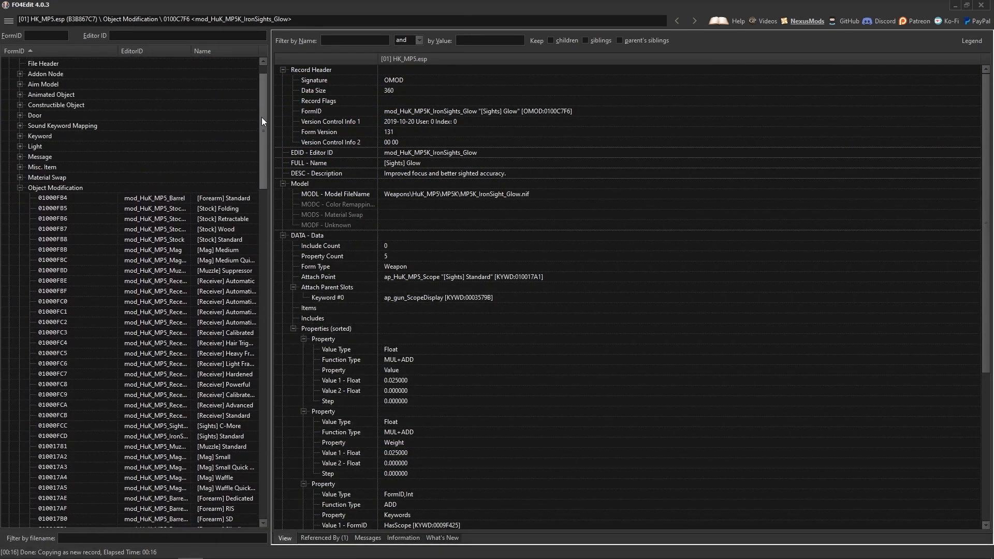
{"action": "left_click", "coordinate": [154, 197], "text": "shift"}
{"action": "right_click", "coordinate": [163, 199]}
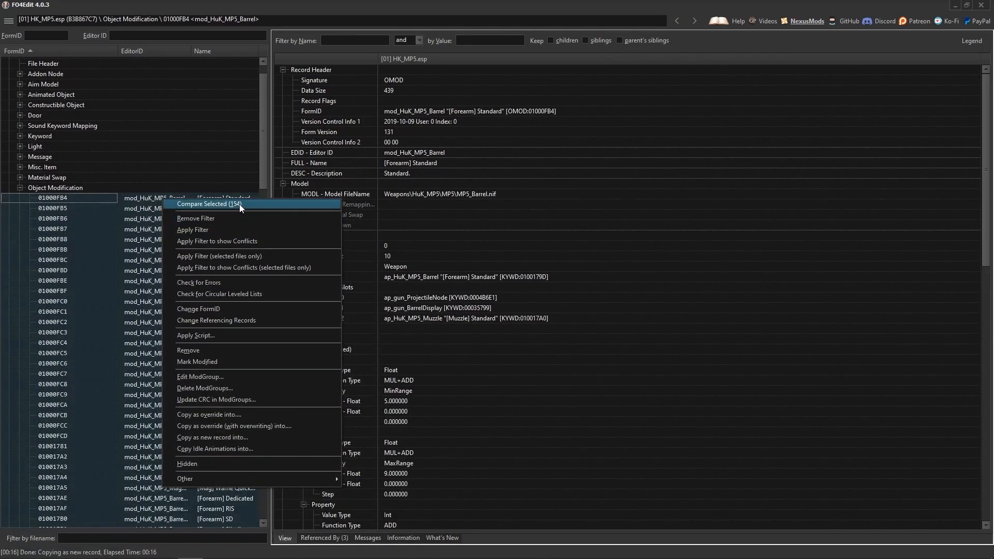
{"action": "left_click", "coordinate": [141, 198]}
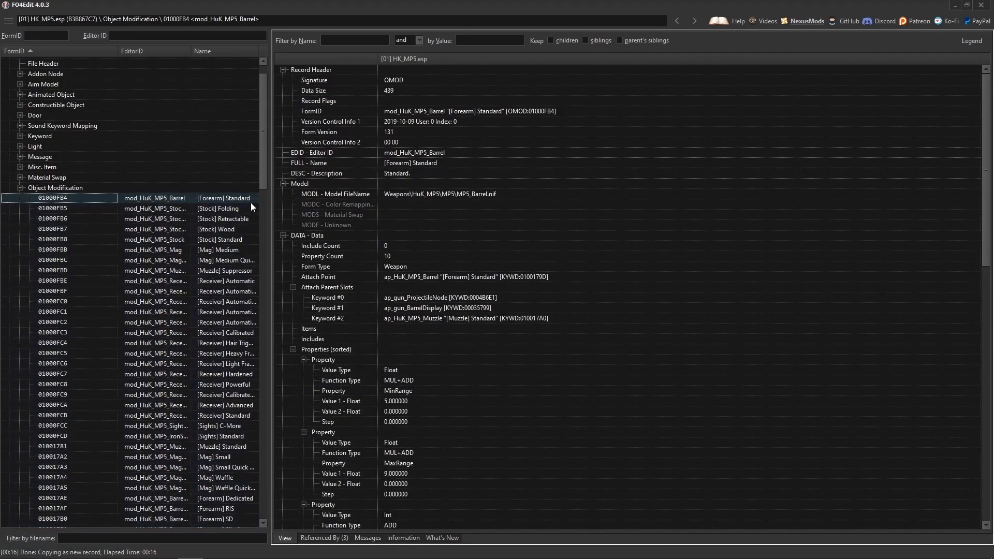
Compare the MP5 and MP5K damage modification records, checking their attach points and target OMOD keywords
{"action": "left_click_drag", "start_coordinate": [262, 125], "coordinate": [268, 260]}
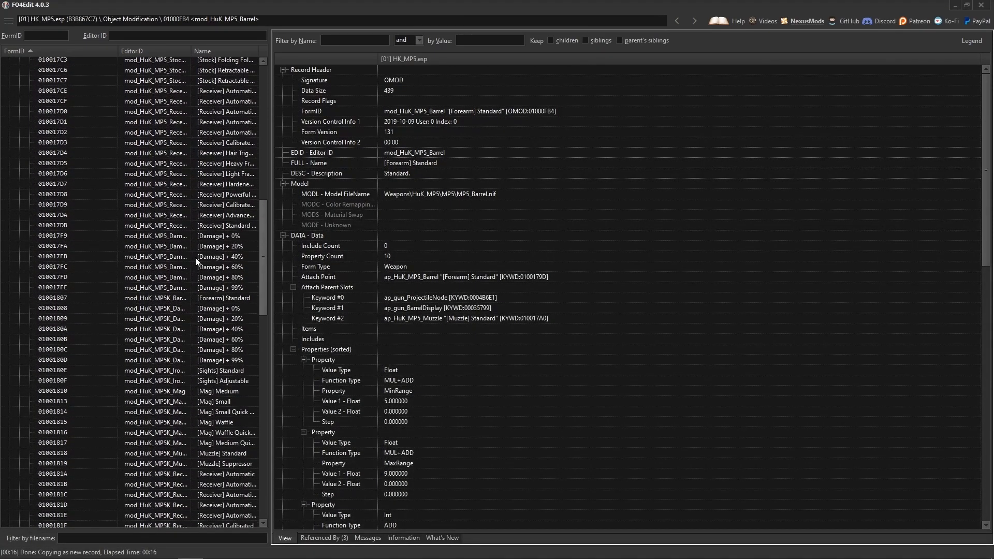
{"action": "left_click", "coordinate": [163, 247]}
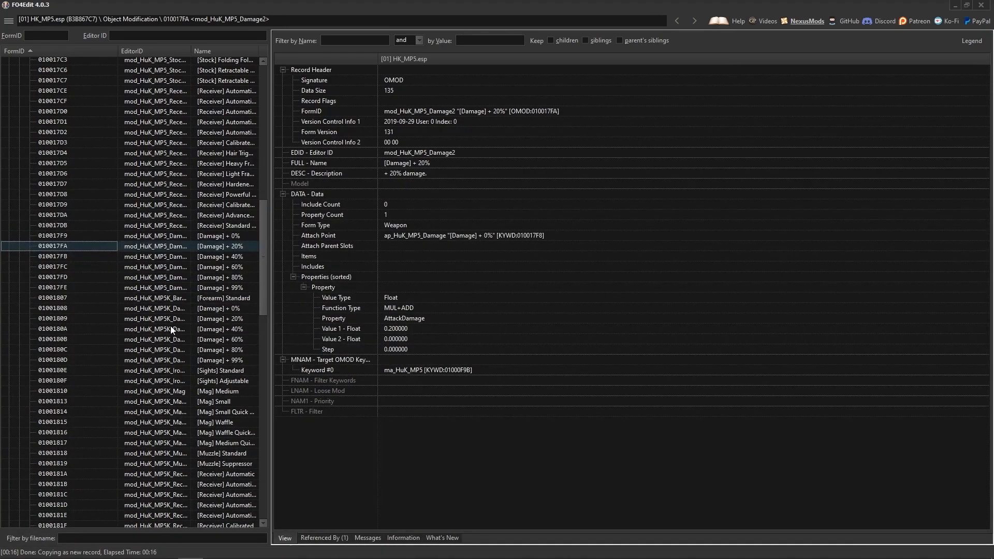
{"action": "left_click", "coordinate": [172, 256]}
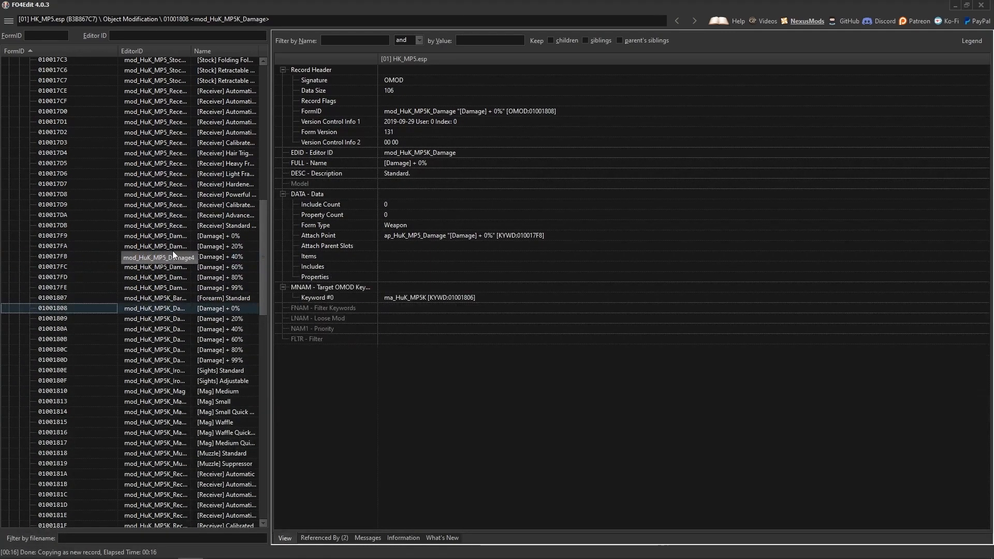
{"action": "left_click", "coordinate": [177, 237]}
{"action": "left_click", "coordinate": [172, 307]}
{"action": "left_click", "coordinate": [185, 238]}
{"action": "left_click", "coordinate": [202, 307]}
{"action": "left_click", "coordinate": [173, 228]}
{"action": "left_click_drag", "start_coordinate": [263, 238], "coordinate": [192, 82]}
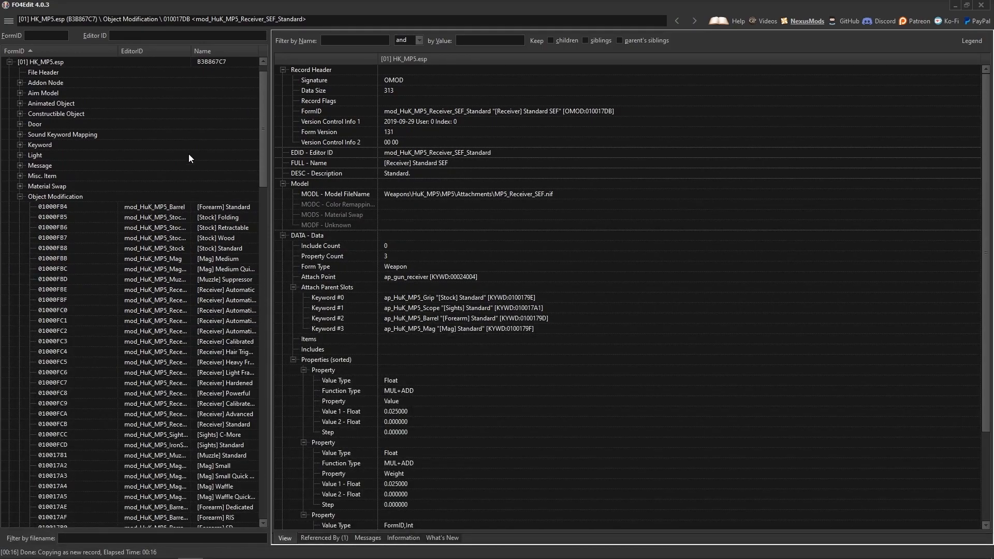
Sort the records by EditorID and select mod_HuK_MP5_Barrel in HK_MP5.esp's Object Modification category
{"action": "left_click", "coordinate": [157, 51]}
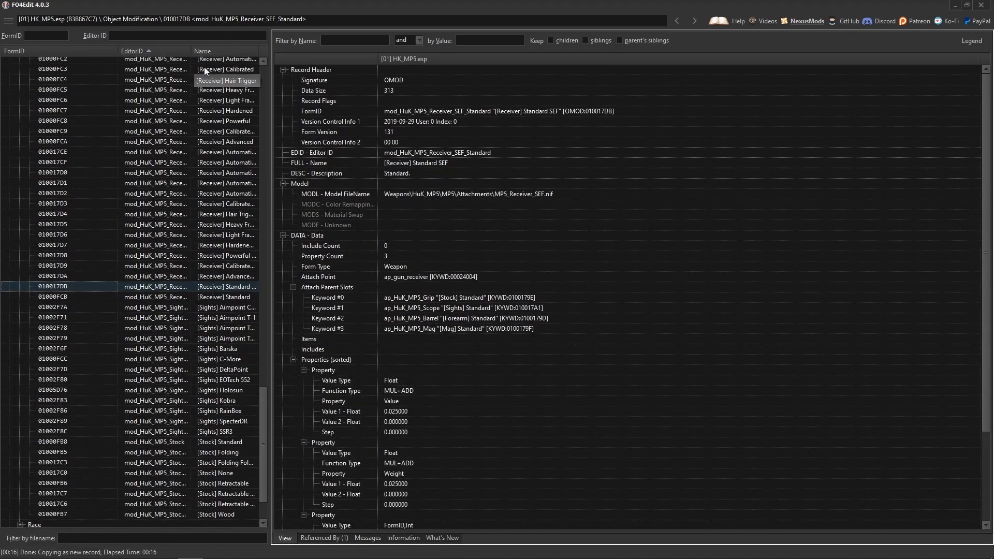
{"action": "left_click_drag", "start_coordinate": [260, 421], "coordinate": [272, 232]}
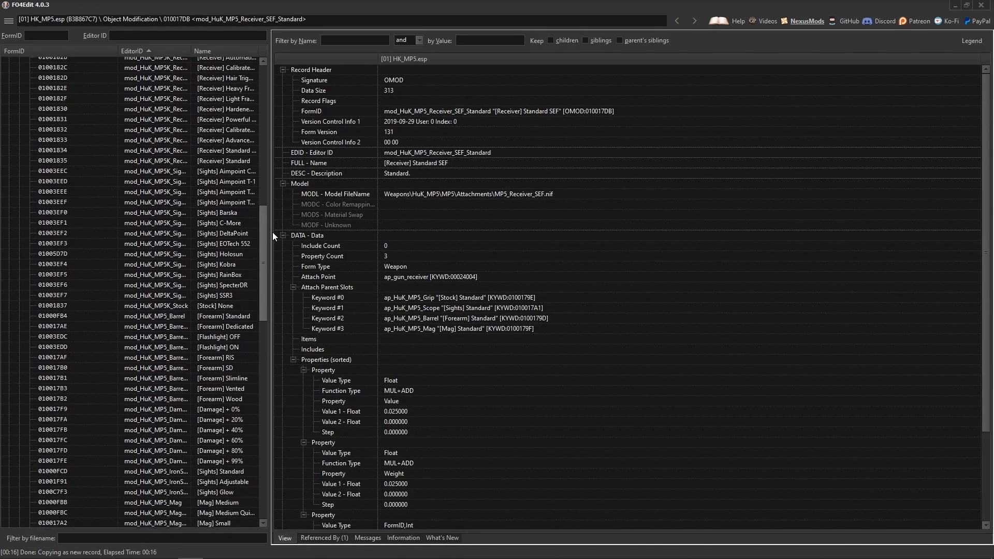
{"action": "left_click", "coordinate": [167, 315]}
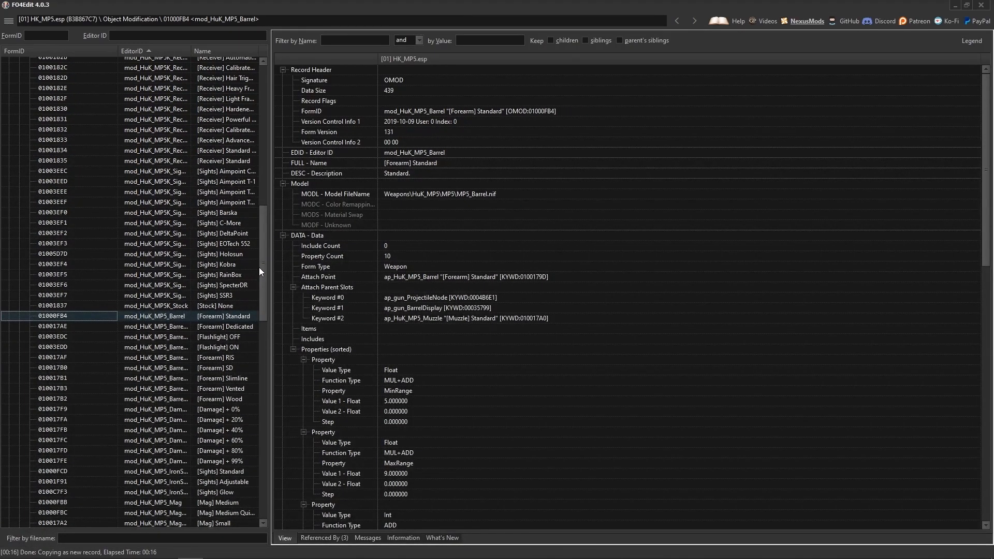
{"action": "left_click_drag", "start_coordinate": [261, 257], "coordinate": [272, 452]}
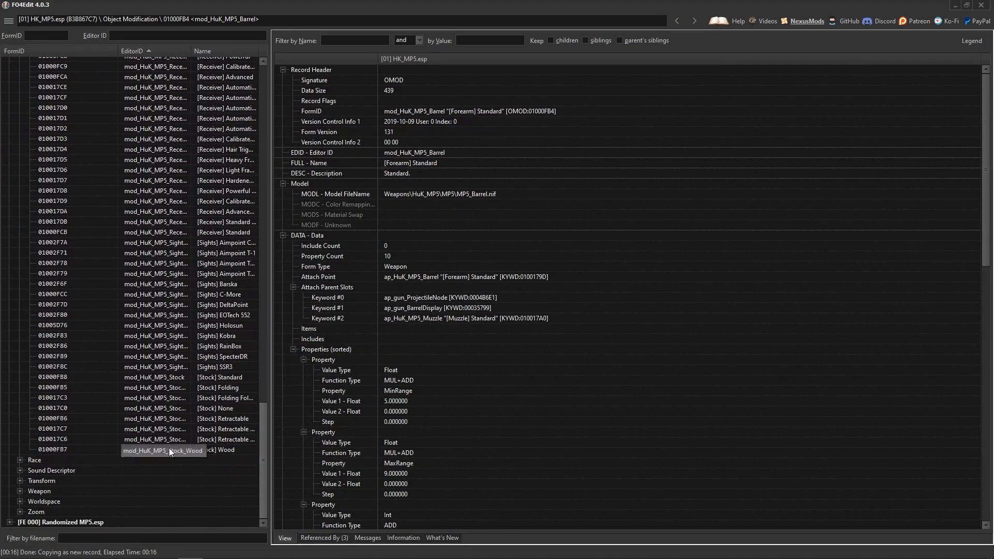
{"action": "left_click", "coordinate": [170, 448], "text": "ctrl"}
{"action": "right_click", "coordinate": [170, 449]}
{"action": "left_click", "coordinate": [173, 450]}
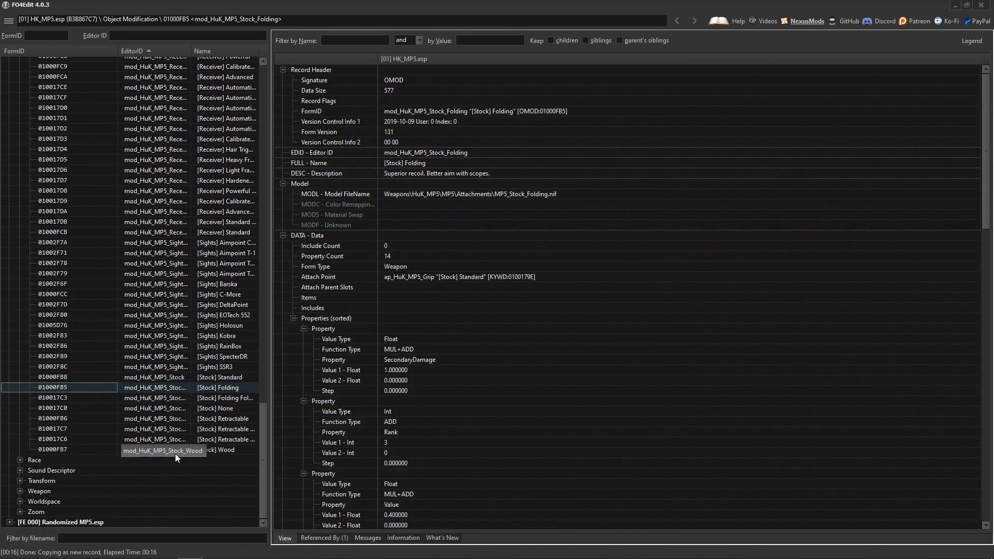
{"action": "left_click", "coordinate": [159, 439], "text": "ctrl"}
{"action": "left_click", "coordinate": [157, 408], "text": "ctrl"}
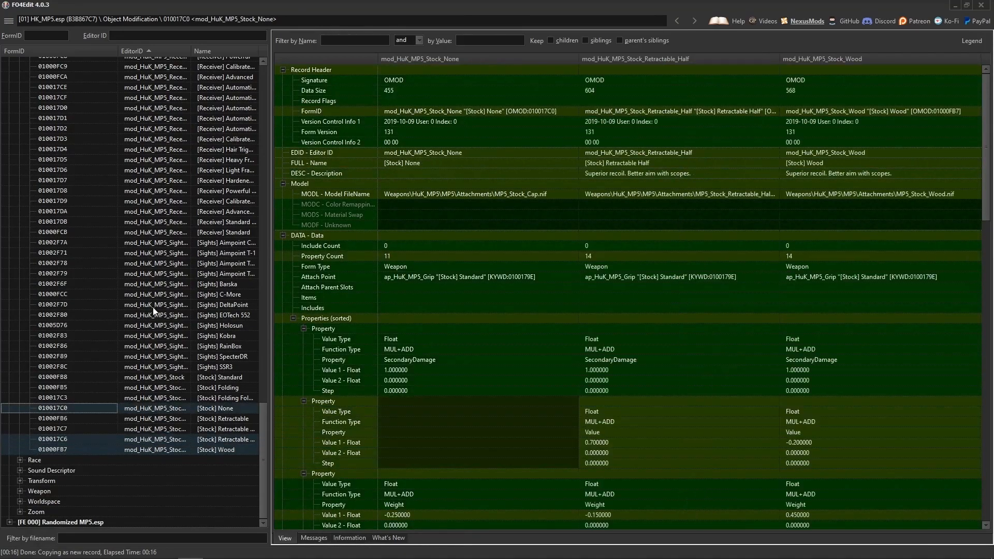
{"action": "left_click", "coordinate": [153, 304], "text": "ctrl"}
{"action": "left_click", "coordinate": [150, 201], "text": "ctrl"}
{"action": "left_click", "coordinate": [149, 119], "text": "ctrl"}
{"action": "left_click", "coordinate": [164, 118], "text": "ctrl"}
{"action": "left_click", "coordinate": [187, 201], "text": "ctrl"}
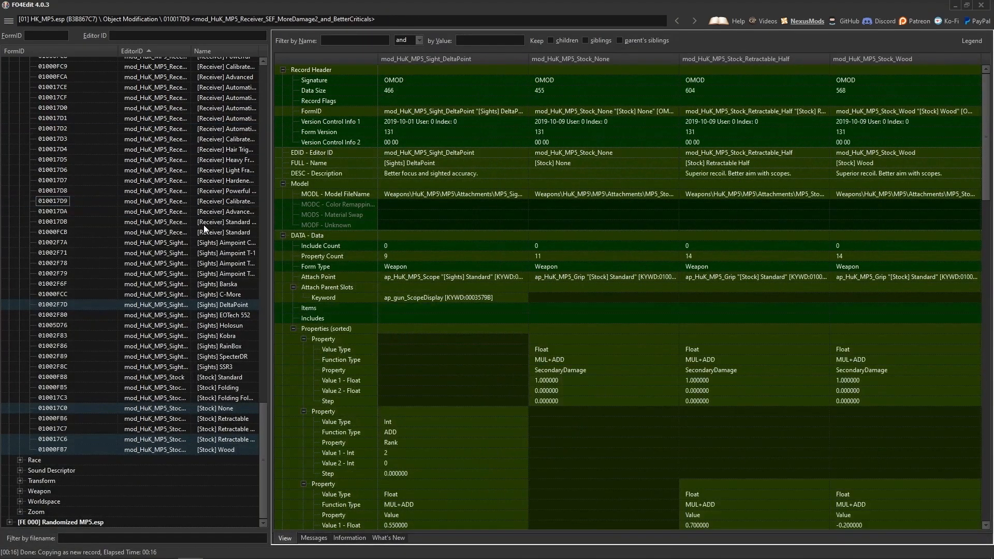
{"action": "left_click", "coordinate": [228, 130], "text": "shift"}
{"action": "left_click", "coordinate": [155, 397], "text": "shift"}
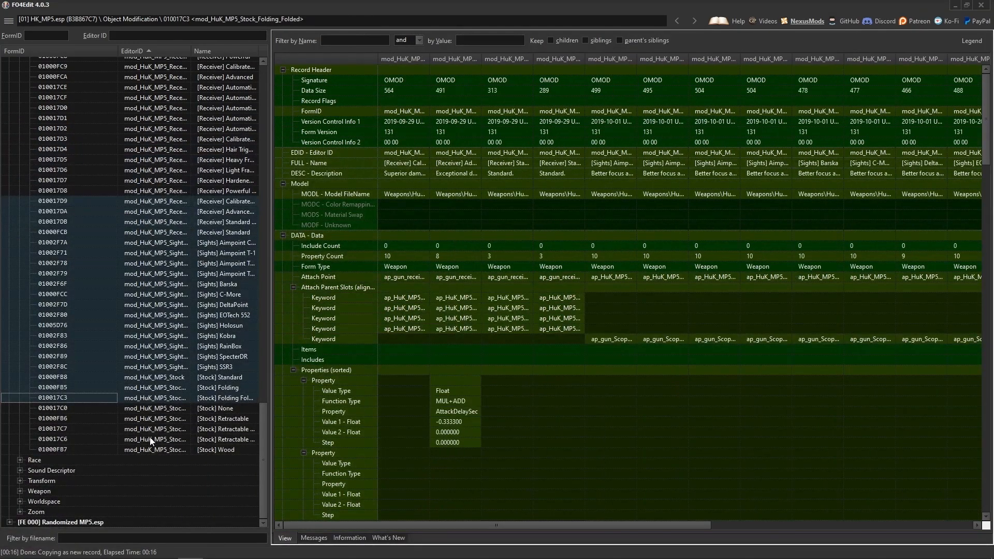
{"action": "left_click", "coordinate": [161, 450]}
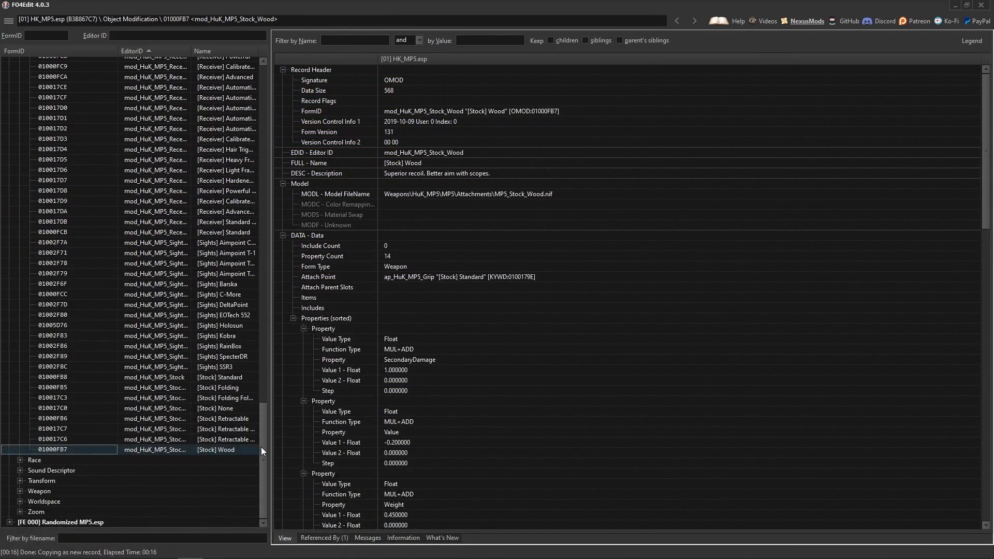
{"action": "left_click_drag", "start_coordinate": [261, 444], "coordinate": [263, 305]}
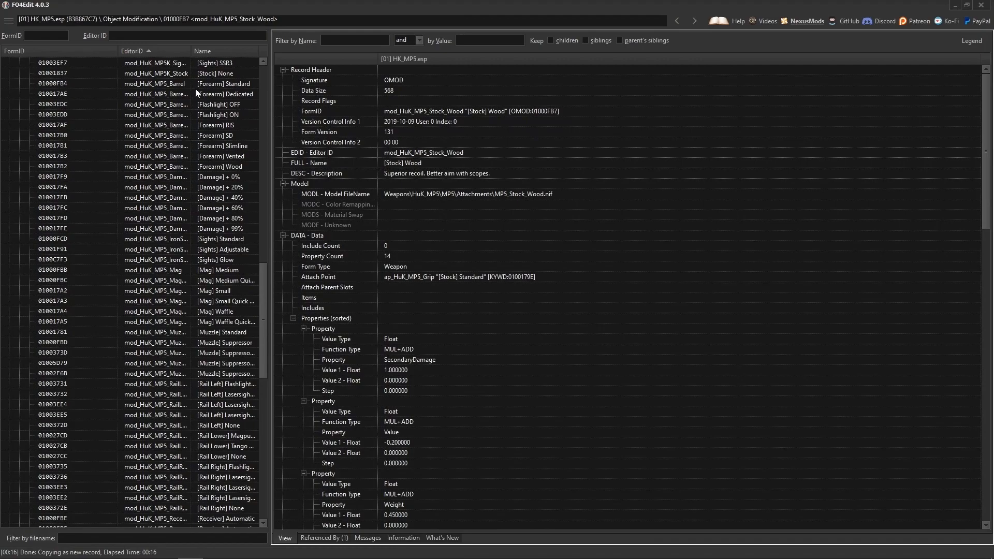
{"action": "left_click", "coordinate": [169, 84], "text": "shift"}
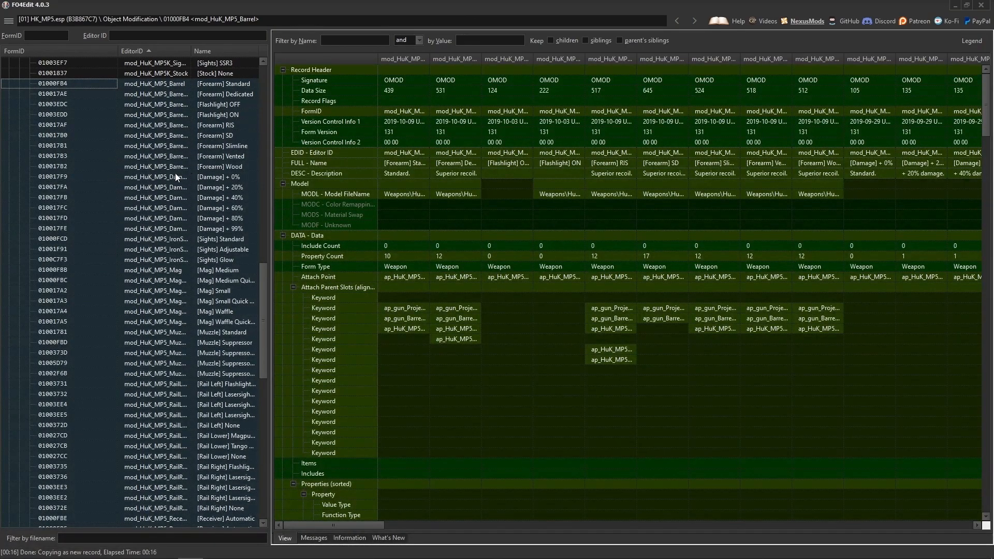
{"action": "right_click", "coordinate": [242, 147]}
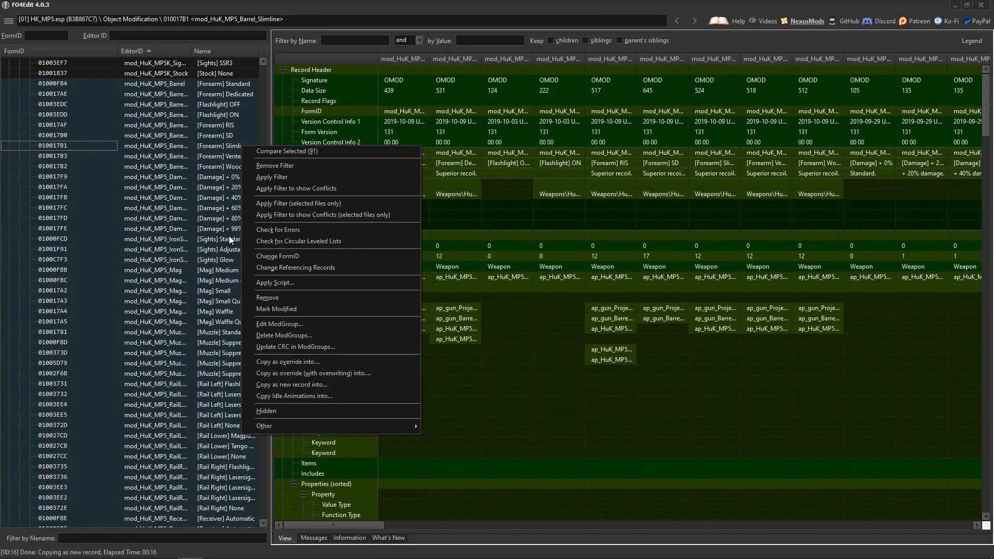
{"action": "left_click", "coordinate": [163, 149]}
Select all MP5 Object Modification records in HK_MP5.esp from mod_HuK_MP5_Barrel through mod_HuK_MP5_Stock_Wood
{"action": "left_click_drag", "start_coordinate": [265, 316], "coordinate": [266, 302]}
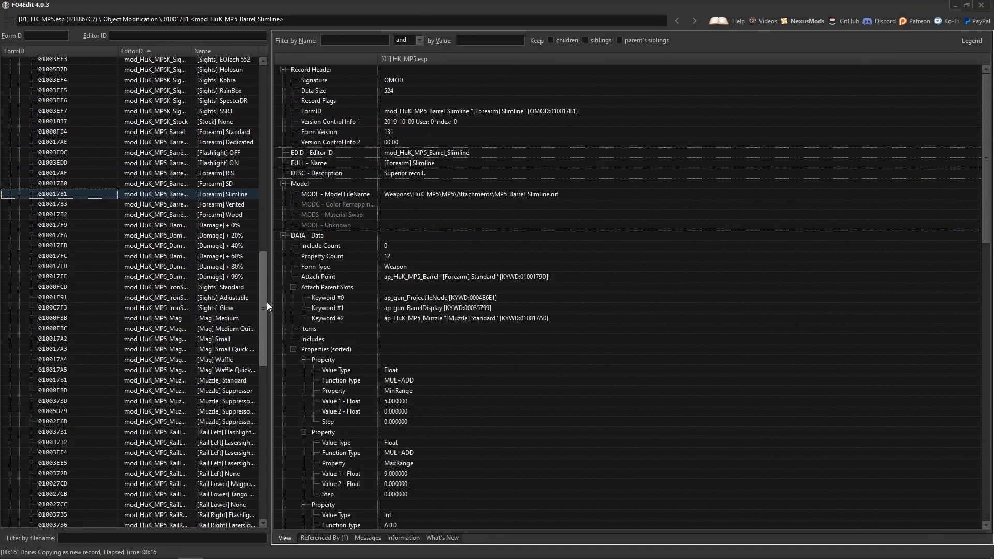
{"action": "left_click", "coordinate": [163, 132]}
{"action": "left_click_drag", "start_coordinate": [265, 270], "coordinate": [269, 433]}
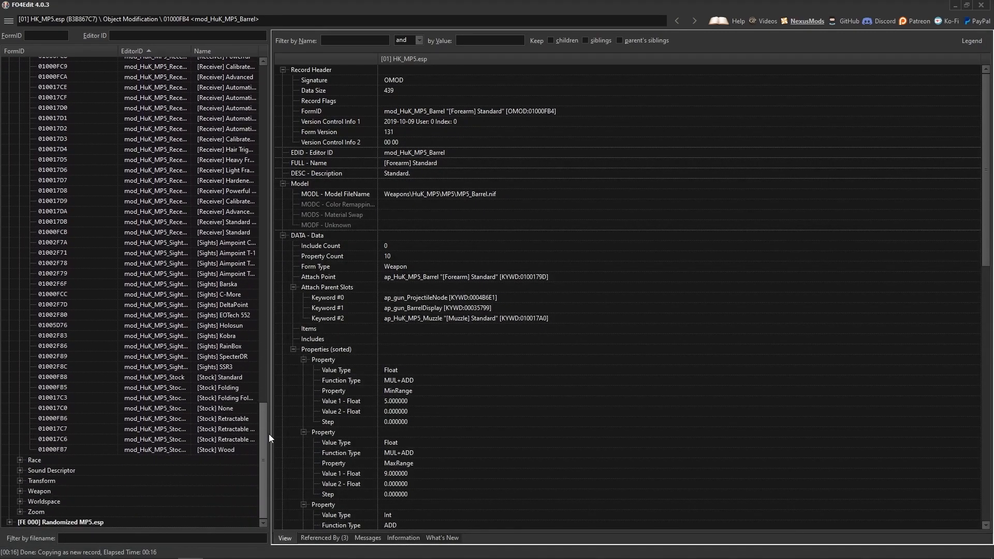
{"action": "left_click", "coordinate": [155, 451], "text": "shift"}
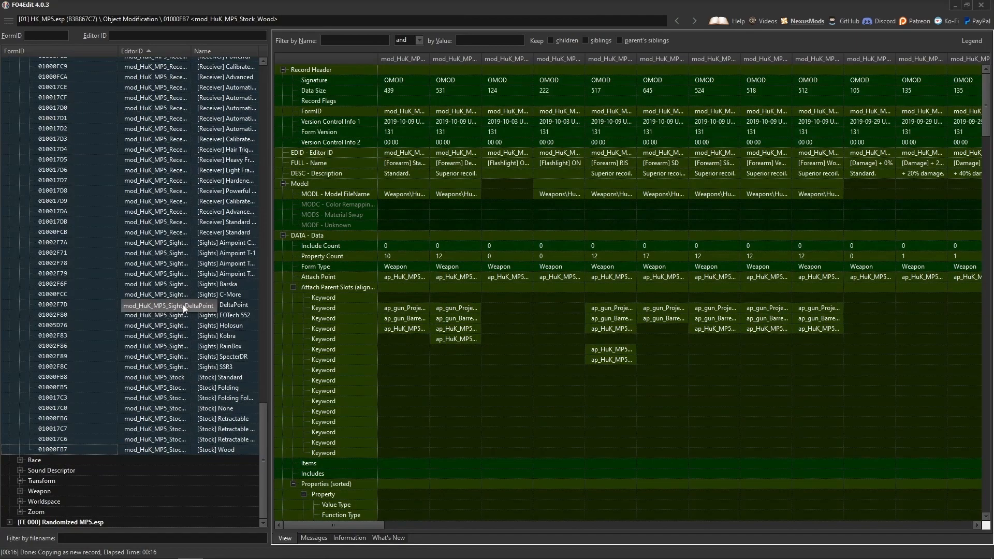
Copy the selected modifications as new records into Randomized MP5.esp, leaving their EditorIDs without prefix changes
{"action": "right_click", "coordinate": [182, 306]}
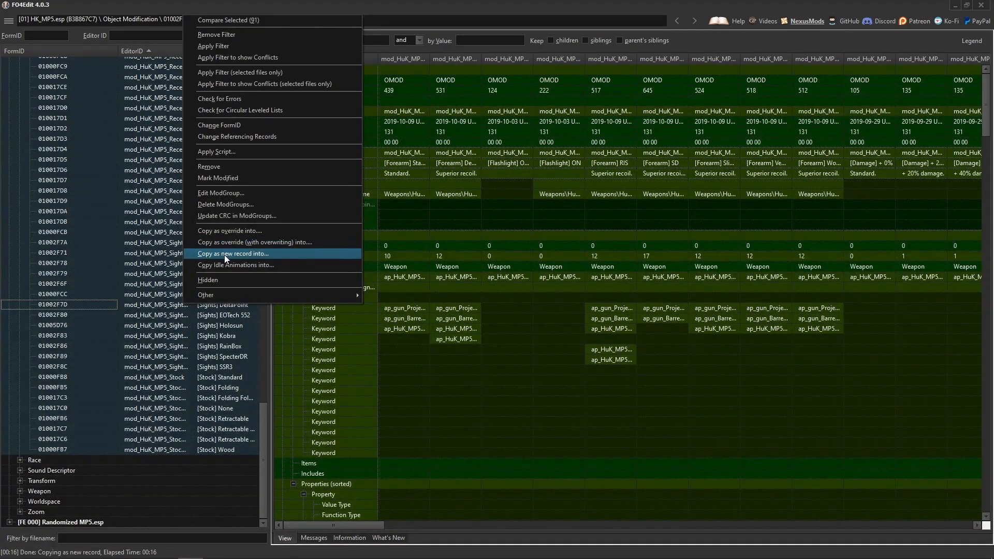
{"action": "left_click", "coordinate": [244, 256]}
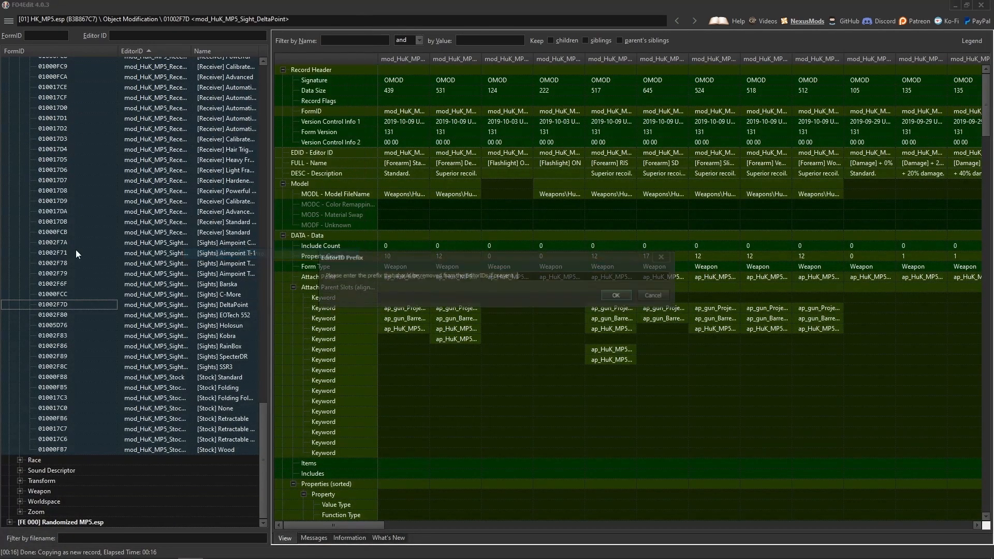
{"action": "left_click", "coordinate": [620, 293]}
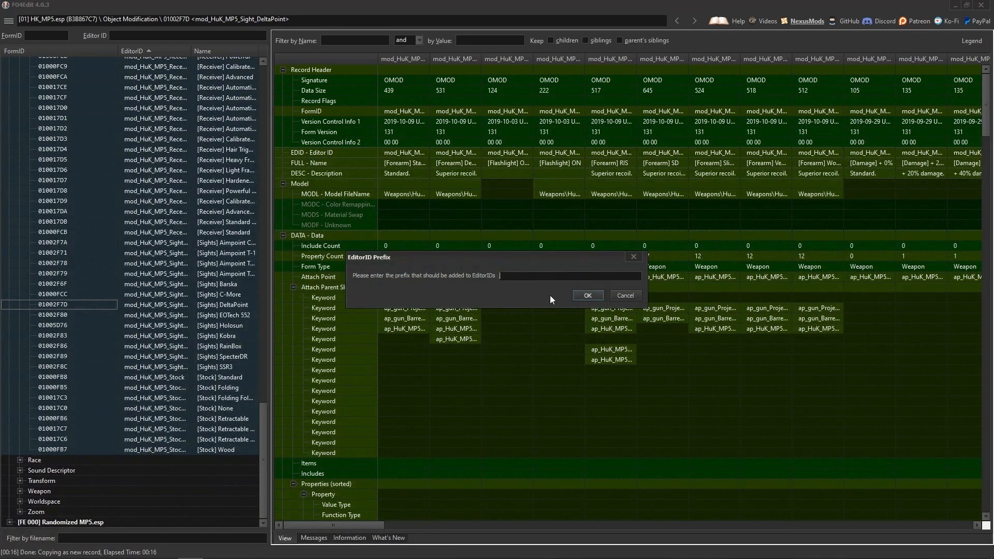
{"action": "left_click", "coordinate": [588, 297]}
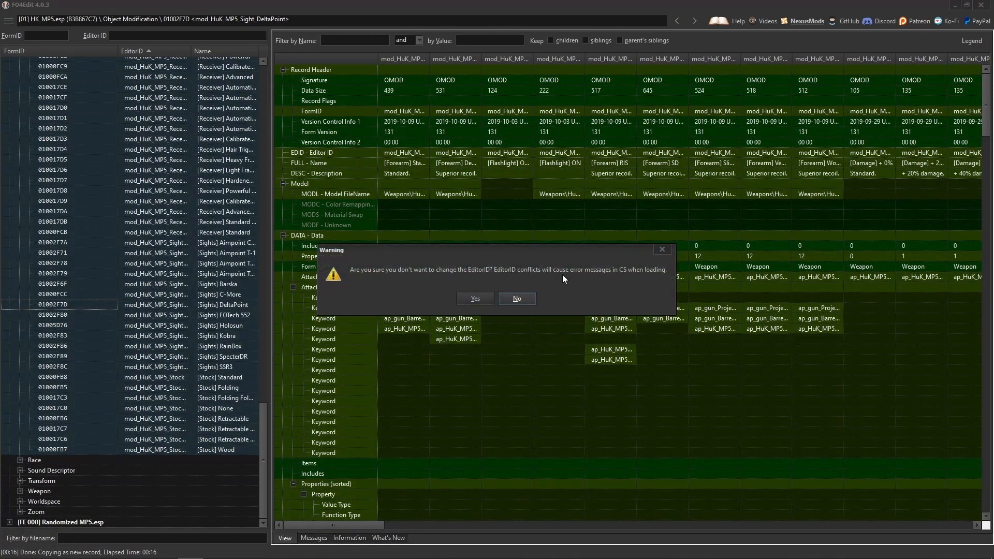
{"action": "left_click", "coordinate": [475, 299]}
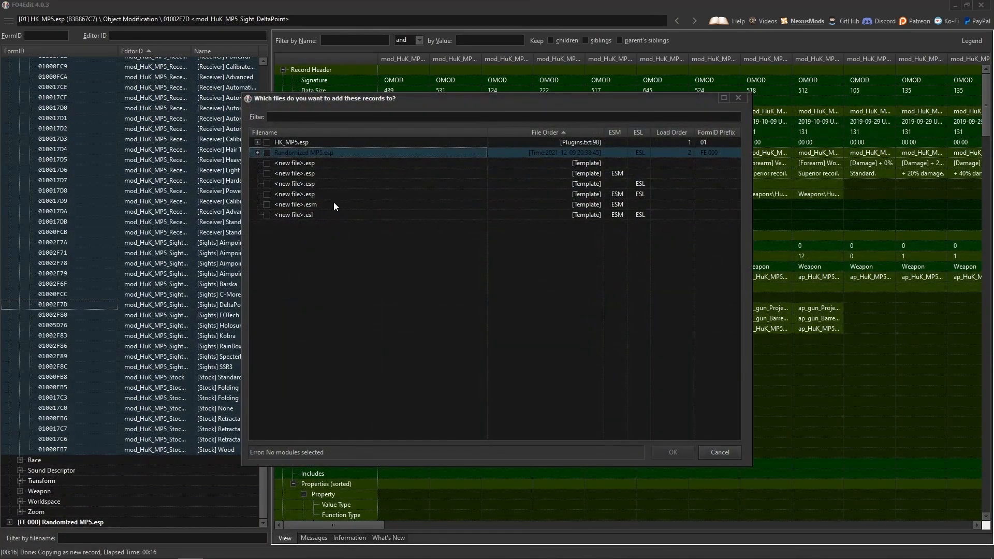
{"action": "left_click", "coordinate": [267, 152]}
{"action": "left_click", "coordinate": [673, 452]}
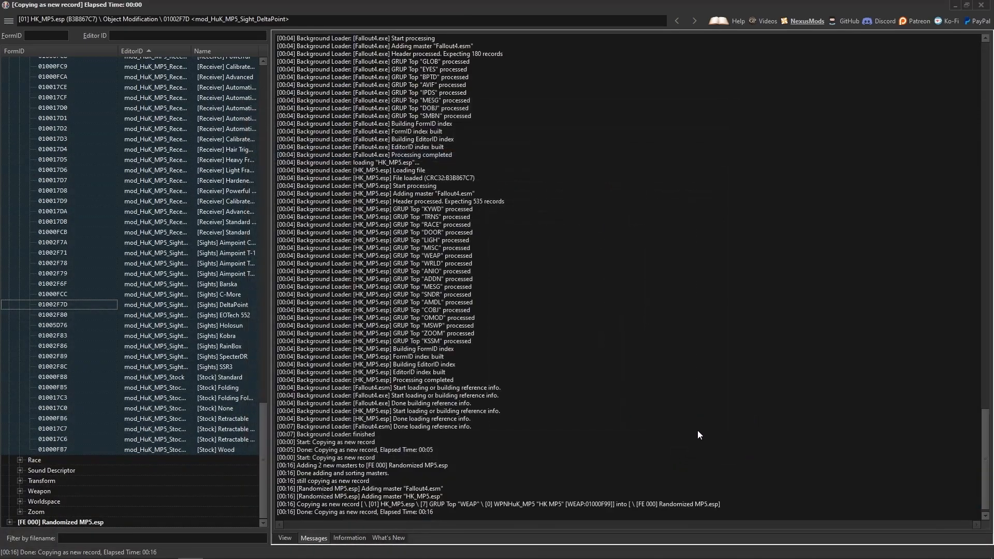
Collapse HK_MP5.esp and expand Randomized MP5.esp to show its record categories
{"action": "scroll", "coordinate": [138, 347], "scroll_direction": "up", "scroll_amount": 6}
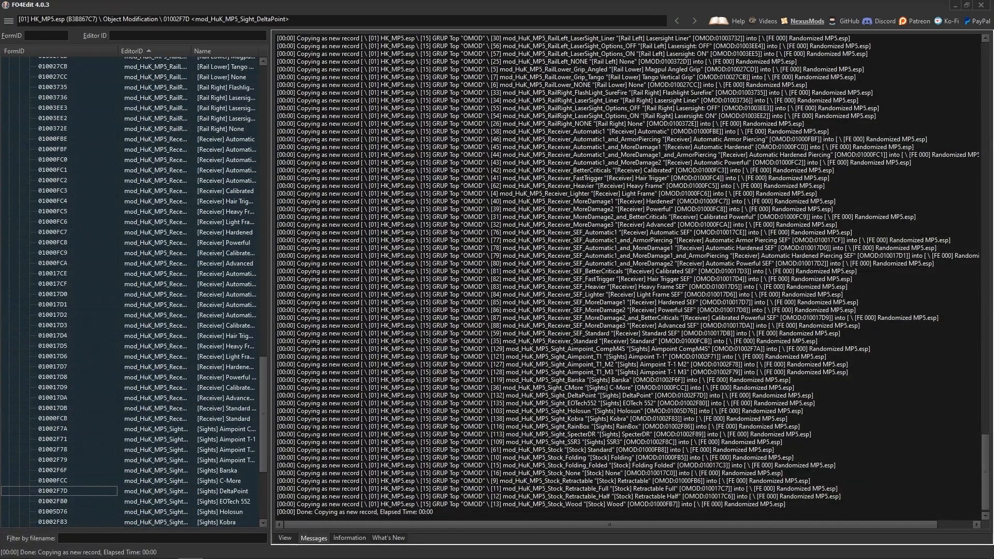
{"action": "left_click_drag", "start_coordinate": [262, 417], "coordinate": [264, 124]}
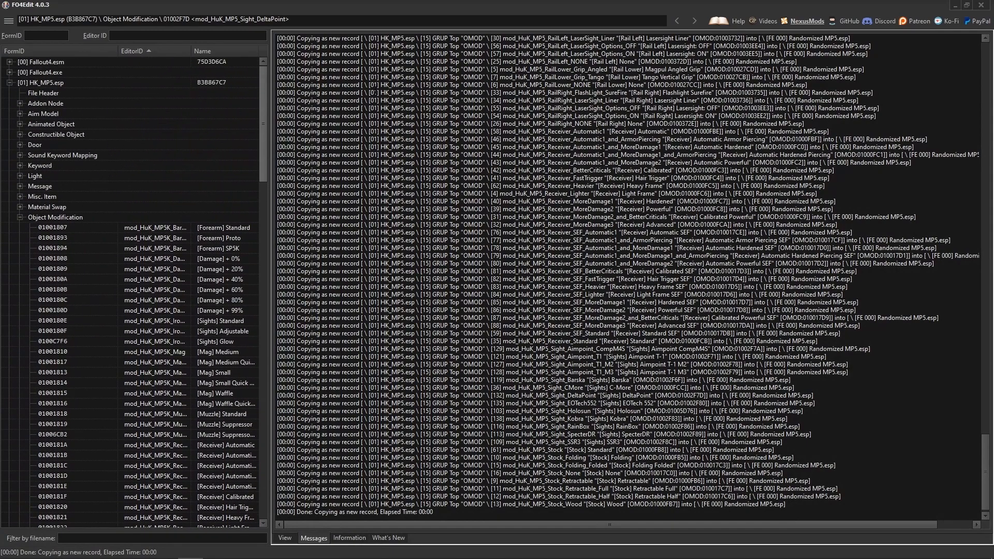
{"action": "left_click", "coordinate": [10, 82]}
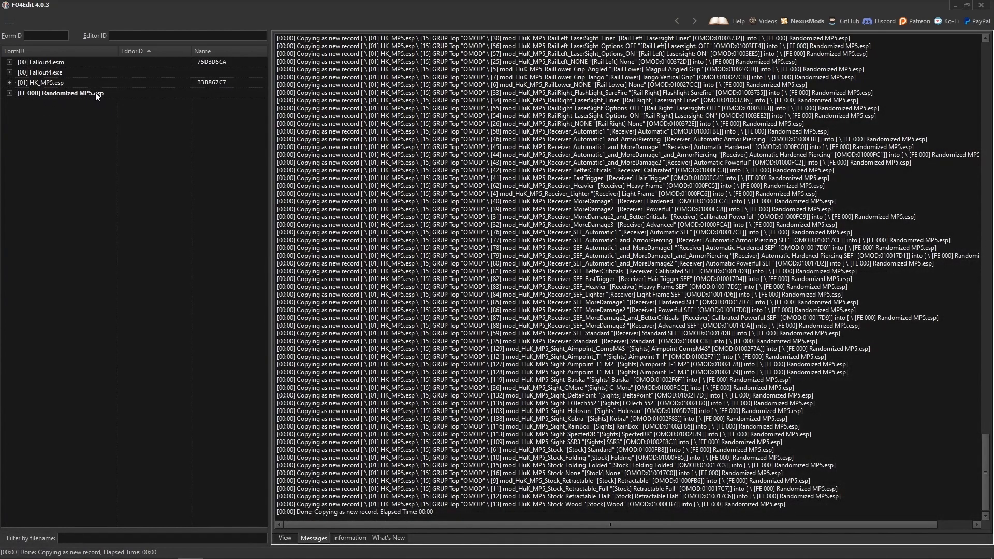
{"action": "left_click", "coordinate": [10, 93]}
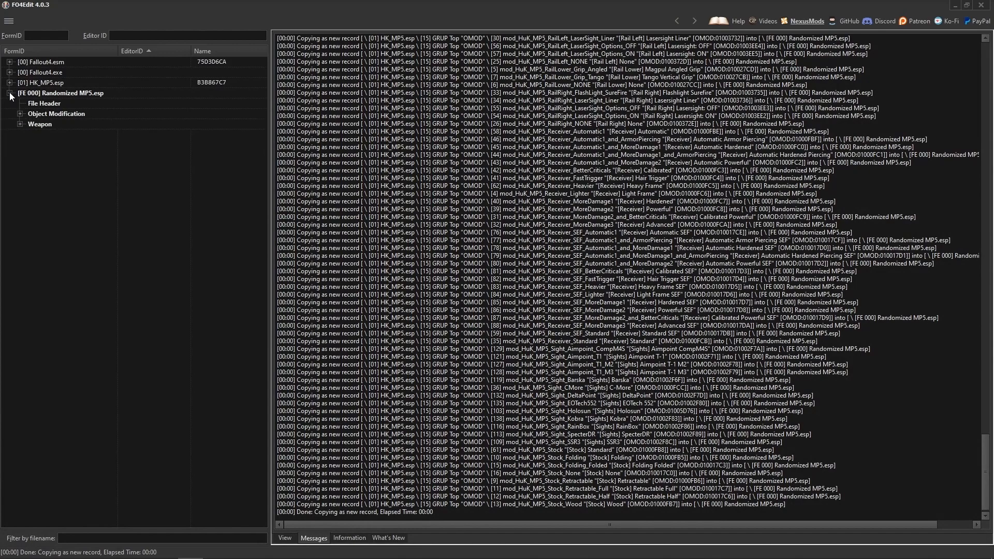
Check the Randomized MP5 weapon record and look through the copied Object Modification records in Randomized MP5.esp
{"action": "left_click", "coordinate": [52, 115]}
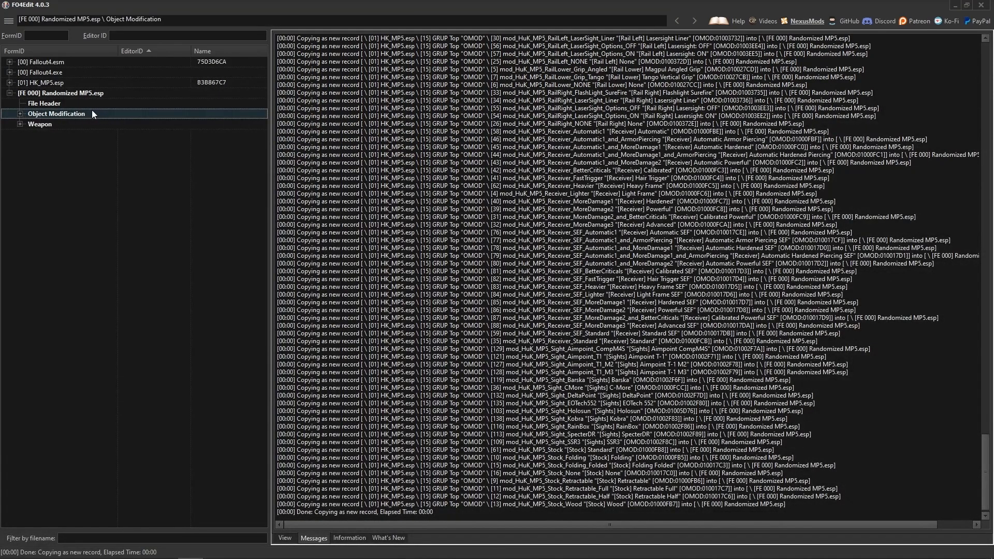
{"action": "left_click", "coordinate": [45, 124]}
{"action": "left_click", "coordinate": [20, 124]}
{"action": "left_click", "coordinate": [156, 135]}
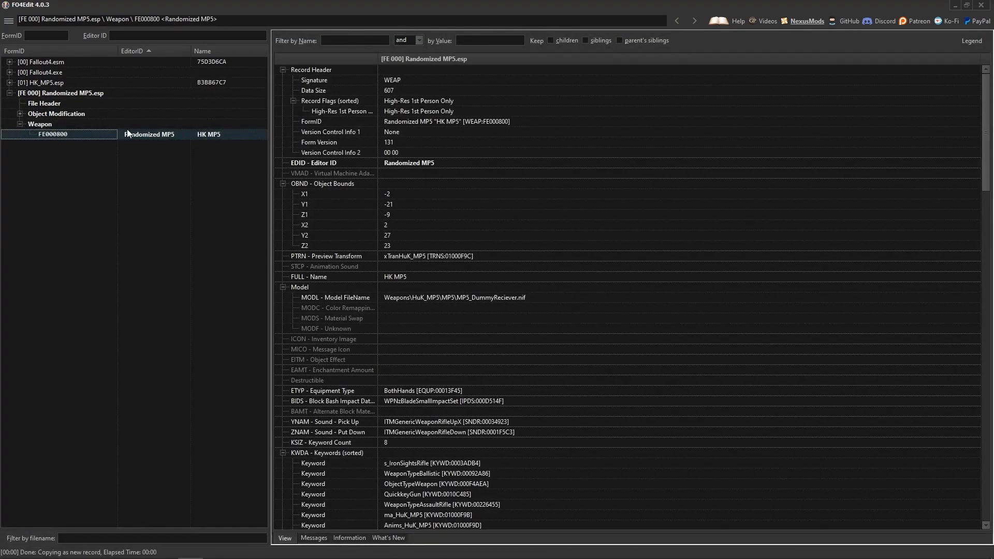
{"action": "left_click", "coordinate": [19, 124]}
{"action": "left_click", "coordinate": [20, 113]}
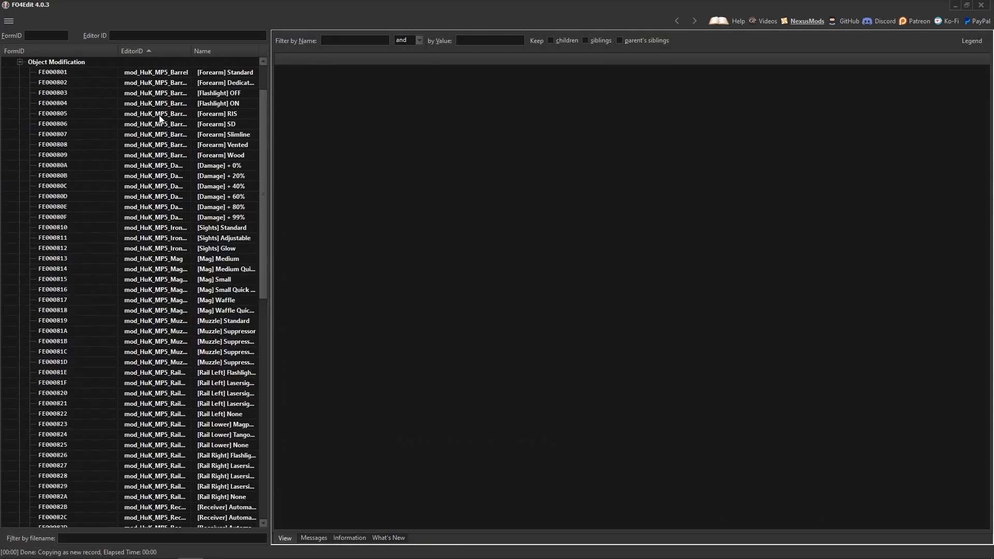
{"action": "left_click_drag", "start_coordinate": [262, 150], "coordinate": [269, 110]}
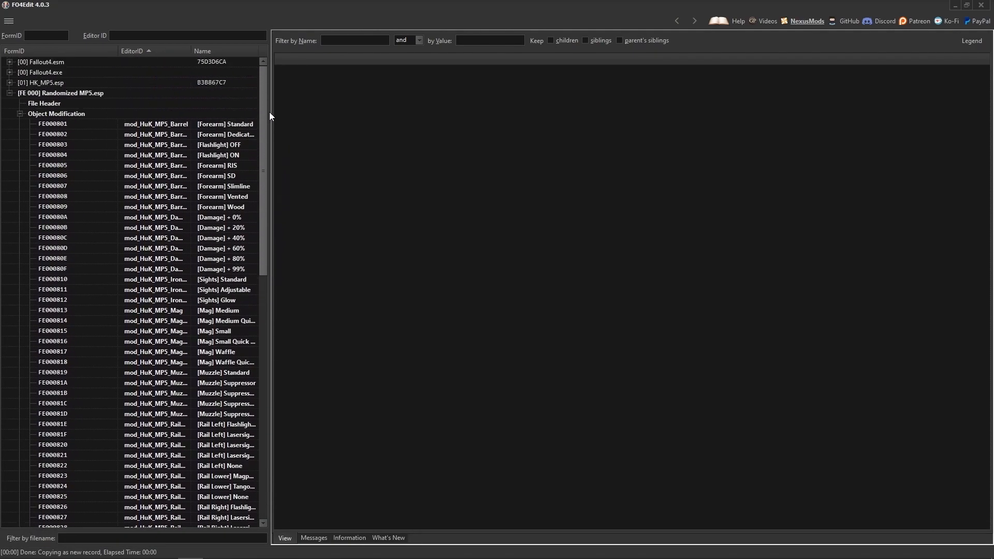
Examine the object template includes of the Randomized MP5 weapon, focusing on the mod and attach value of Include #0
{"action": "left_click", "coordinate": [20, 113]}
{"action": "left_click", "coordinate": [20, 124]}
{"action": "left_click", "coordinate": [150, 136]}
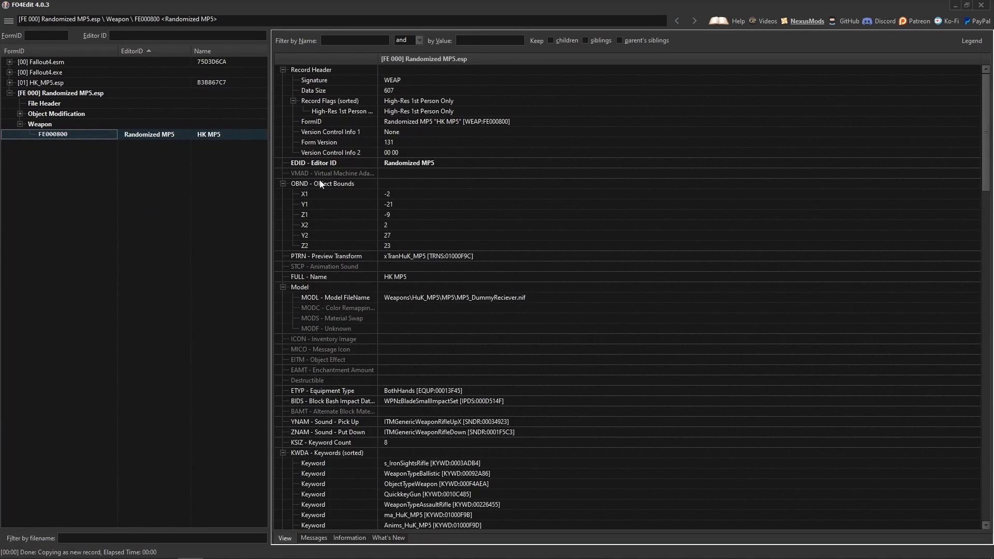
{"action": "scroll", "coordinate": [581, 244], "scroll_direction": "down", "scroll_amount": 20}
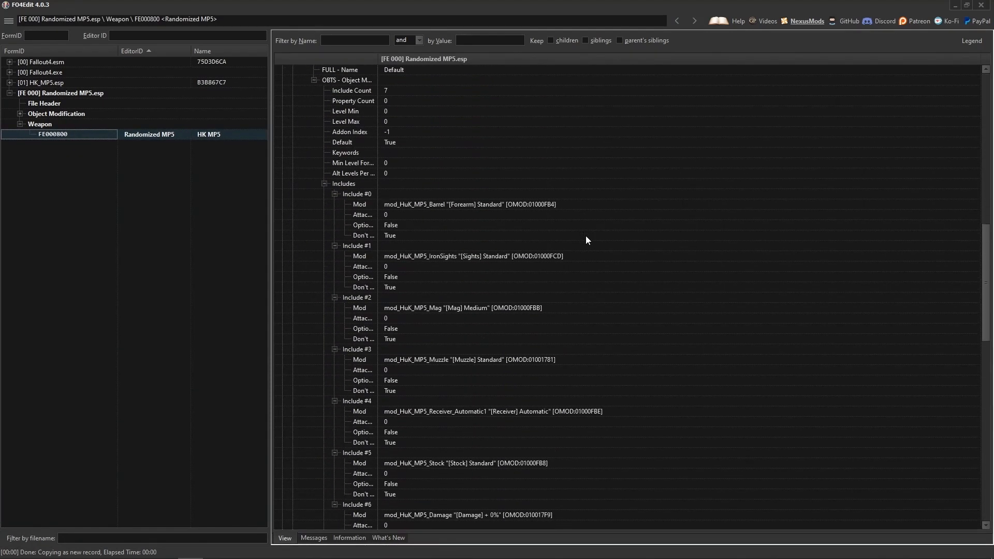
{"action": "scroll", "coordinate": [587, 239], "scroll_direction": "down", "scroll_amount": 3}
{"action": "scroll", "coordinate": [588, 238], "scroll_direction": "up", "scroll_amount": 3}
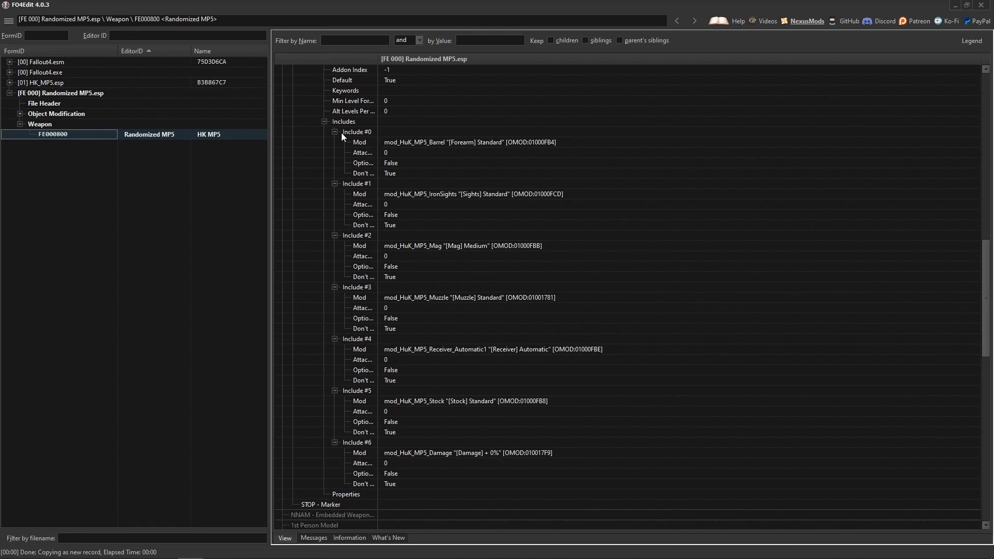
{"action": "scroll", "coordinate": [374, 186], "scroll_direction": "up", "scroll_amount": 2}
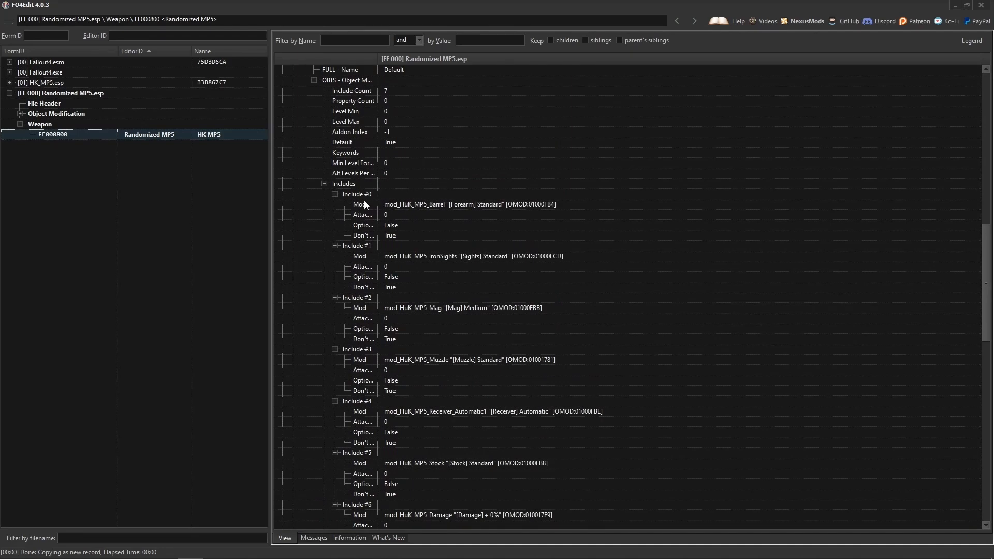
{"action": "left_click", "coordinate": [437, 206]}
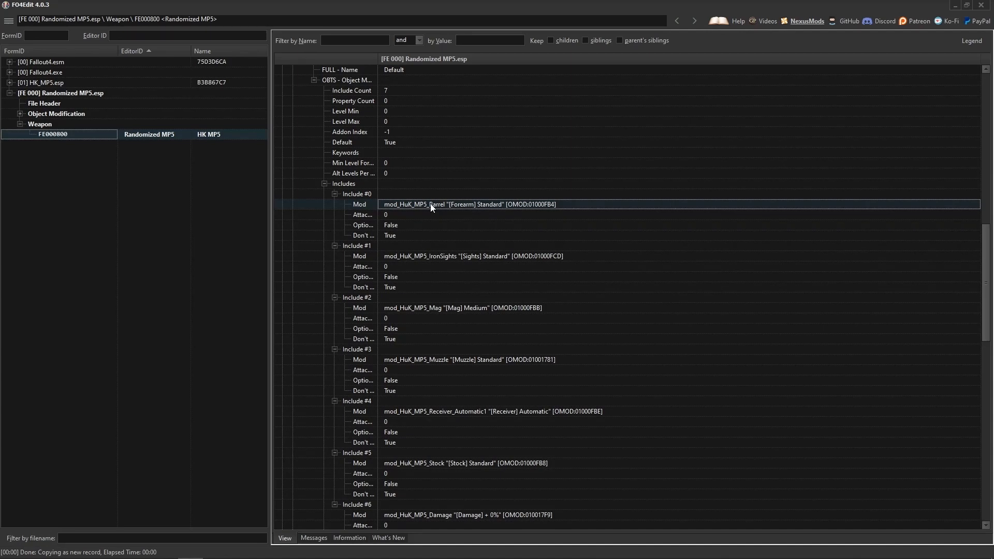
{"action": "left_click", "coordinate": [387, 215]}
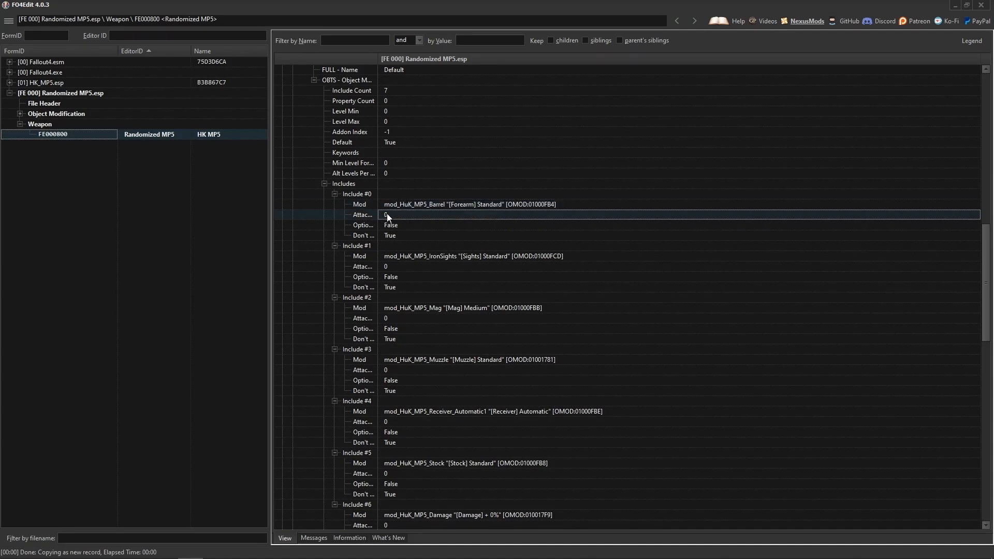
Adjust the width of the field-name column and examine the Optional and Don't Use All settings of Include #0
{"action": "right_click", "coordinate": [365, 214]}
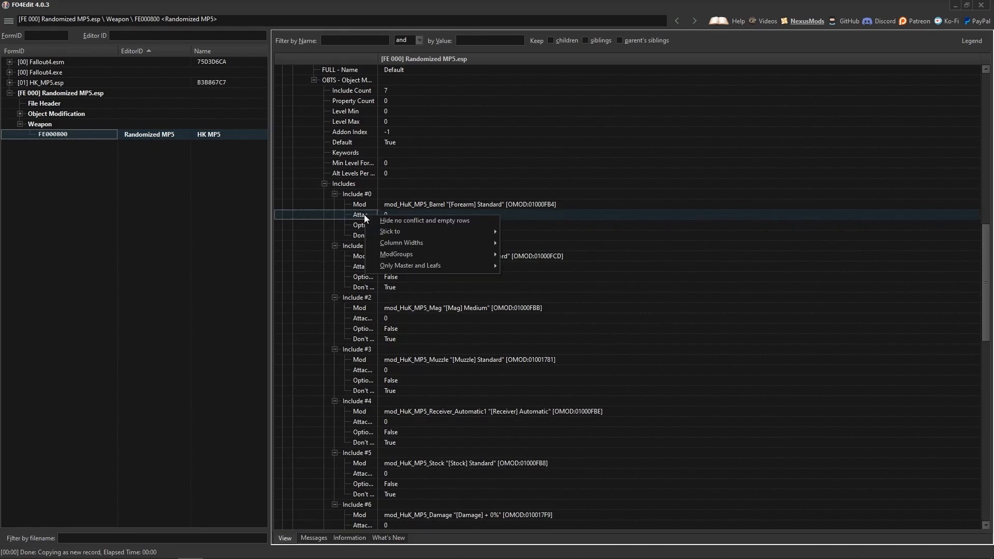
{"action": "left_click", "coordinate": [352, 219]}
{"action": "left_click_drag", "start_coordinate": [378, 216], "coordinate": [448, 215]}
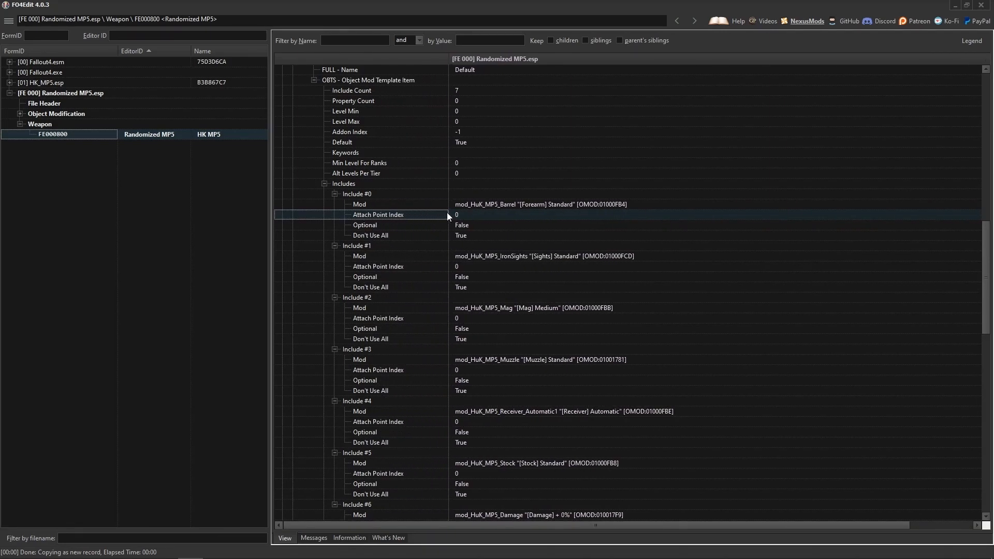
{"action": "left_click_drag", "start_coordinate": [448, 213], "coordinate": [394, 215]}
{"action": "left_click", "coordinate": [371, 225]}
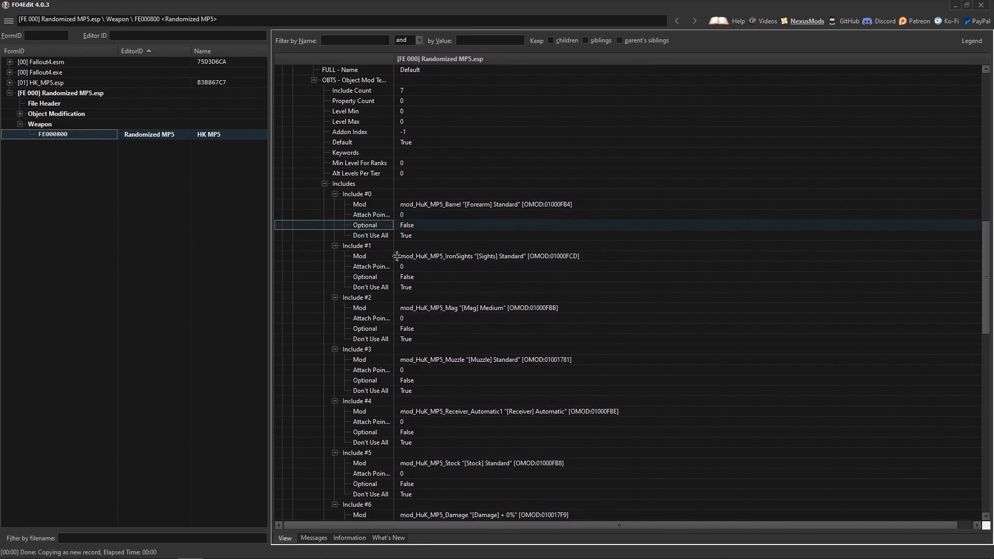
{"action": "left_click", "coordinate": [407, 226]}
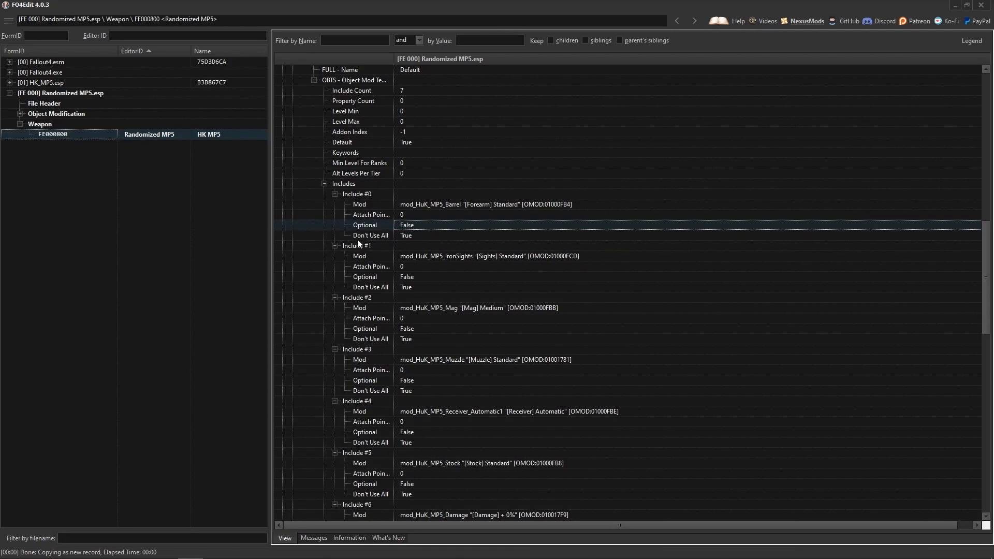
{"action": "left_click", "coordinate": [404, 236]}
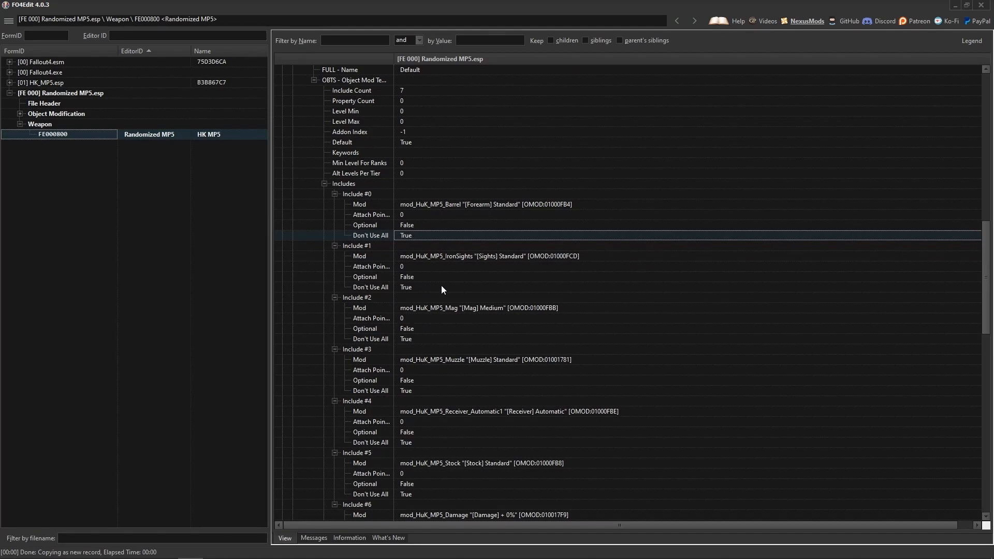
Examine the Mod references assigned in Include #0 through Include #6 of the weapon's object template
{"action": "scroll", "coordinate": [446, 340], "scroll_direction": "down", "scroll_amount": 8}
{"action": "scroll", "coordinate": [442, 342], "scroll_direction": "up", "scroll_amount": 4}
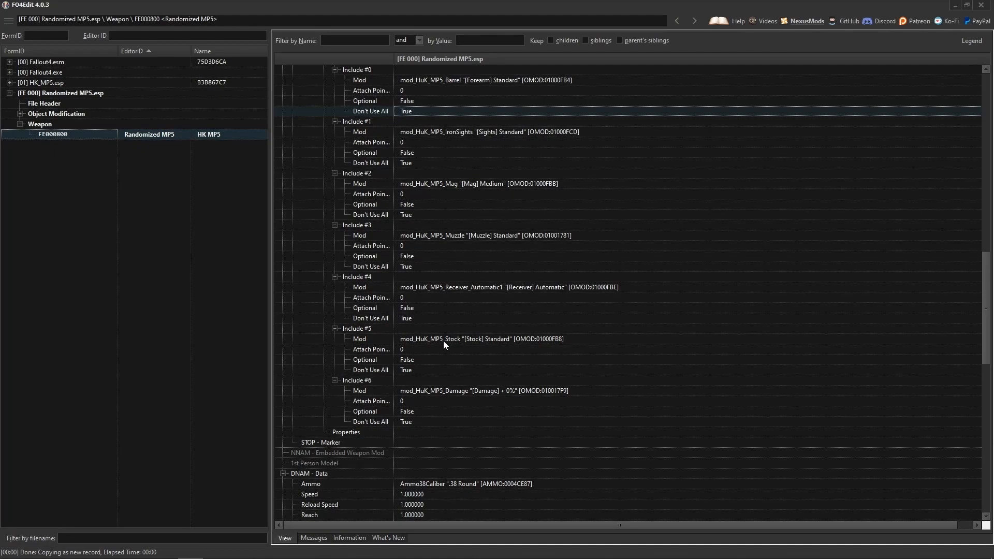
{"action": "scroll", "coordinate": [444, 345], "scroll_direction": "up", "scroll_amount": 1}
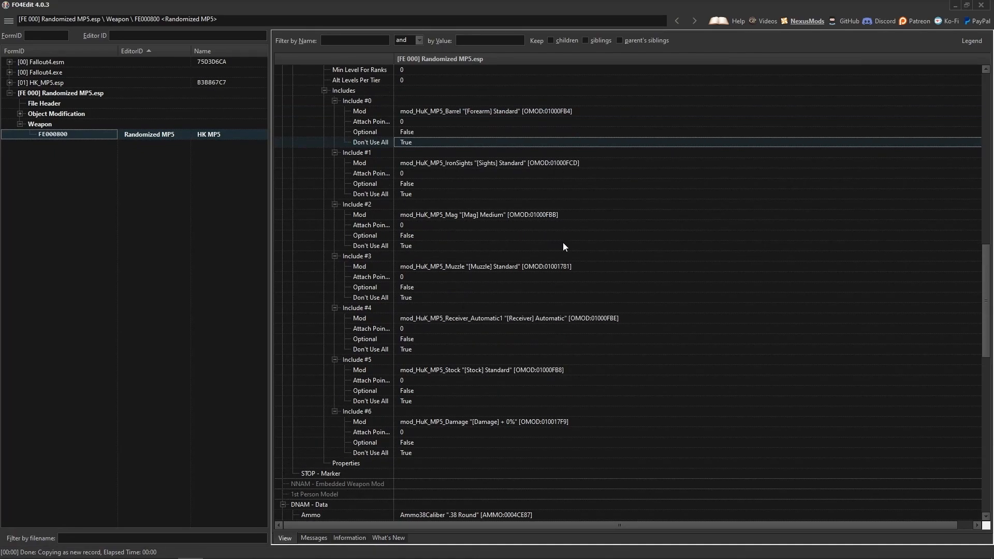
{"action": "left_click", "coordinate": [468, 107]}
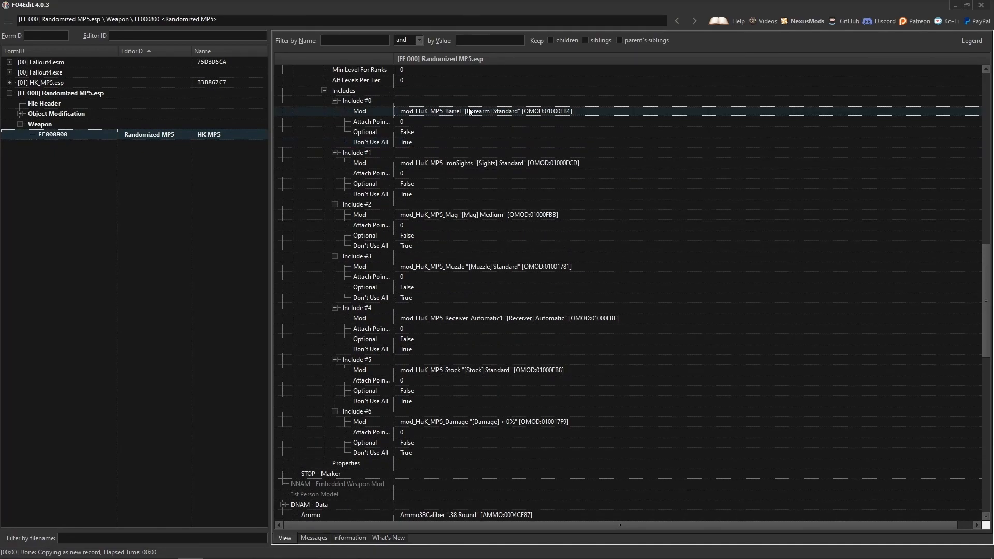
{"action": "left_click", "coordinate": [356, 413]}
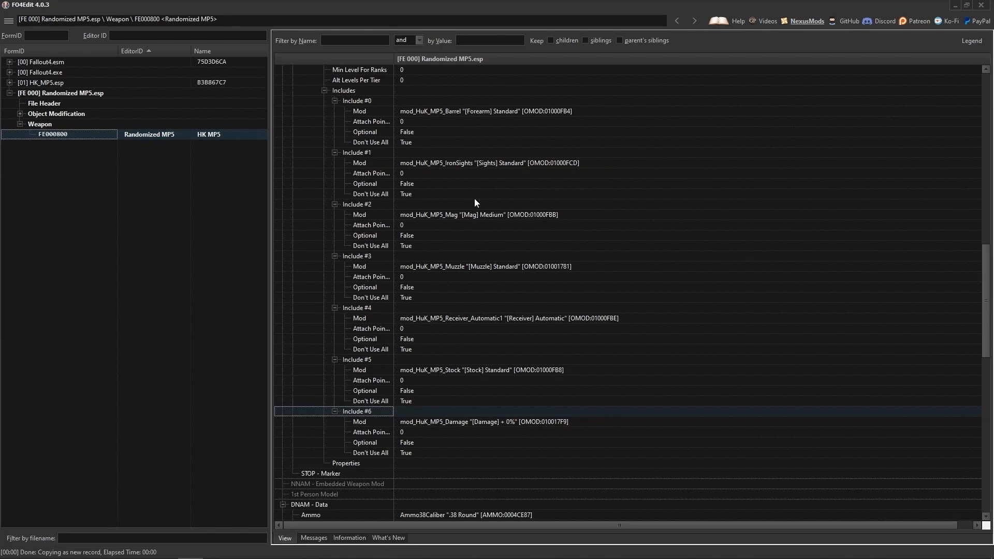
{"action": "left_click", "coordinate": [457, 318]}
{"action": "left_click", "coordinate": [474, 266]}
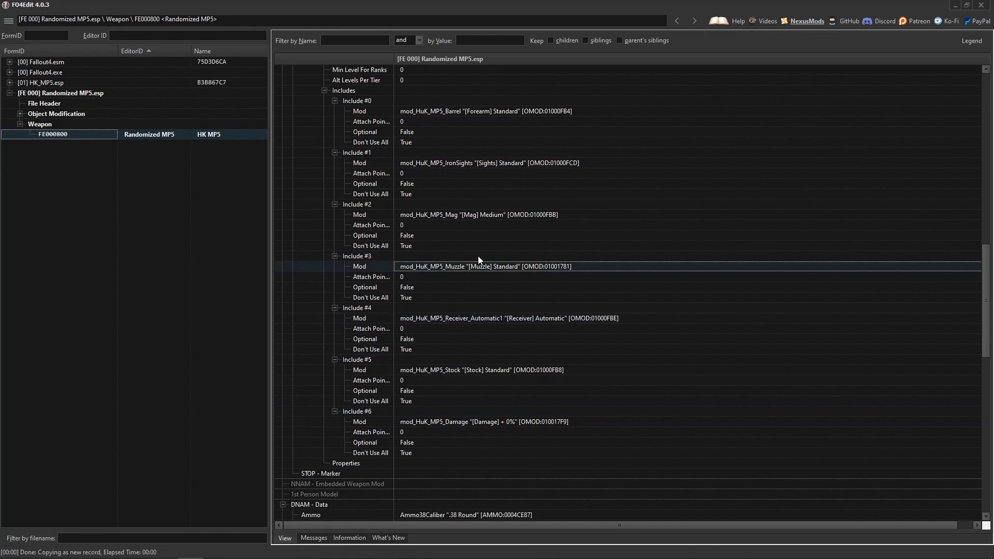
{"action": "left_click", "coordinate": [469, 214]}
{"action": "left_click", "coordinate": [473, 163]}
{"action": "left_click", "coordinate": [479, 112]}
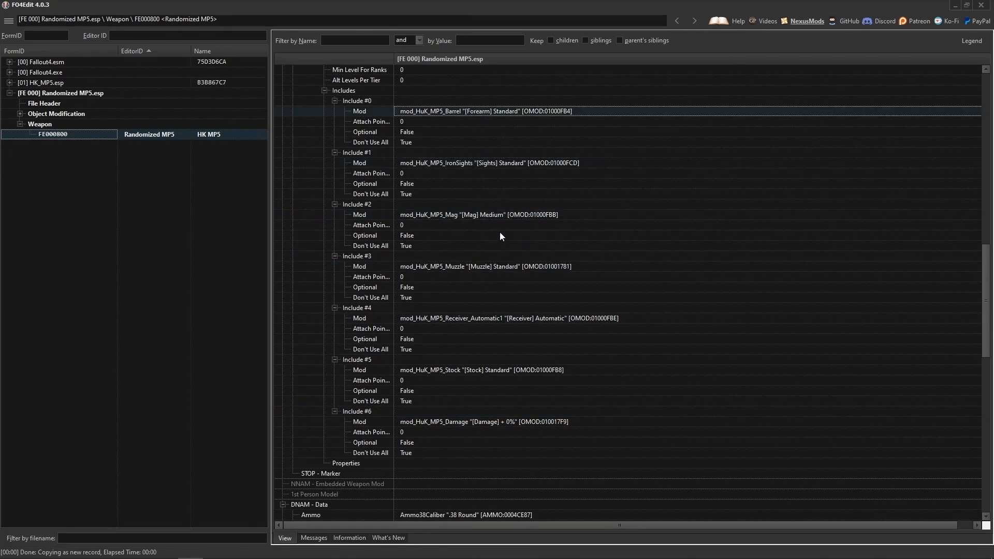
{"action": "left_click", "coordinate": [475, 214]}
{"action": "left_click", "coordinate": [480, 265]}
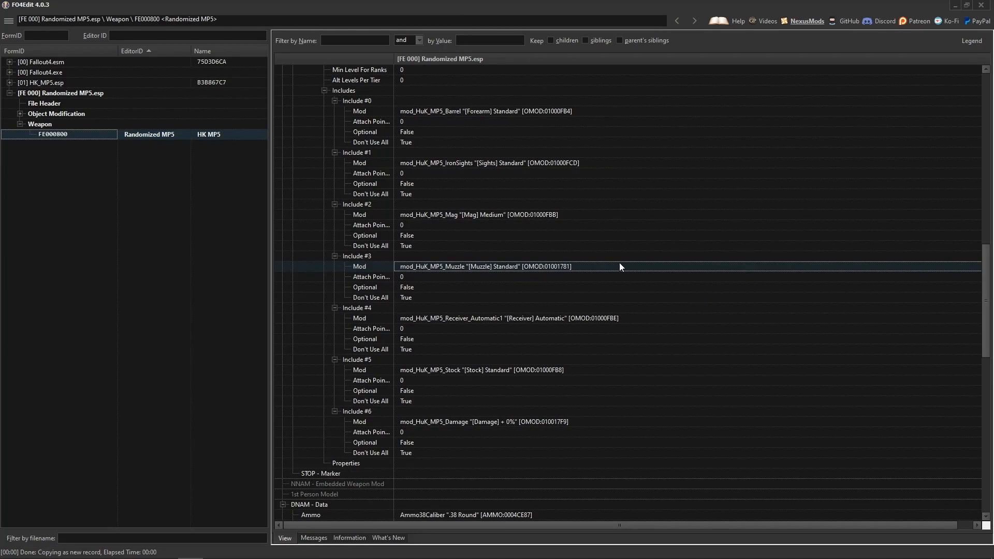
{"action": "left_click", "coordinate": [446, 111]}
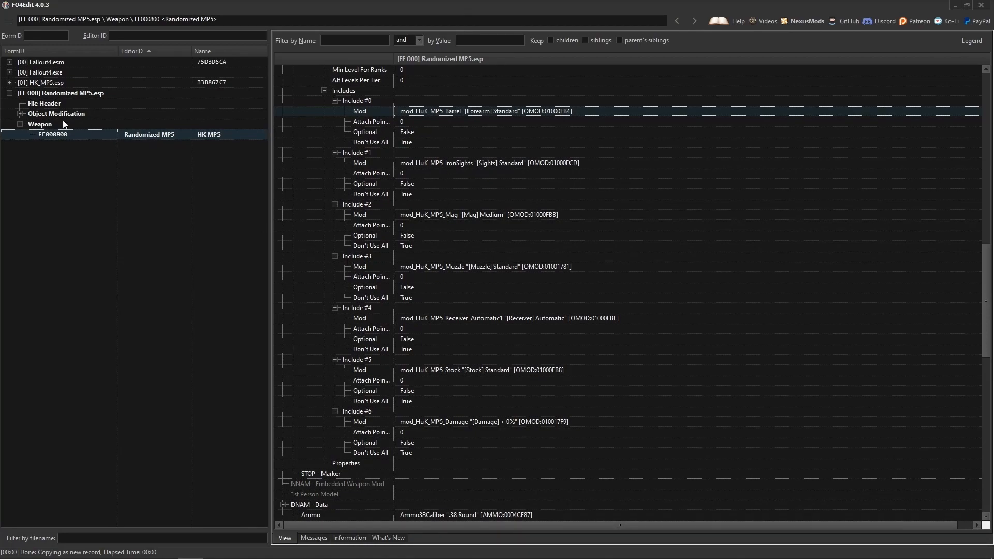
Collapse the Weapon category and look through the copied Object Modification records in Randomized MP5.esp
{"action": "left_click", "coordinate": [20, 123]}
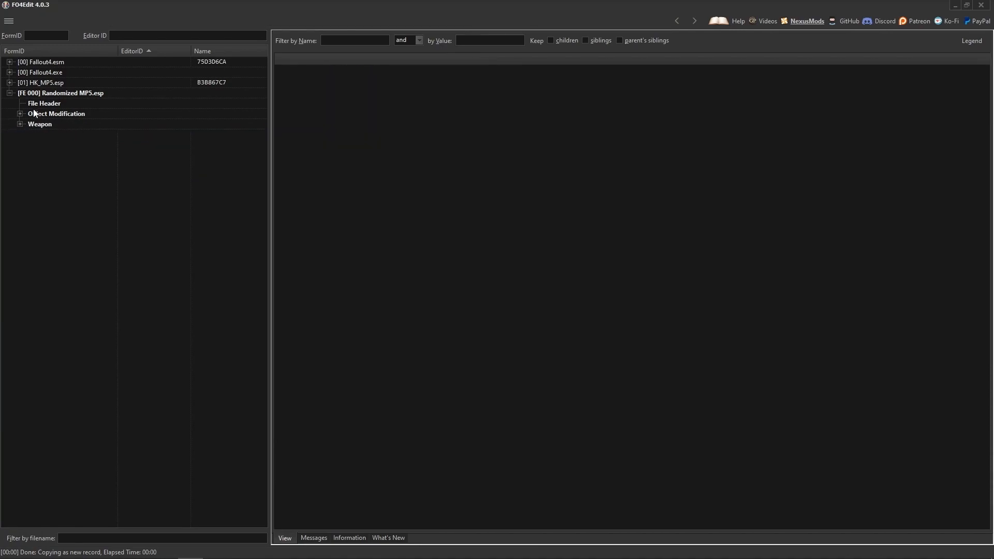
{"action": "left_click", "coordinate": [20, 113]}
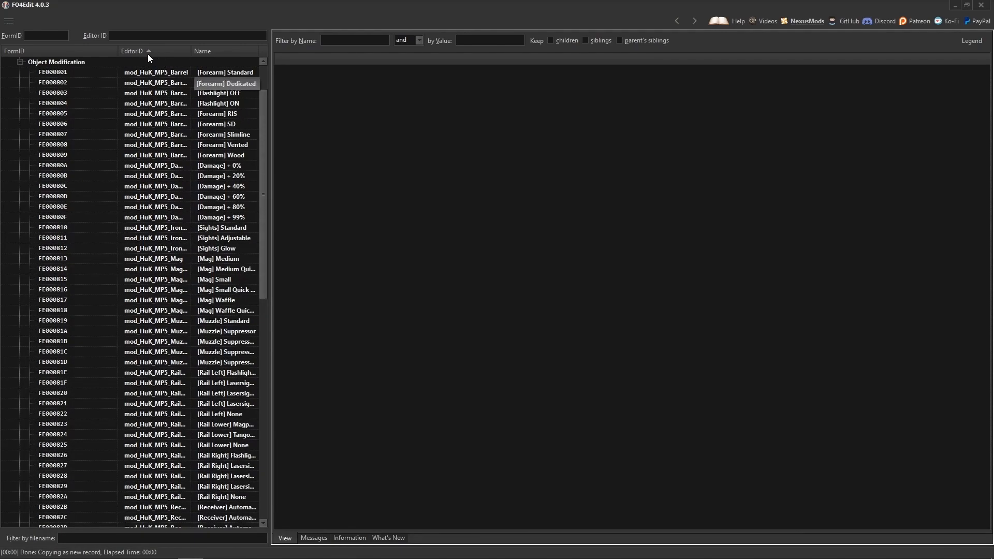
{"action": "left_click_drag", "start_coordinate": [267, 118], "coordinate": [263, 102]}
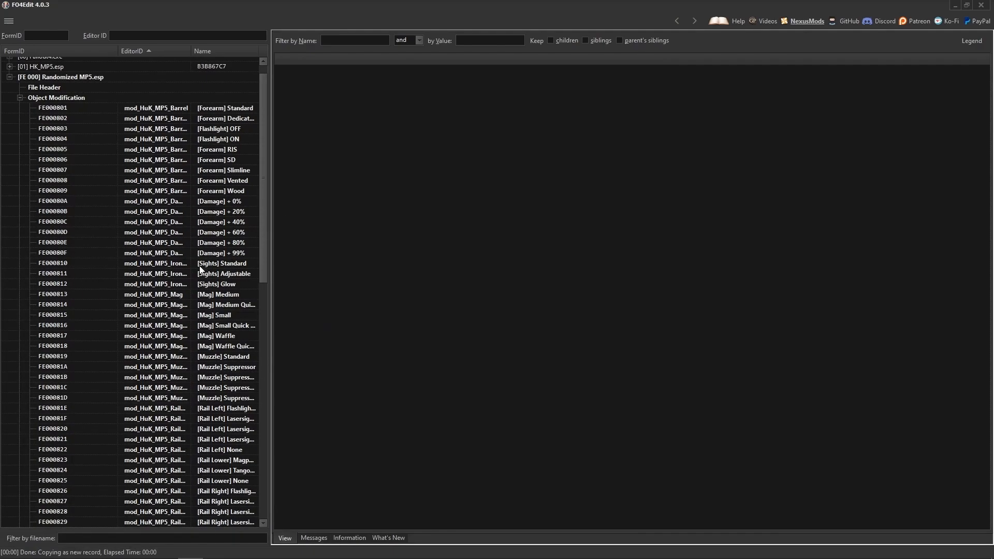
{"action": "left_click", "coordinate": [20, 97]}
Reopen the Randomized MP5 weapon record and review the full Includes list in its object template
{"action": "double_click", "coordinate": [29, 124]}
{"action": "left_click", "coordinate": [158, 135]}
{"action": "scroll", "coordinate": [523, 299], "scroll_direction": "down", "scroll_amount": 10}
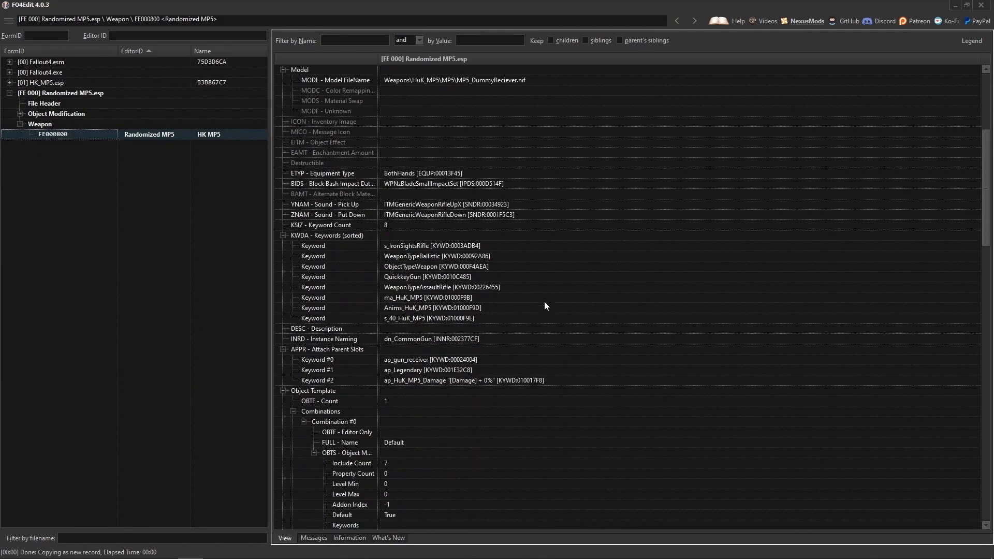
{"action": "scroll", "coordinate": [502, 297], "scroll_direction": "down", "scroll_amount": 5}
{"action": "scroll", "coordinate": [543, 289], "scroll_direction": "down", "scroll_amount": 3}
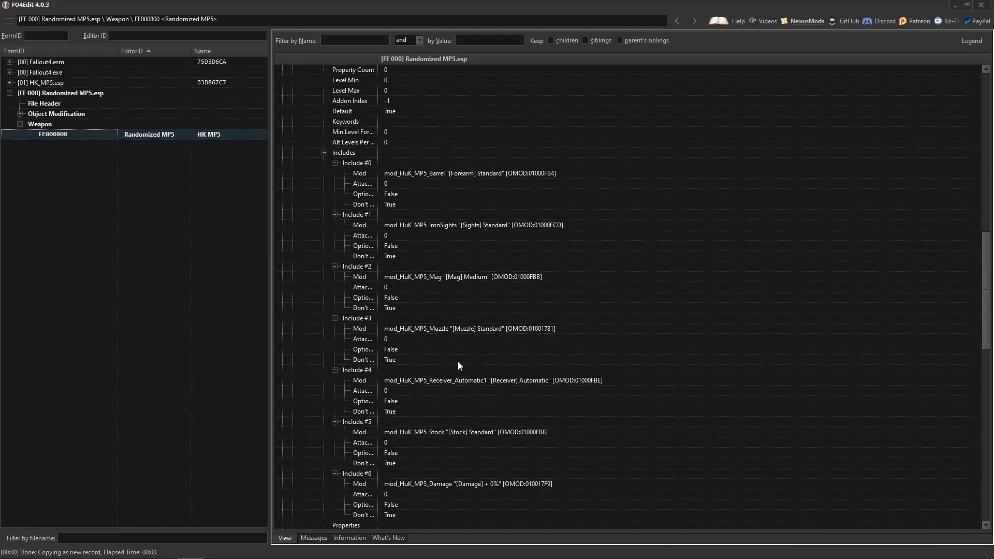
{"action": "scroll", "coordinate": [477, 281], "scroll_direction": "down", "scroll_amount": 6}
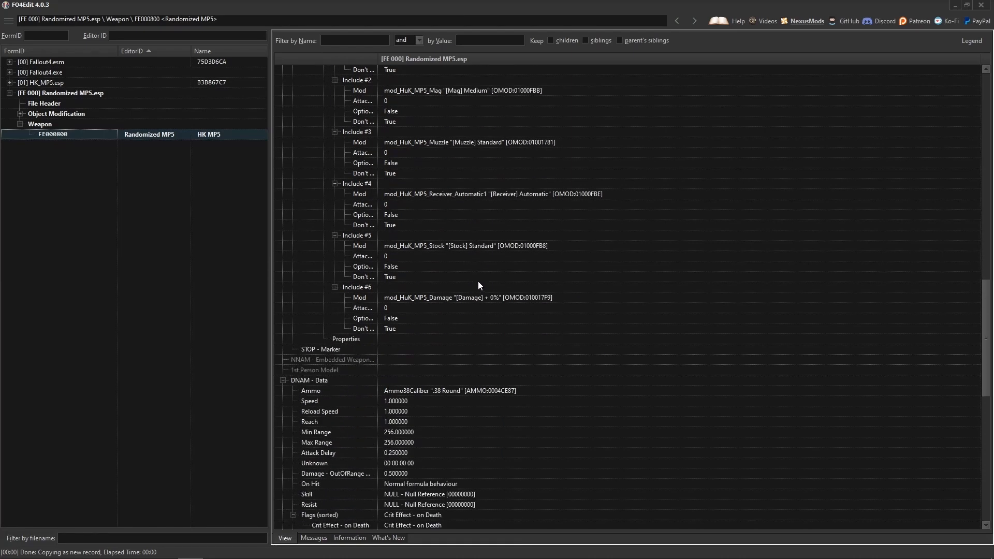
{"action": "scroll", "coordinate": [358, 290], "scroll_direction": "up", "scroll_amount": 7}
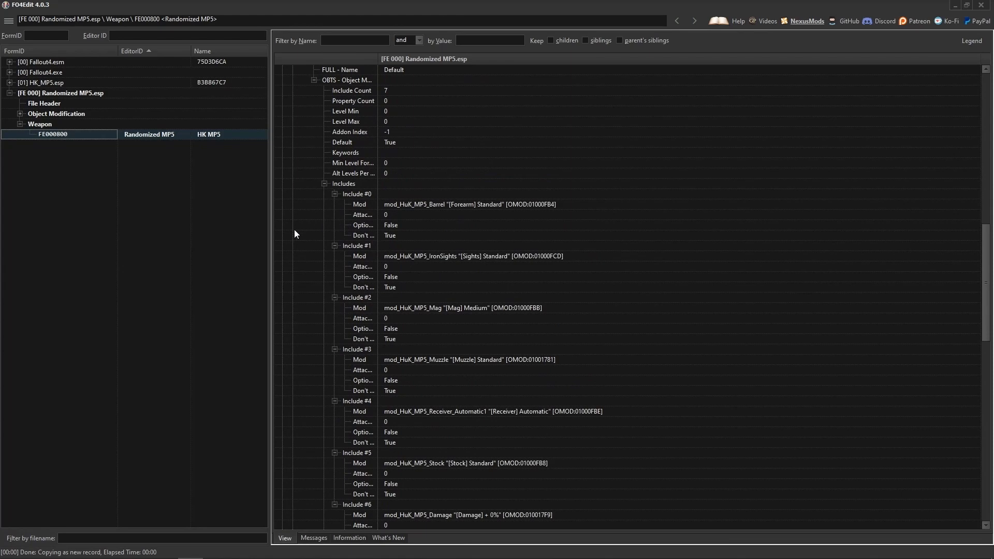
Add an empty entry to the weapon's Includes list and remove it again
{"action": "right_click", "coordinate": [397, 181]}
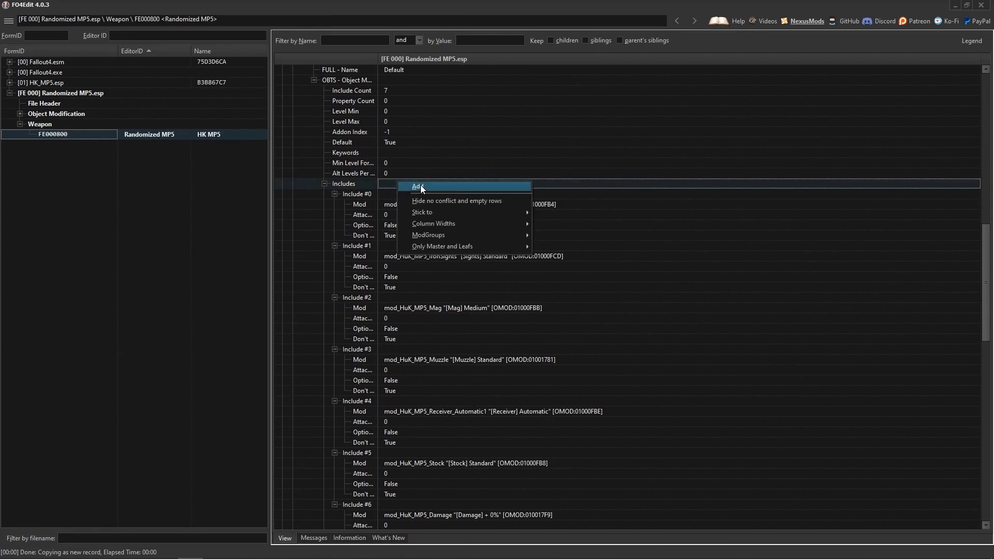
{"action": "left_click", "coordinate": [424, 185]}
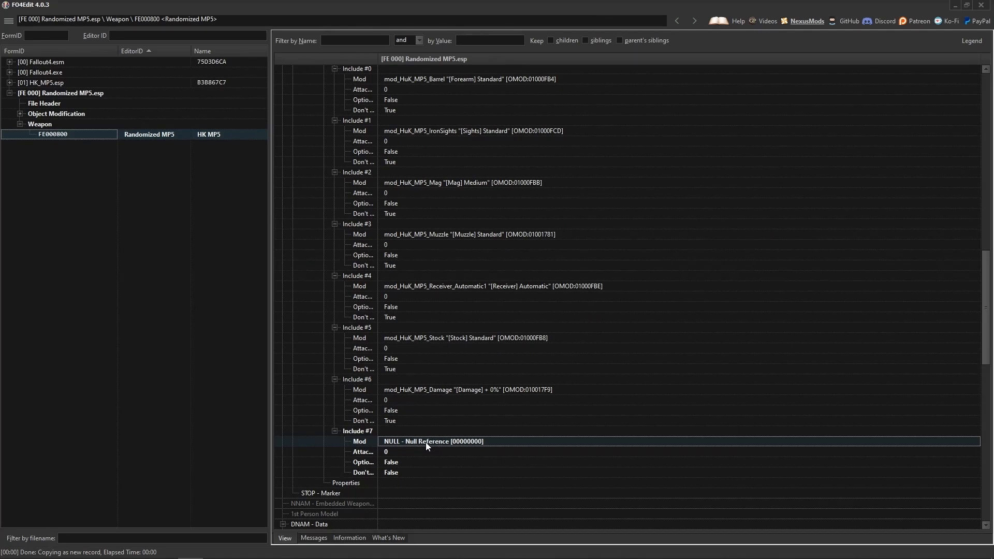
{"action": "right_click", "coordinate": [403, 433]}
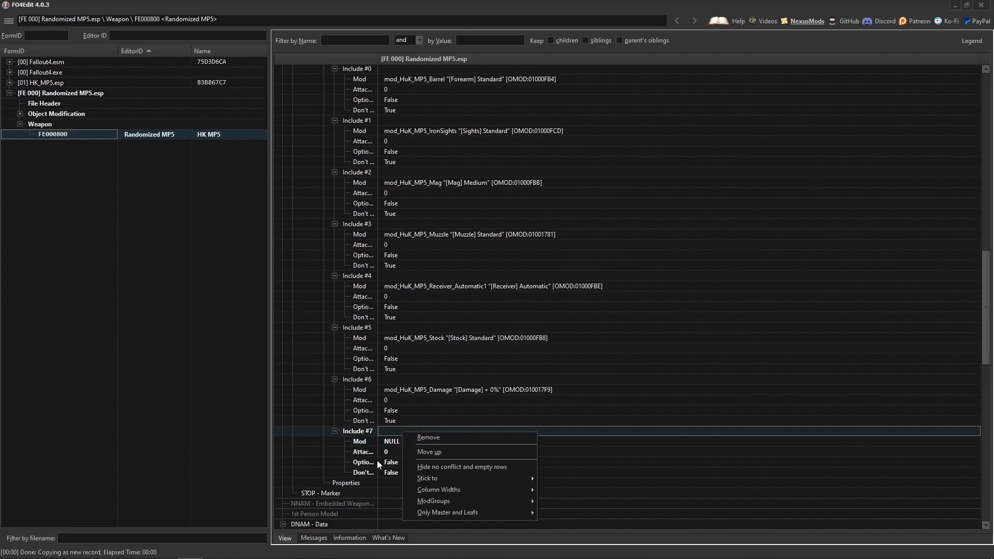
{"action": "left_click", "coordinate": [428, 437]}
{"action": "scroll", "coordinate": [437, 403], "scroll_direction": "up", "scroll_amount": 8}
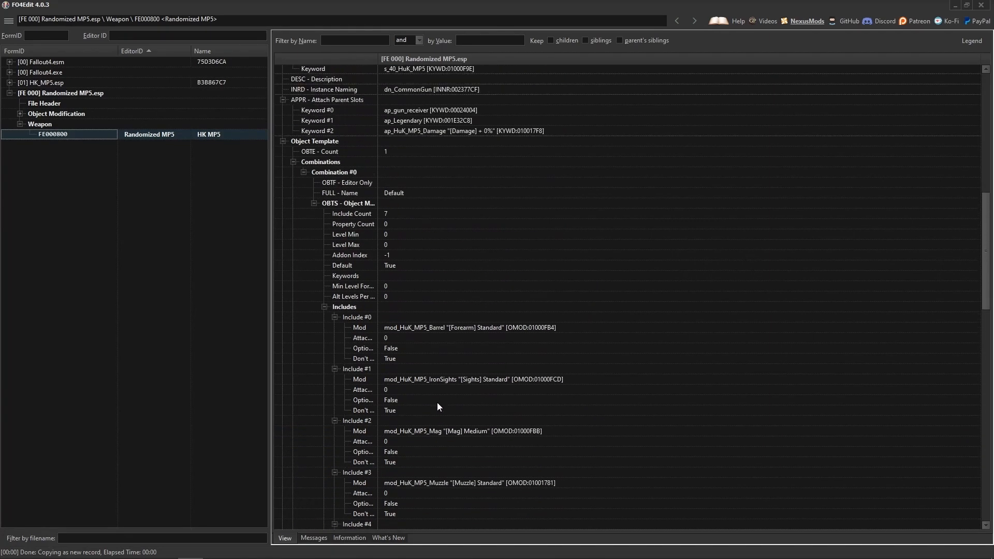
{"action": "scroll", "coordinate": [464, 346], "scroll_direction": "down", "scroll_amount": 6}
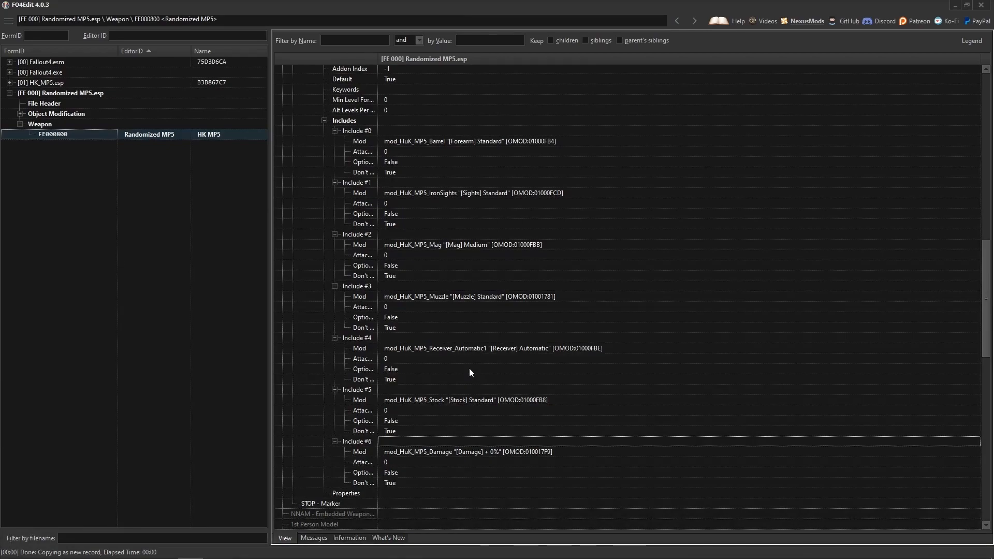
Sort the Object Modification records by name and look through them, checking the [Rail Right] Lasersight Liner record
{"action": "left_click", "coordinate": [20, 114]}
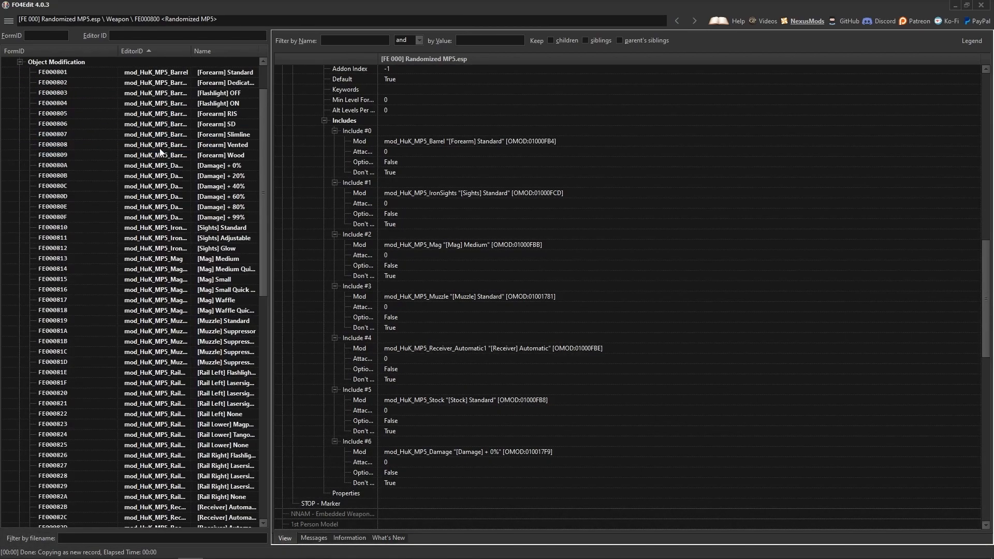
{"action": "left_click", "coordinate": [217, 51]}
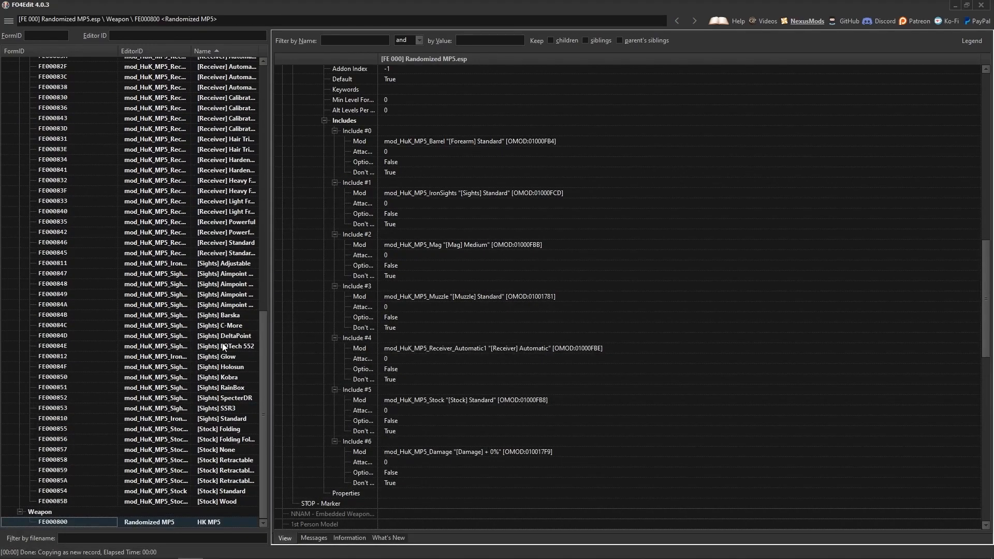
{"action": "scroll", "coordinate": [230, 309], "scroll_direction": "down", "scroll_amount": 8}
{"action": "scroll", "coordinate": [230, 309], "scroll_direction": "up", "scroll_amount": 4}
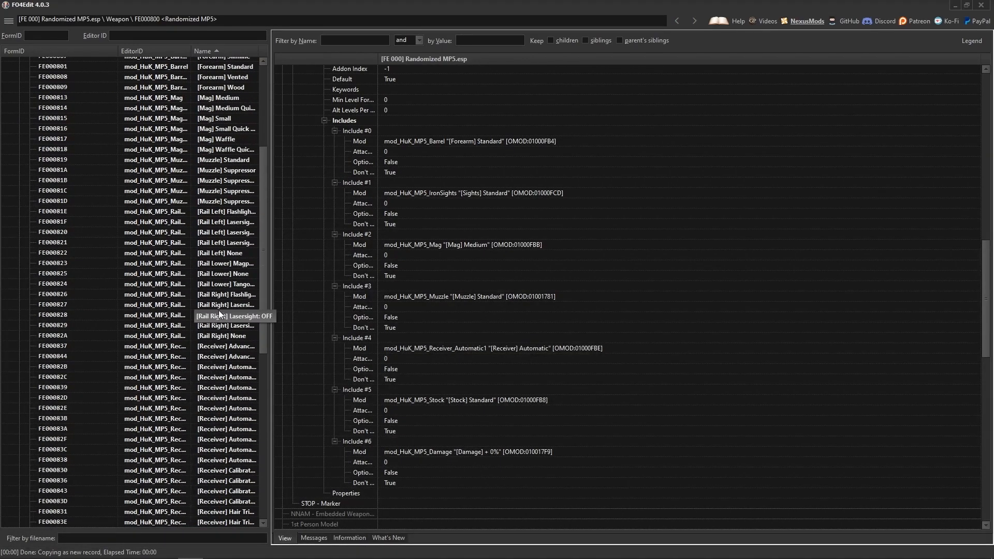
{"action": "left_click", "coordinate": [219, 305]}
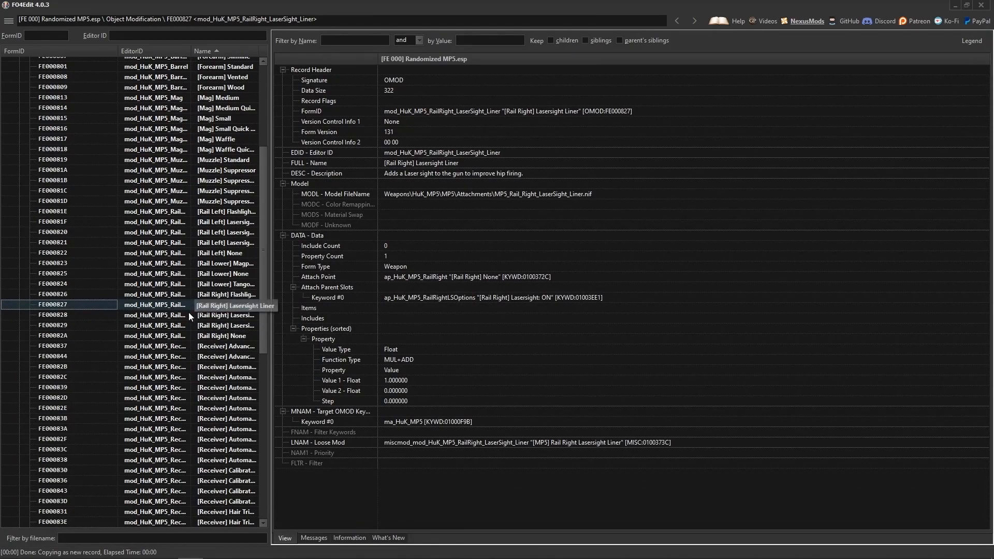
{"action": "left_click_drag", "start_coordinate": [261, 221], "coordinate": [264, 116]}
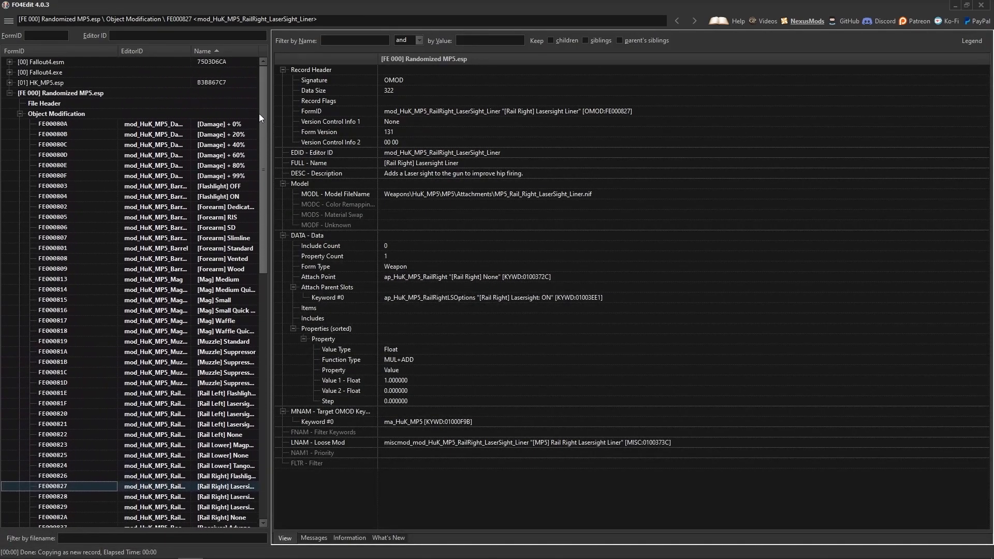
{"action": "left_click", "coordinate": [20, 112]}
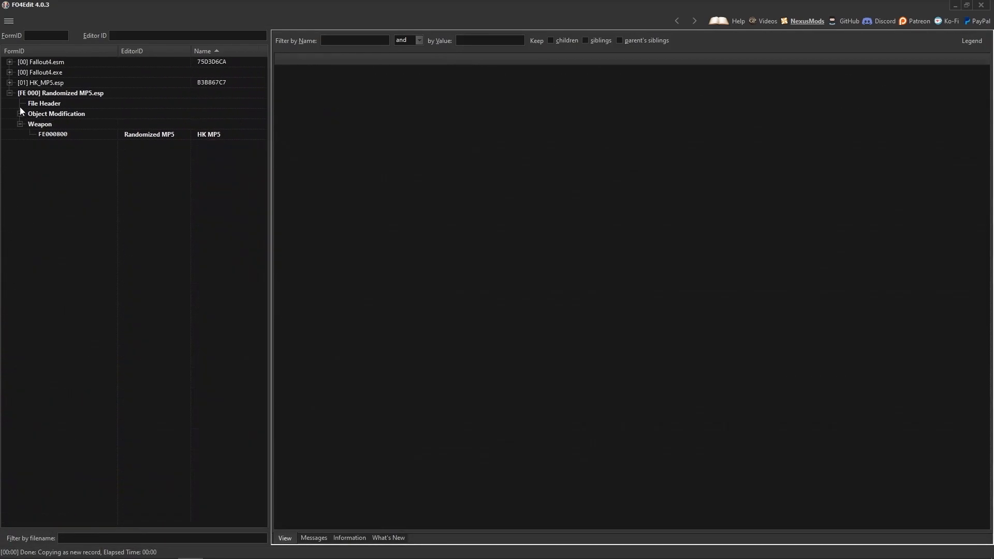
Add a new include to the Randomized MP5 weapon's object template and briefly open its Mod reference for editing
{"action": "left_click", "coordinate": [145, 136]}
{"action": "scroll", "coordinate": [417, 284], "scroll_direction": "down", "scroll_amount": 15}
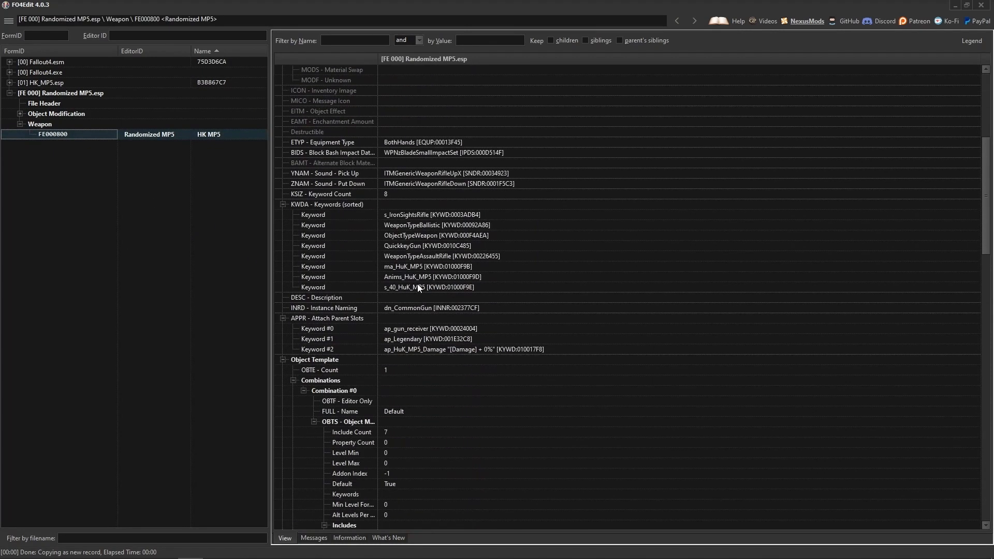
{"action": "right_click", "coordinate": [384, 315]}
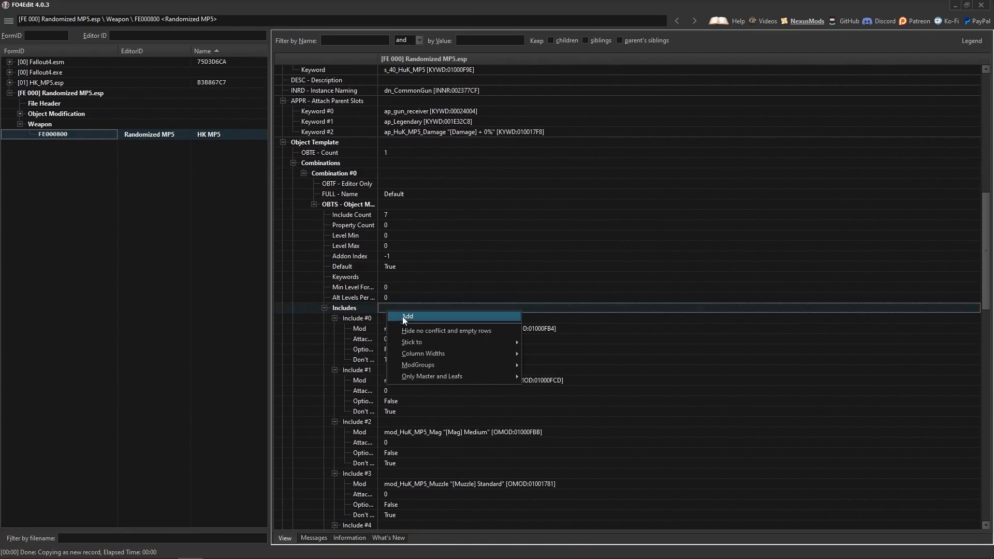
{"action": "left_click", "coordinate": [403, 315]}
{"action": "double_click", "coordinate": [404, 379]}
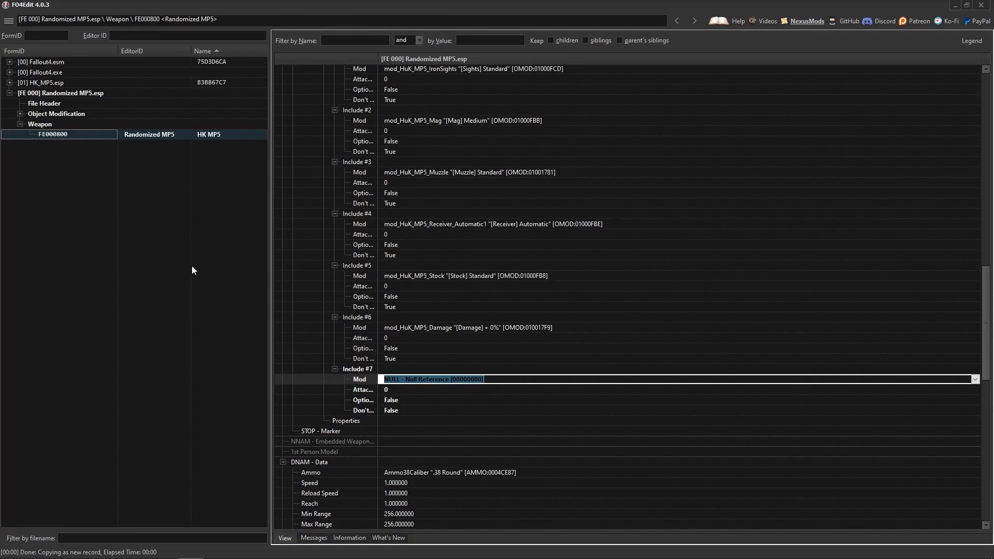
{"action": "left_click", "coordinate": [187, 341]}
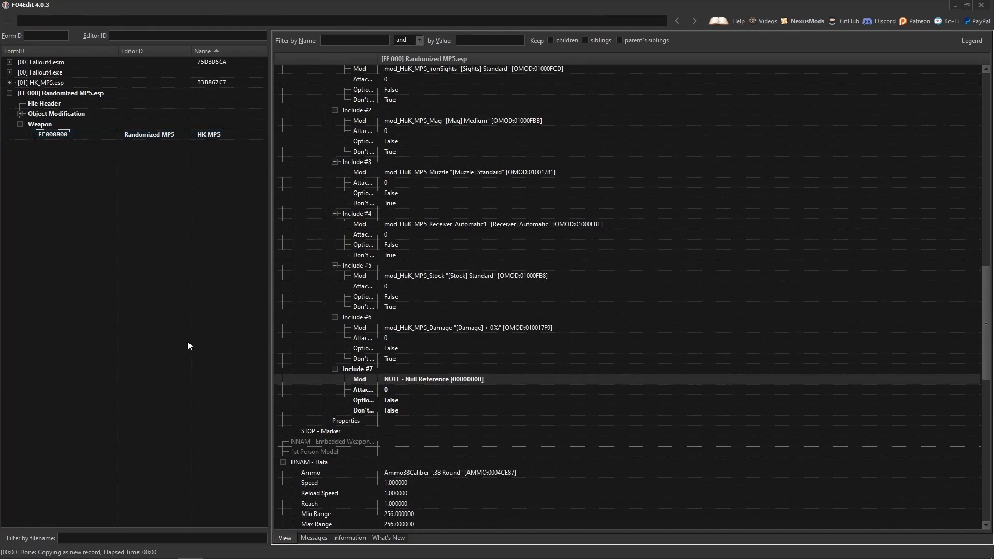
Remove the null-reference Include #7 from the Randomized MP5 weapon's object template
{"action": "left_click", "coordinate": [392, 411]}
{"action": "right_click", "coordinate": [397, 379]}
{"action": "left_click", "coordinate": [390, 370]}
{"action": "right_click", "coordinate": [390, 372]}
{"action": "left_click", "coordinate": [416, 374]}
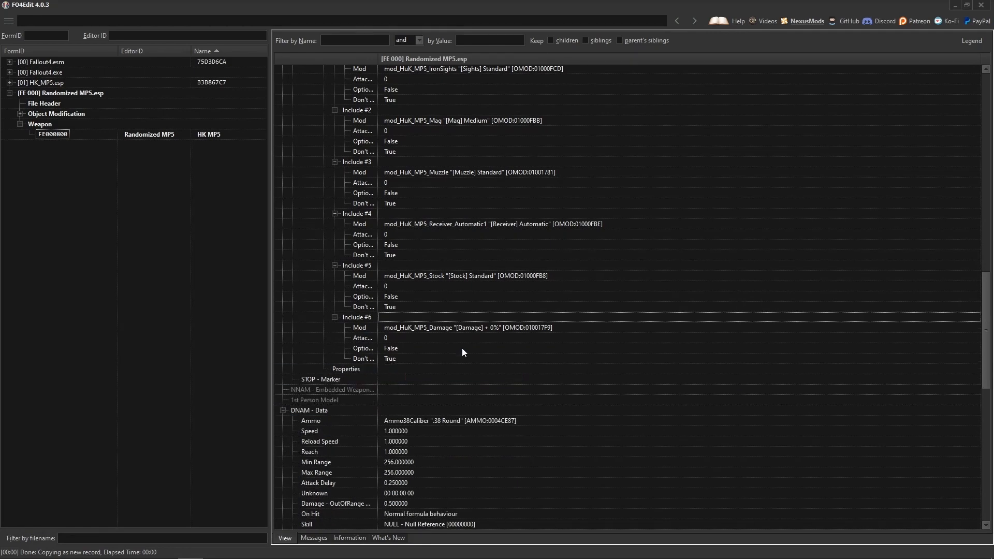
{"action": "scroll", "coordinate": [368, 313], "scroll_direction": "up", "scroll_amount": 15}
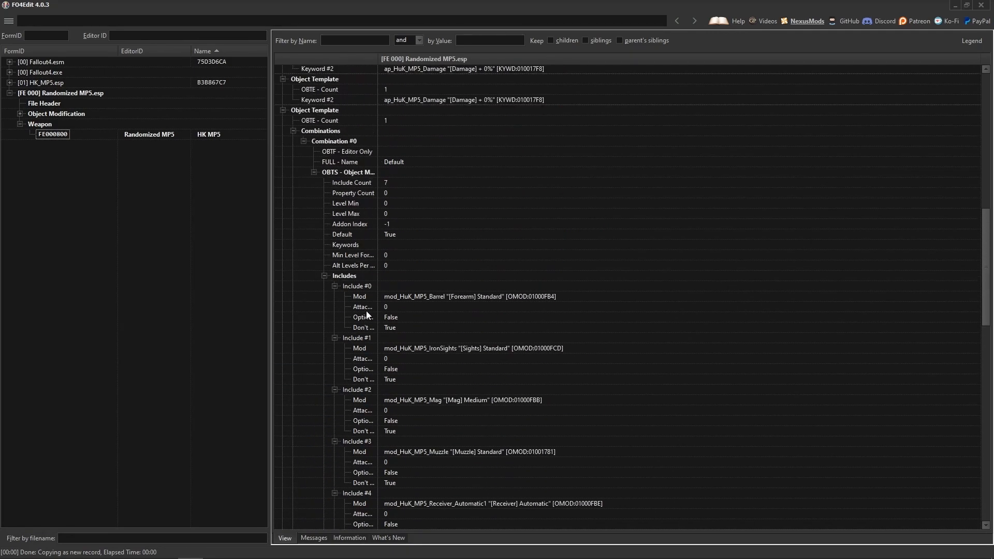
Look through the plugin's Object Modification records by attachment category, checking damage, magazine, muzzle and lower rail entries
{"action": "left_click", "coordinate": [20, 124]}
{"action": "left_click", "coordinate": [19, 113]}
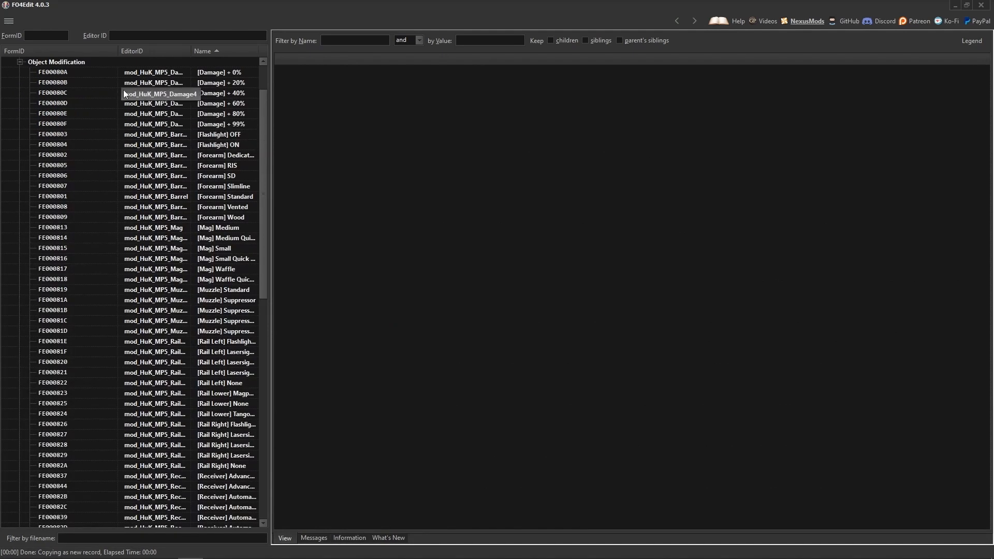
{"action": "left_click", "coordinate": [73, 61]}
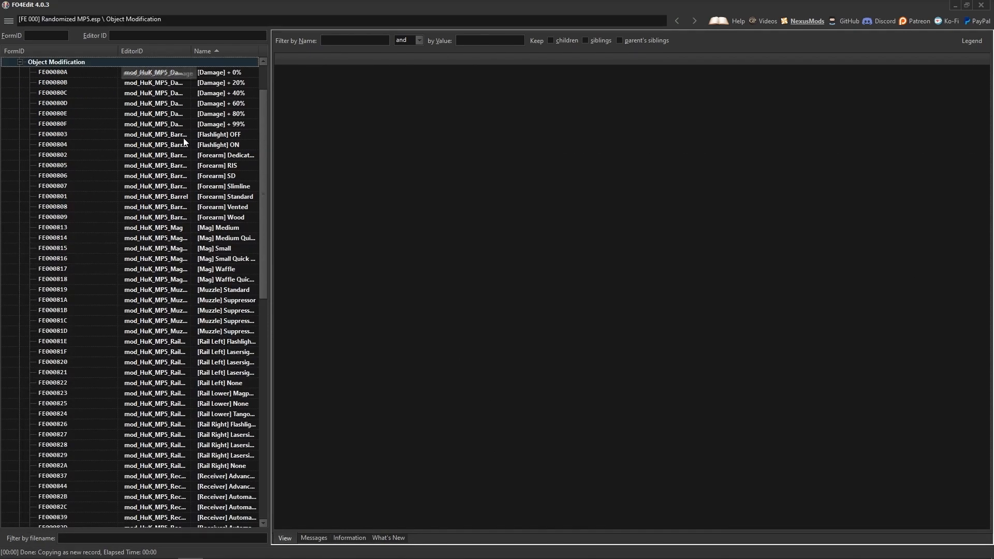
{"action": "scroll", "coordinate": [129, 260], "scroll_direction": "down", "scroll_amount": 7}
{"action": "scroll", "coordinate": [130, 260], "scroll_direction": "down", "scroll_amount": 1}
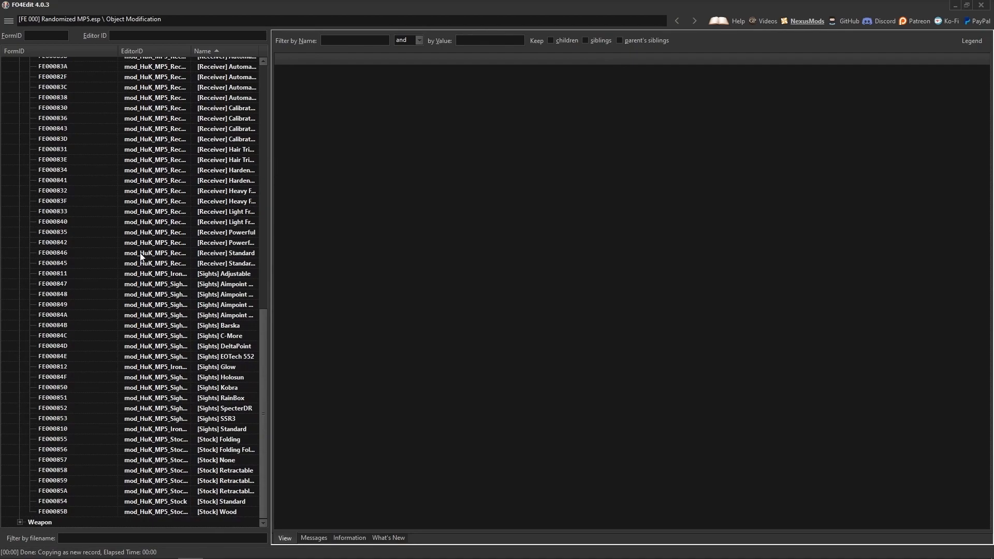
{"action": "scroll", "coordinate": [178, 375], "scroll_direction": "up", "scroll_amount": 10}
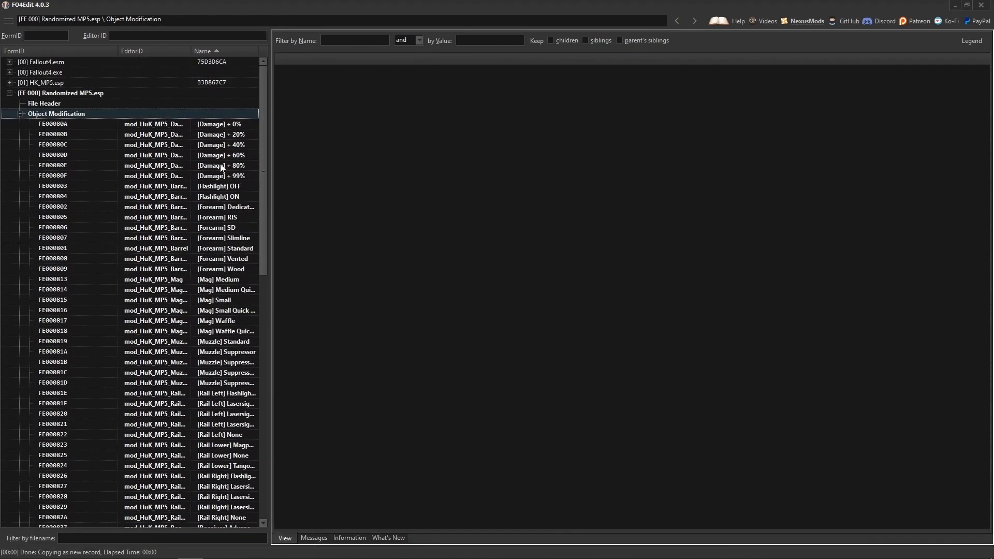
{"action": "left_click", "coordinate": [210, 146]}
{"action": "left_click", "coordinate": [207, 215]}
{"action": "left_click", "coordinate": [198, 309]}
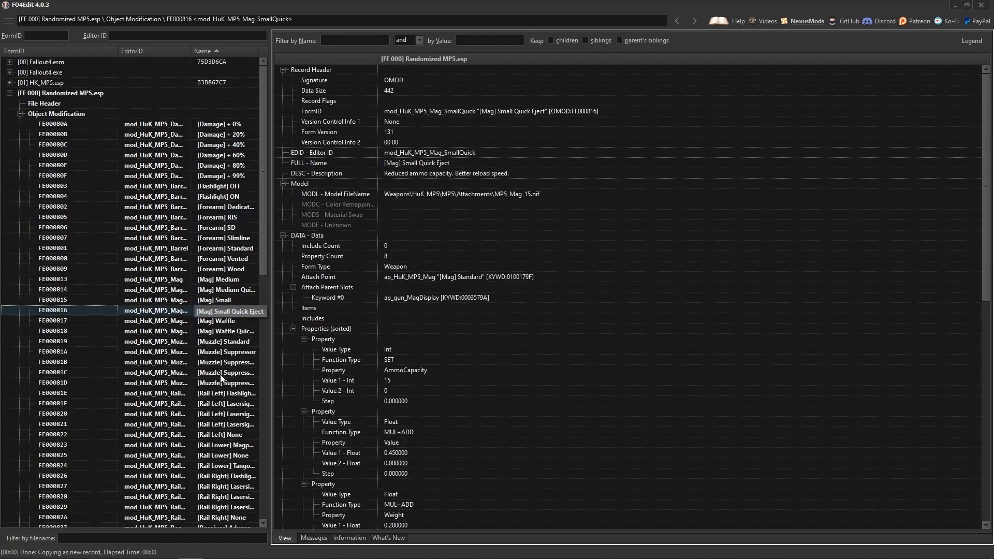
{"action": "left_click", "coordinate": [217, 383]}
{"action": "left_click", "coordinate": [209, 465]}
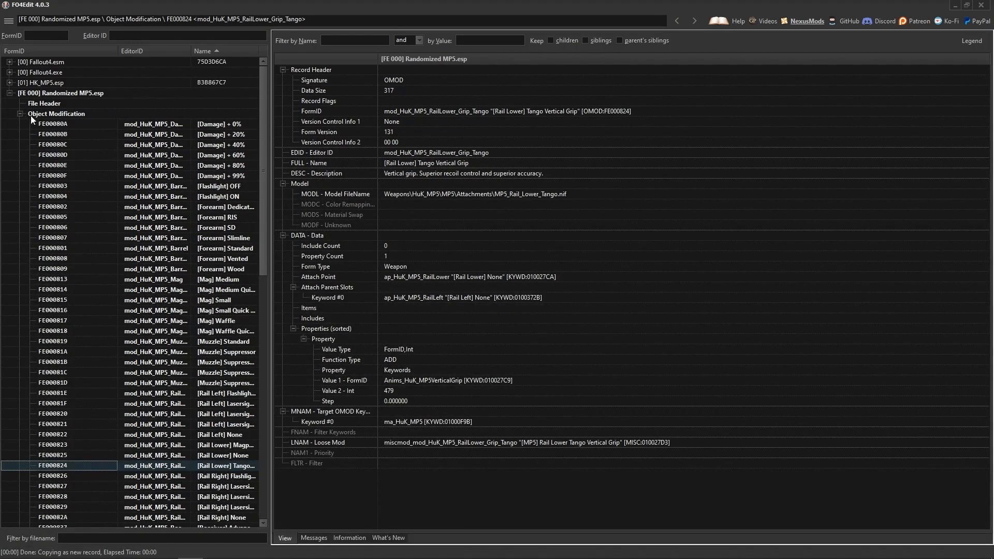
Add a new blank Object Modification record to Randomized MP5.esp with the suggested FormID and open it
{"action": "right_click", "coordinate": [176, 113]}
{"action": "mouse_move", "coordinate": [265, 222]}
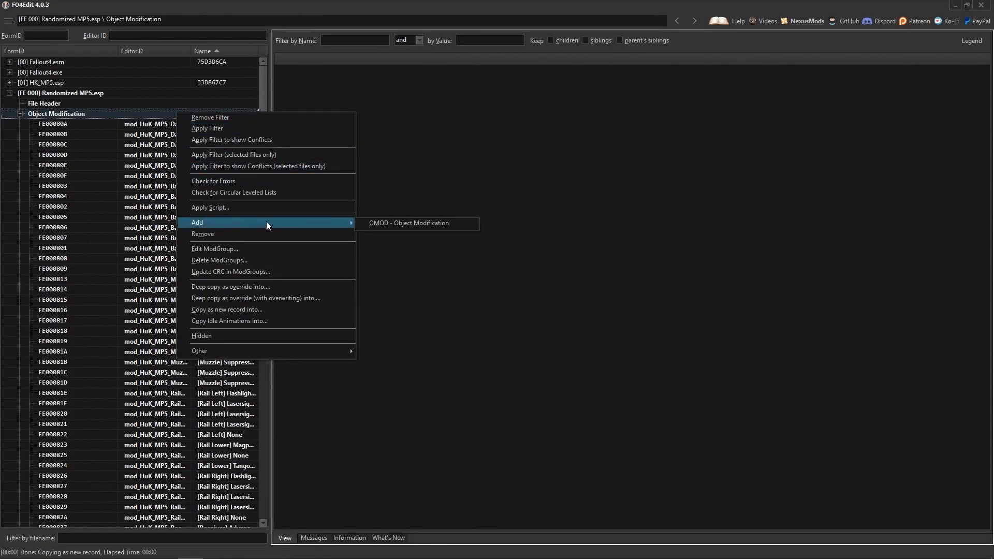
{"action": "left_click", "coordinate": [411, 222]}
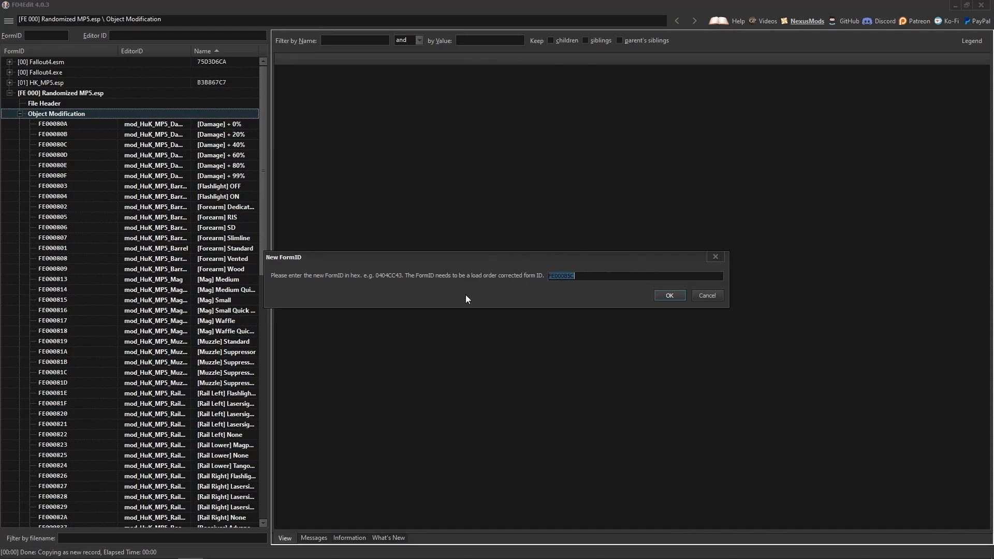
{"action": "left_click", "coordinate": [671, 294]}
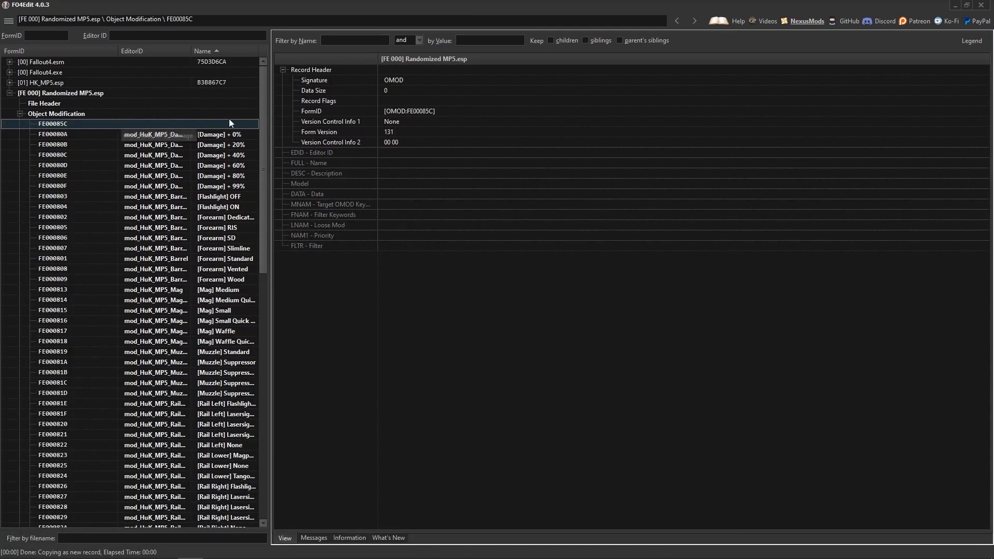
{"action": "right_click", "coordinate": [183, 114]}
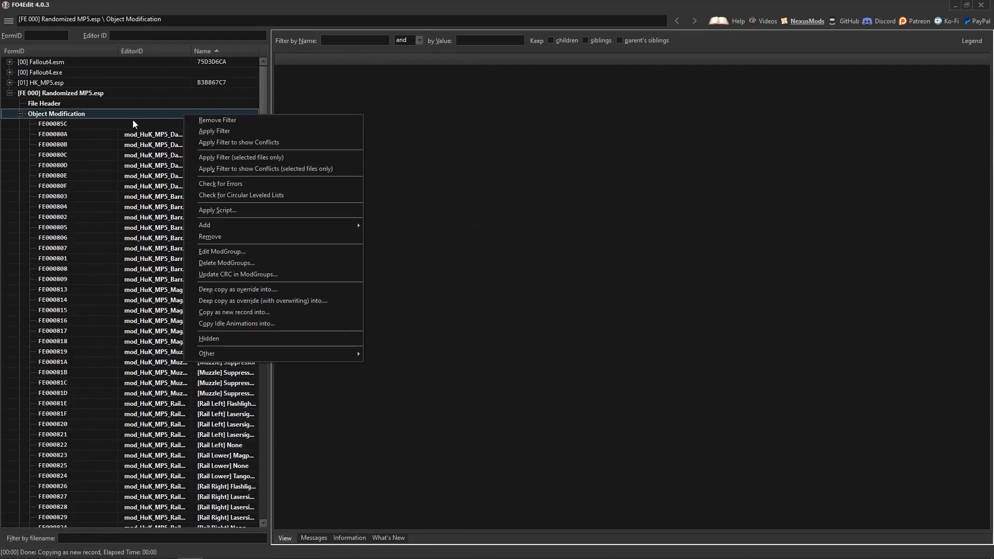
{"action": "left_click", "coordinate": [176, 124]}
{"action": "left_click", "coordinate": [176, 125]}
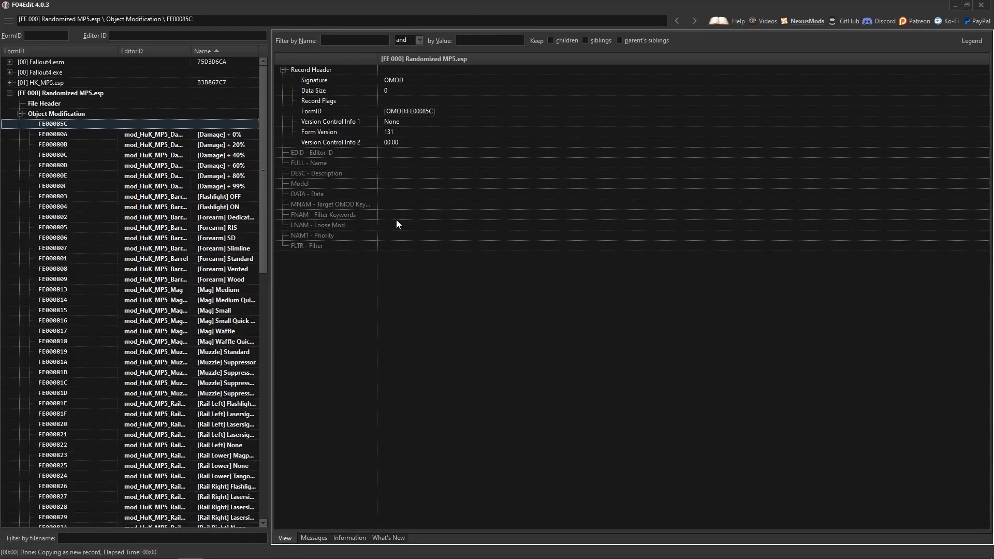
Add nine more blank Object Modification records to Randomized MP5.esp, accepting the suggested FormID for each
{"action": "right_click", "coordinate": [185, 113]}
{"action": "mouse_move", "coordinate": [301, 224]}
{"action": "left_click", "coordinate": [408, 225]}
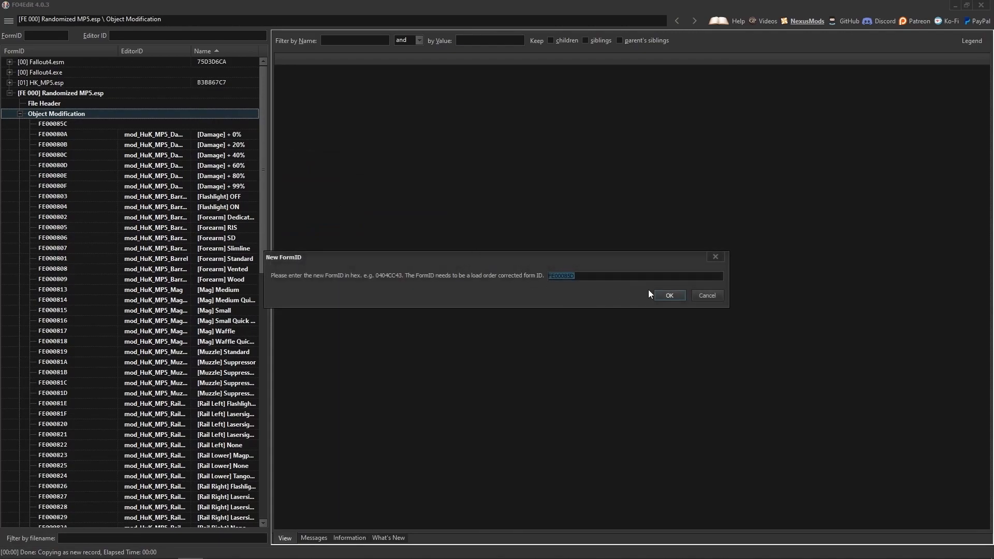
{"action": "left_click", "coordinate": [669, 295]}
{"action": "right_click", "coordinate": [185, 113]}
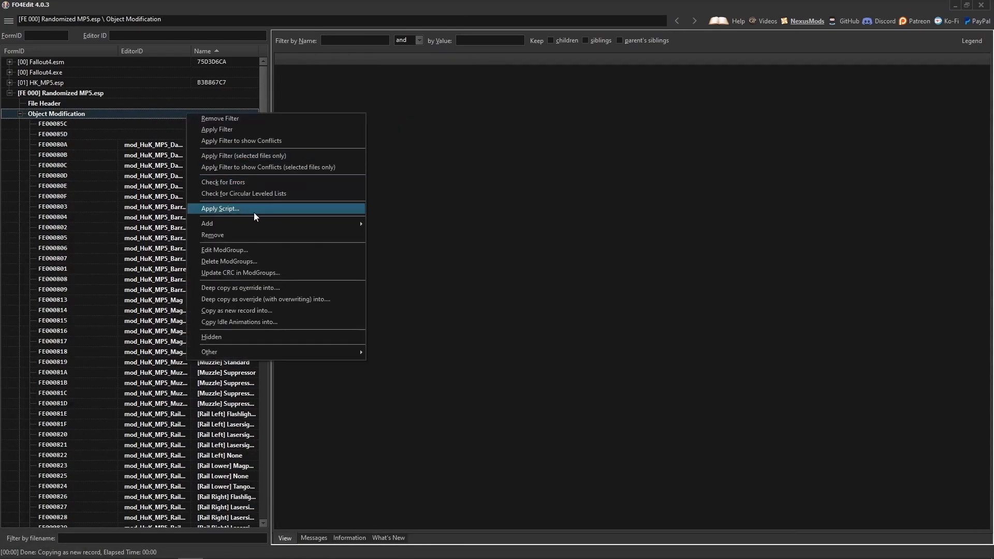
{"action": "mouse_move", "coordinate": [327, 221]}
{"action": "left_click", "coordinate": [398, 222]}
{"action": "left_click", "coordinate": [669, 295]}
{"action": "right_click", "coordinate": [184, 114]}
{"action": "left_click", "coordinate": [409, 226]}
{"action": "left_click", "coordinate": [669, 295]}
{"action": "right_click", "coordinate": [170, 115]}
{"action": "left_click", "coordinate": [399, 226]}
{"action": "left_click", "coordinate": [669, 295]}
{"action": "right_click", "coordinate": [182, 117]}
{"action": "left_click", "coordinate": [378, 227]}
{"action": "left_click", "coordinate": [669, 295]}
{"action": "right_click", "coordinate": [187, 116]}
{"action": "left_click", "coordinate": [399, 227]}
{"action": "left_click", "coordinate": [673, 296]}
{"action": "right_click", "coordinate": [173, 118]}
{"action": "left_click", "coordinate": [399, 228]}
{"action": "left_click", "coordinate": [669, 295]}
{"action": "right_click", "coordinate": [191, 113]}
{"action": "left_click", "coordinate": [399, 223]}
{"action": "left_click", "coordinate": [668, 295]}
{"action": "right_click", "coordinate": [195, 113]}
{"action": "left_click", "coordinate": [399, 225]}
{"action": "left_click", "coordinate": [669, 295]}
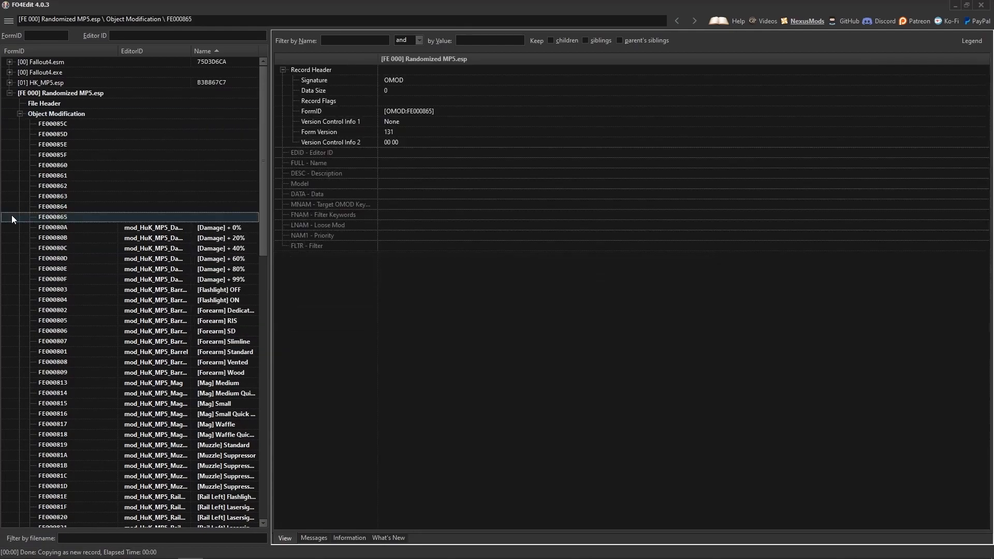
Select the ten blank Object Modification records FE00085C through FE000865 and compare them side by side
{"action": "left_click", "coordinate": [133, 125]}
{"action": "left_click", "coordinate": [135, 213], "text": "shift"}
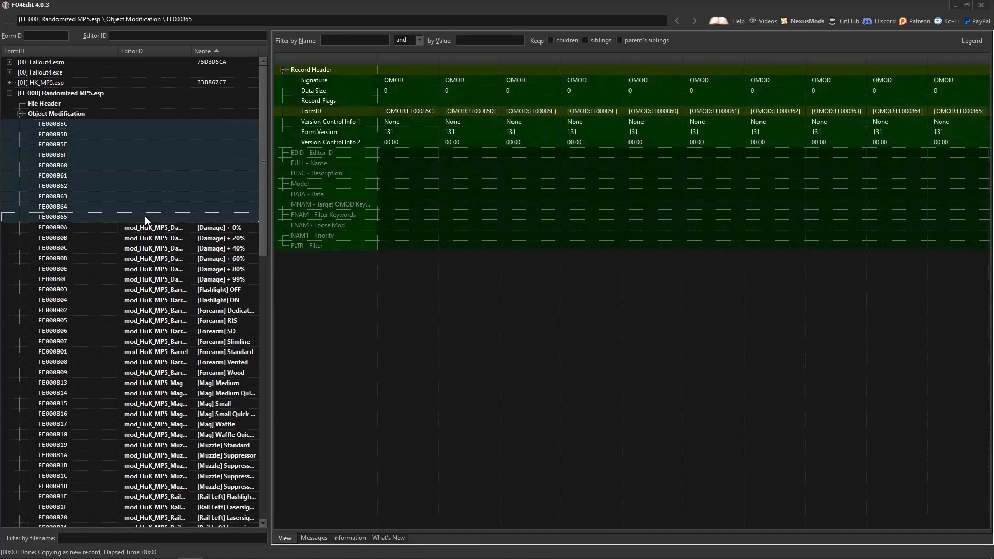
{"action": "right_click", "coordinate": [164, 164]}
{"action": "left_click", "coordinate": [214, 169]}
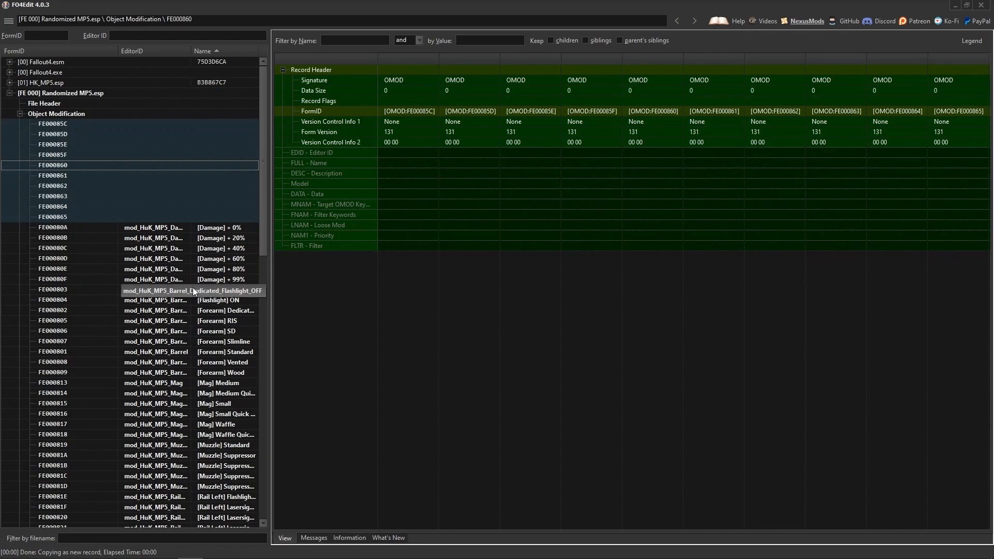
{"action": "scroll", "coordinate": [174, 310], "scroll_direction": "down", "scroll_amount": 14}
{"action": "scroll", "coordinate": [174, 306], "scroll_direction": "up", "scroll_amount": 10}
{"action": "scroll", "coordinate": [176, 295], "scroll_direction": "up", "scroll_amount": 4}
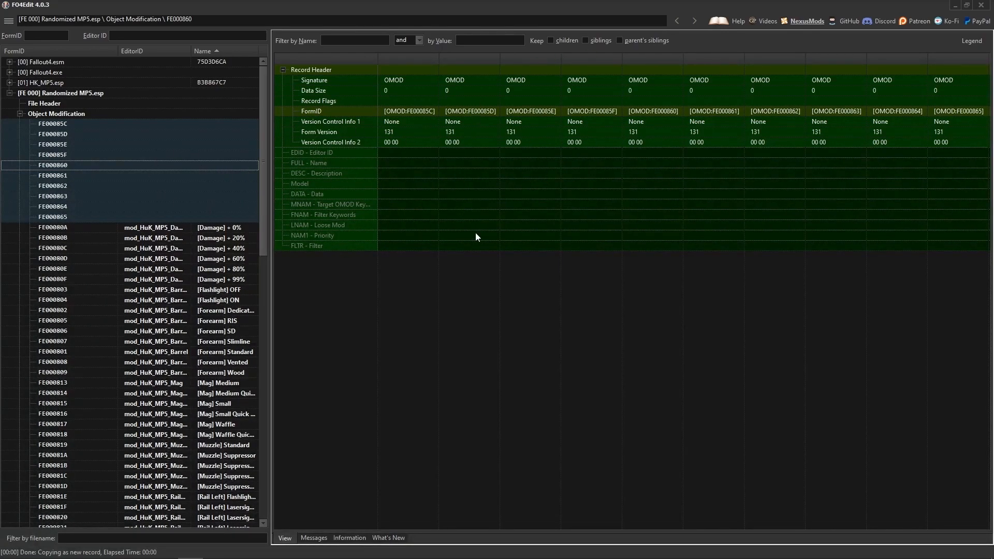
{"action": "left_click", "coordinate": [170, 122]}
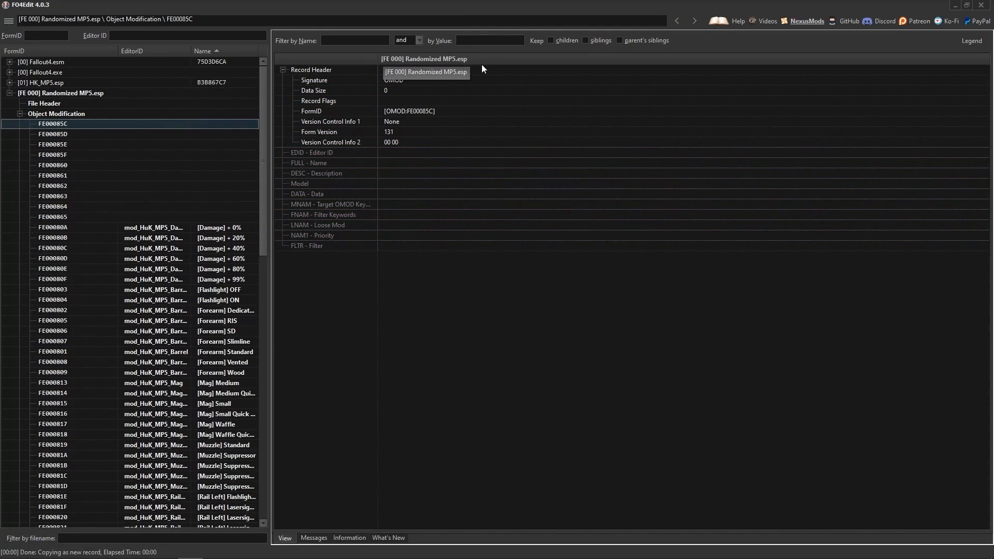
{"action": "left_click", "coordinate": [185, 217], "text": "shift"}
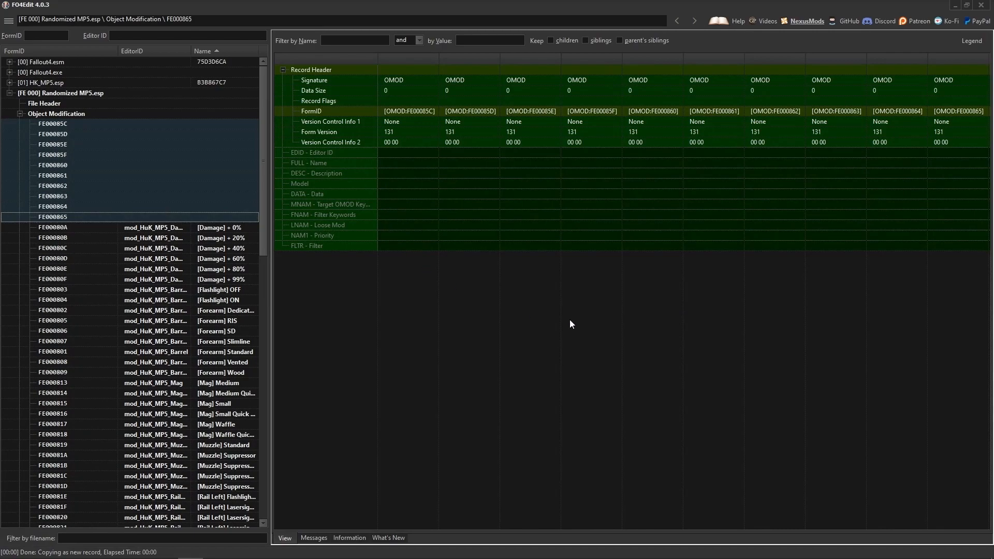
{"action": "right_click", "coordinate": [160, 165]}
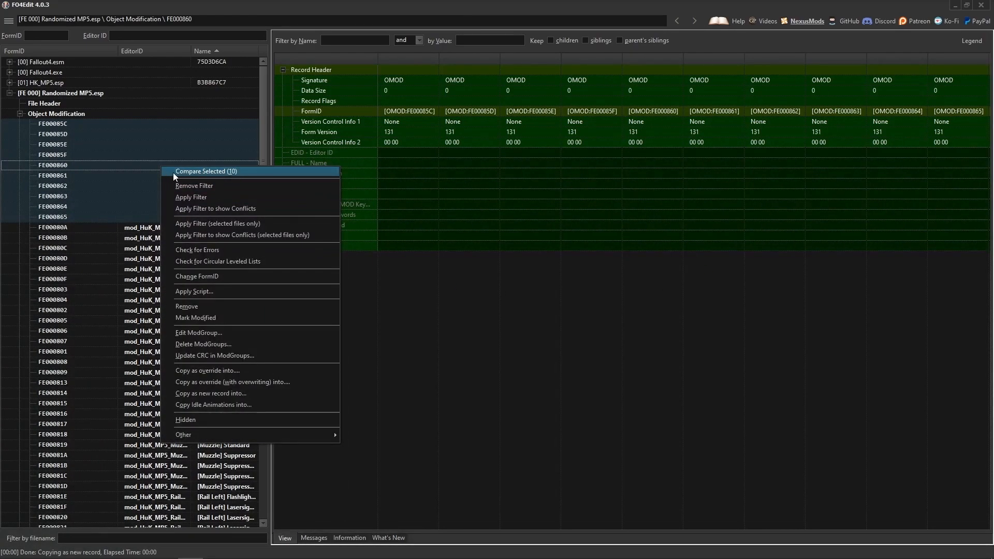
{"action": "left_click", "coordinate": [213, 171]}
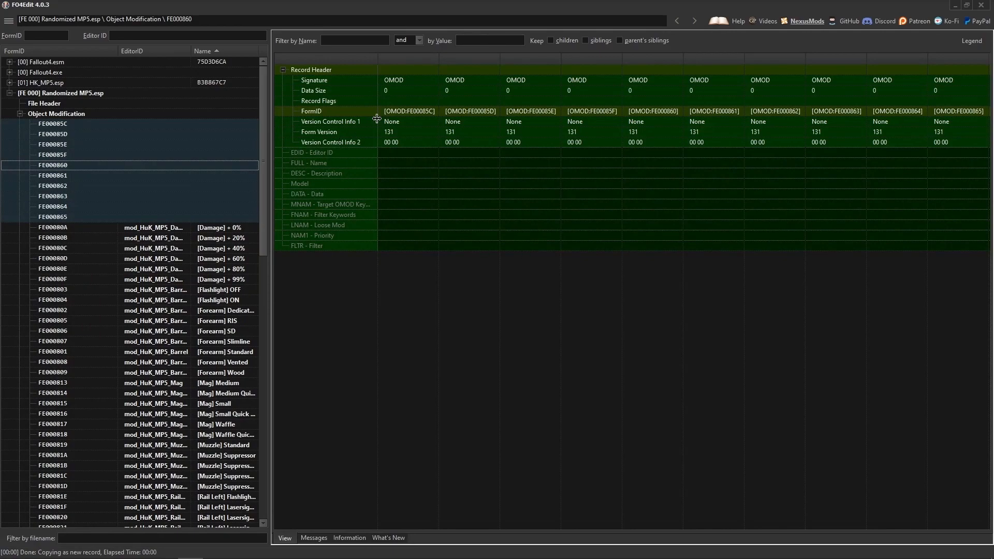
Set the Mod Collection record flag on FE00085C and copy it to the other nine compared records
{"action": "right_click", "coordinate": [399, 101]}
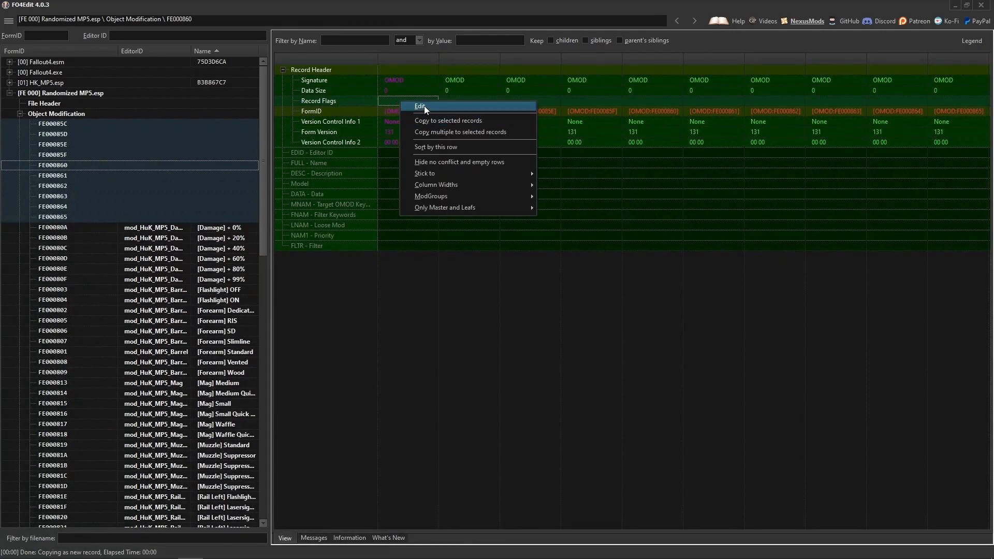
{"action": "left_click", "coordinate": [424, 105]}
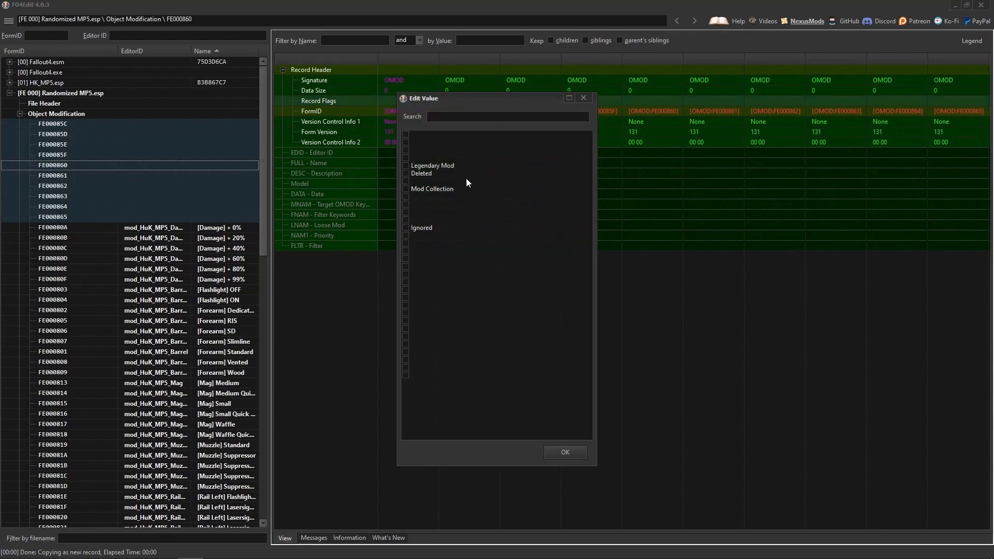
{"action": "left_click", "coordinate": [405, 189]}
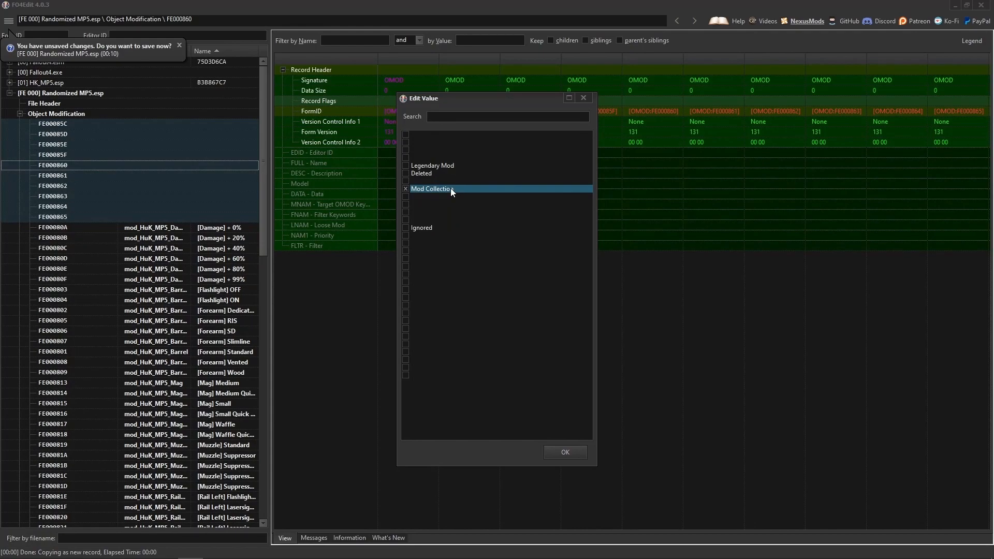
{"action": "left_click", "coordinate": [566, 453]}
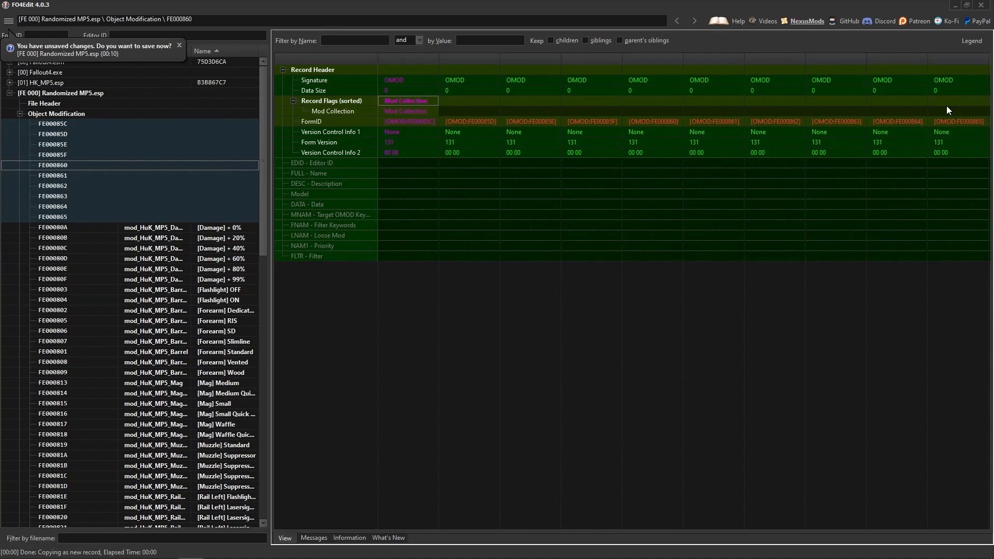
{"action": "right_click", "coordinate": [406, 100]}
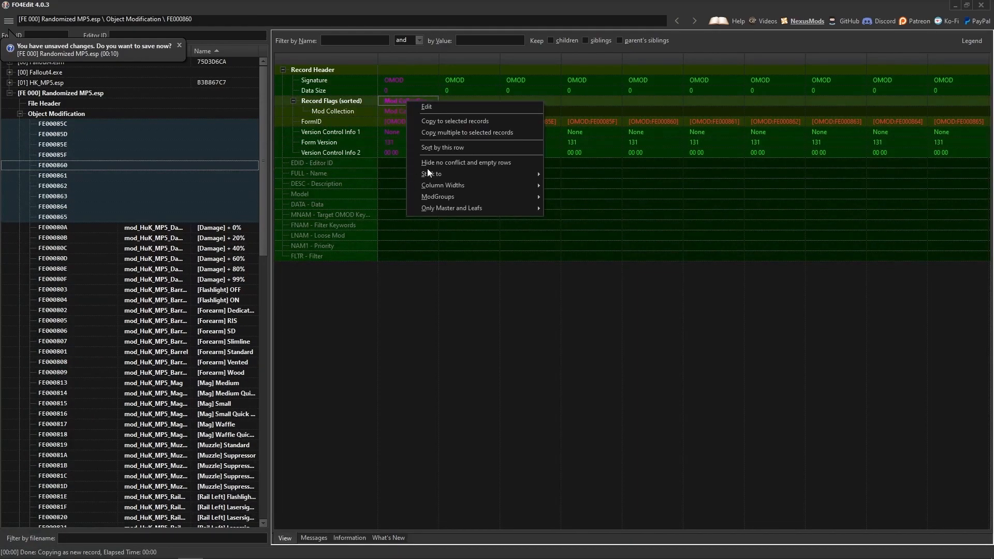
{"action": "left_click", "coordinate": [461, 121]}
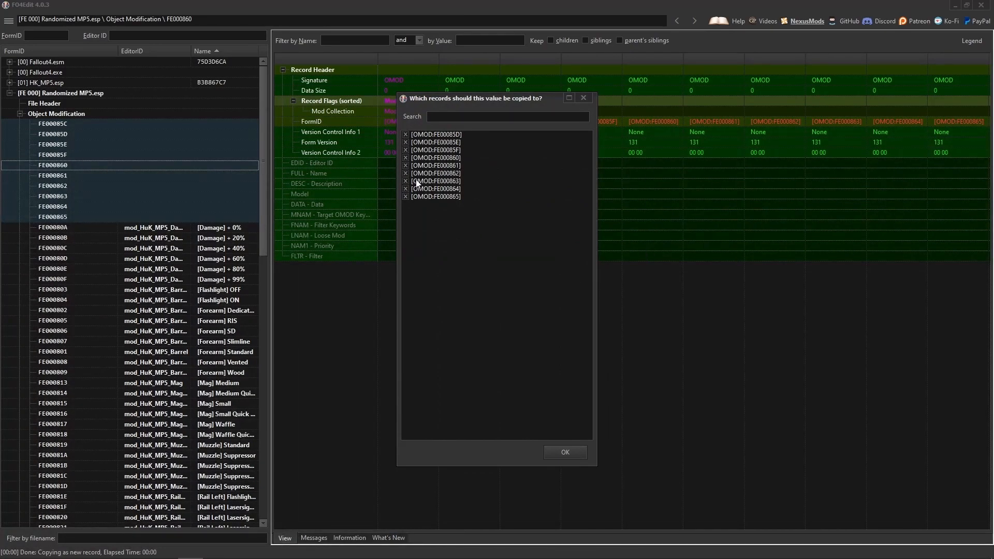
{"action": "left_click", "coordinate": [562, 452]}
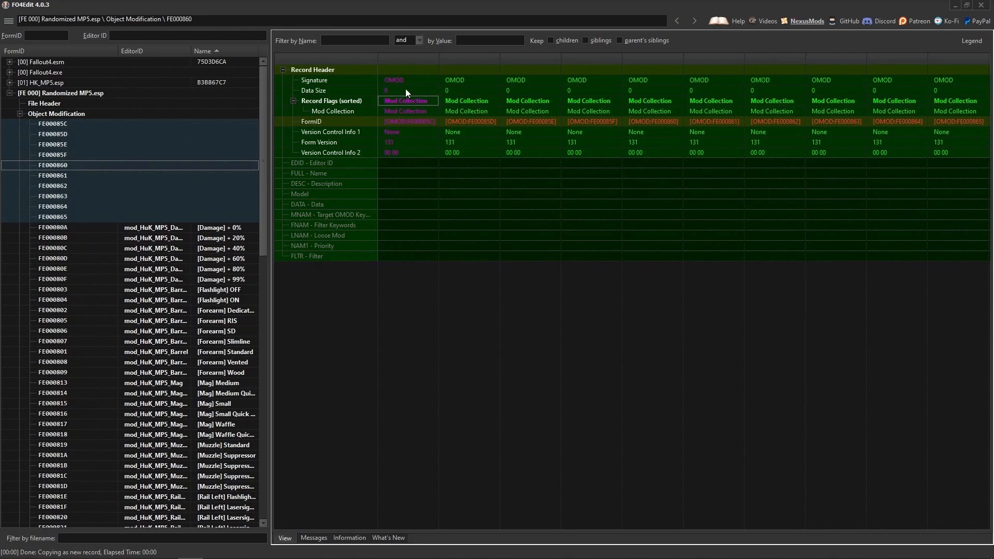
Add an empty Editor ID field to record FE00085C and copy it to the other nine compared records
{"action": "right_click", "coordinate": [393, 166]}
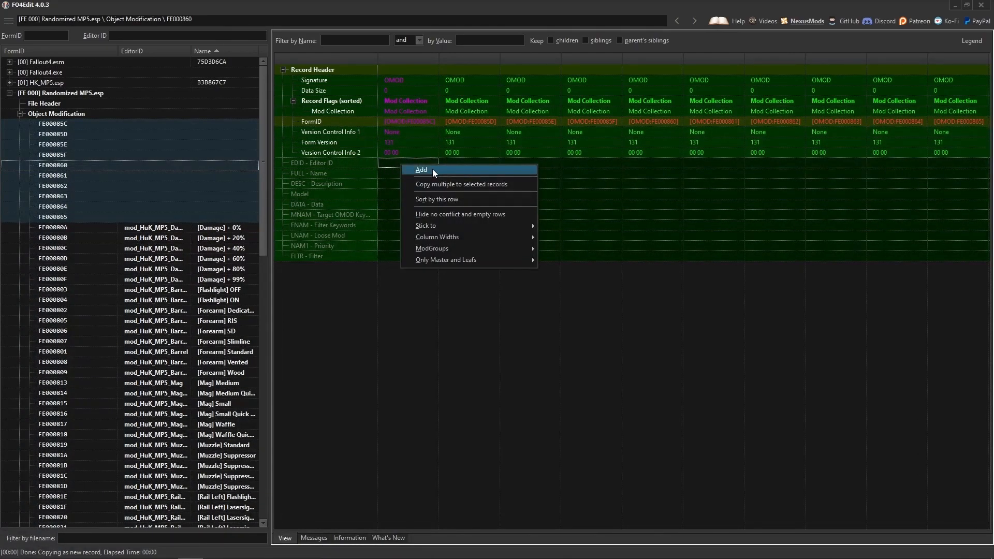
{"action": "left_click", "coordinate": [430, 168]}
{"action": "right_click", "coordinate": [407, 163]}
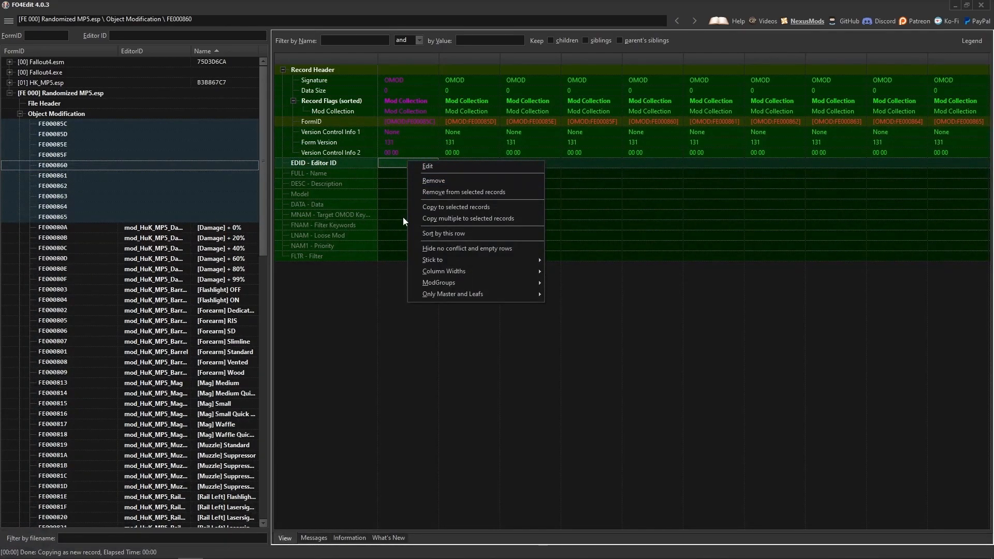
{"action": "left_click", "coordinate": [362, 286]}
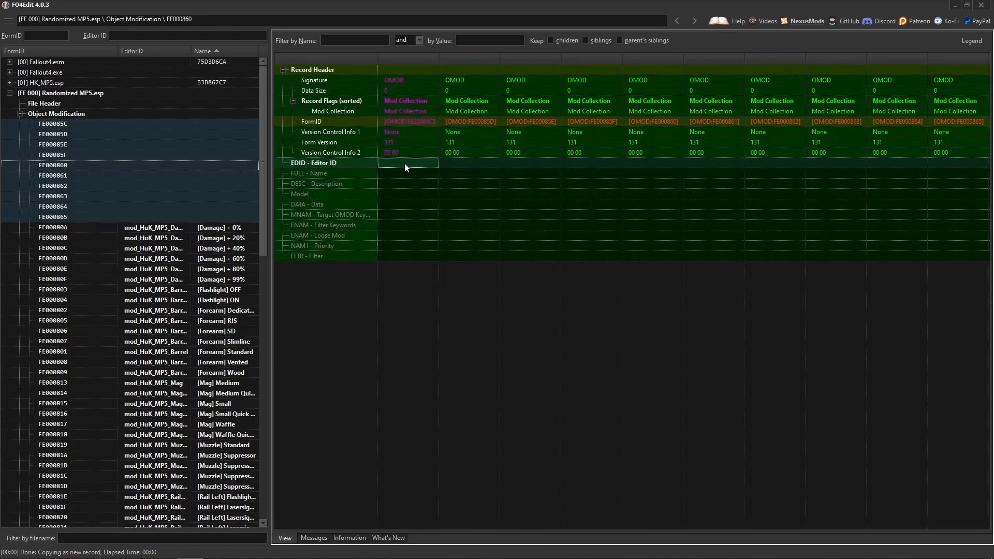
{"action": "right_click", "coordinate": [405, 163]}
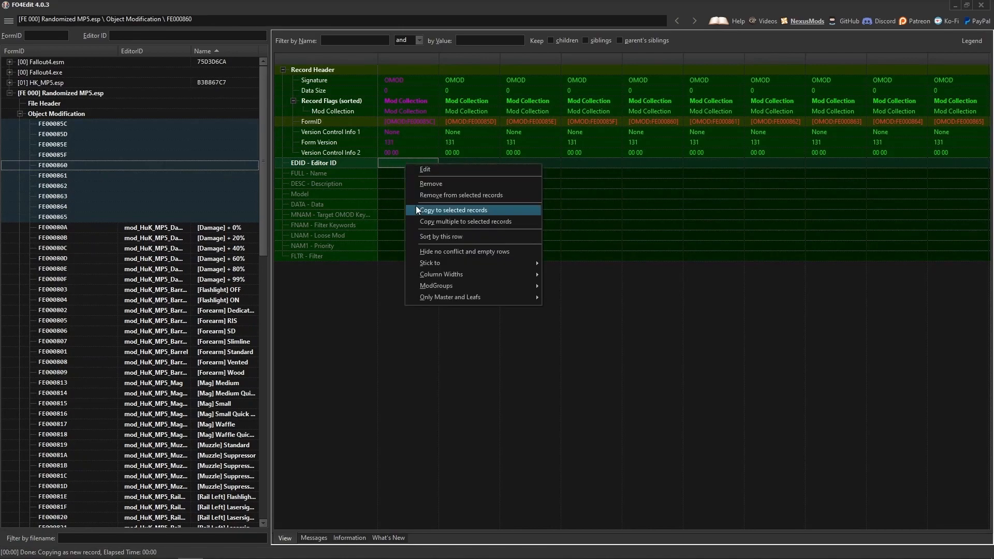
{"action": "left_click", "coordinate": [455, 210]}
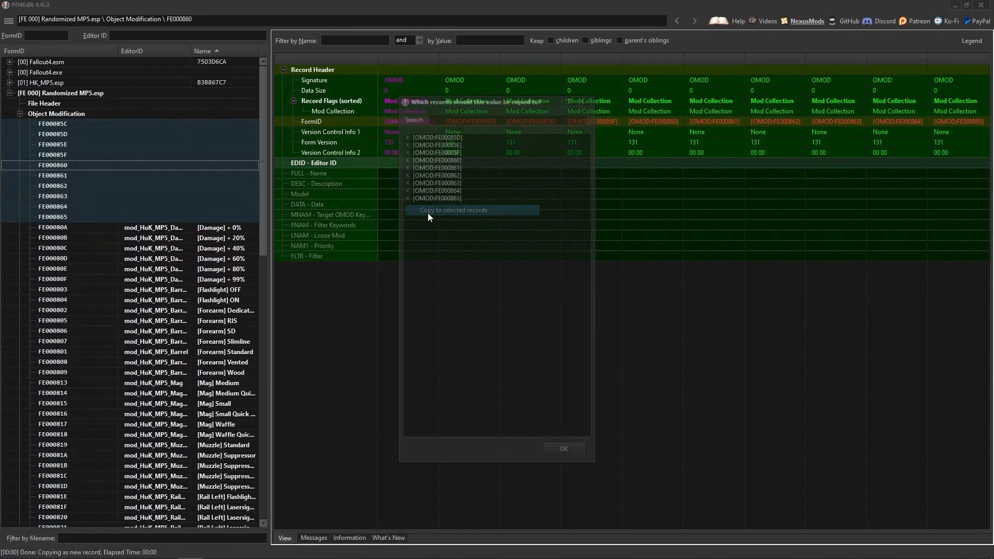
{"action": "left_click", "coordinate": [565, 453]}
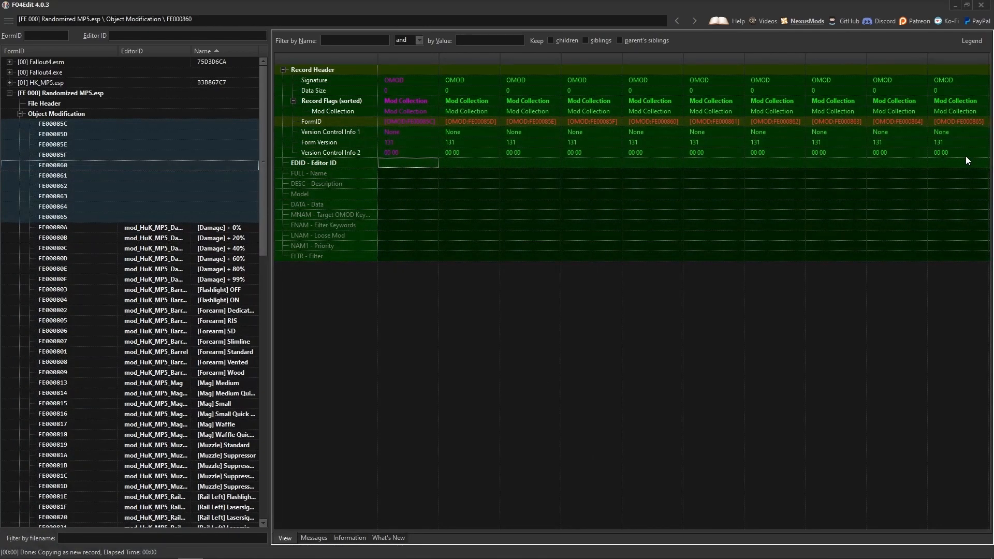
Set the Editor ID of record FE00085C to "modcol Forearm"
{"action": "right_click", "coordinate": [406, 163]}
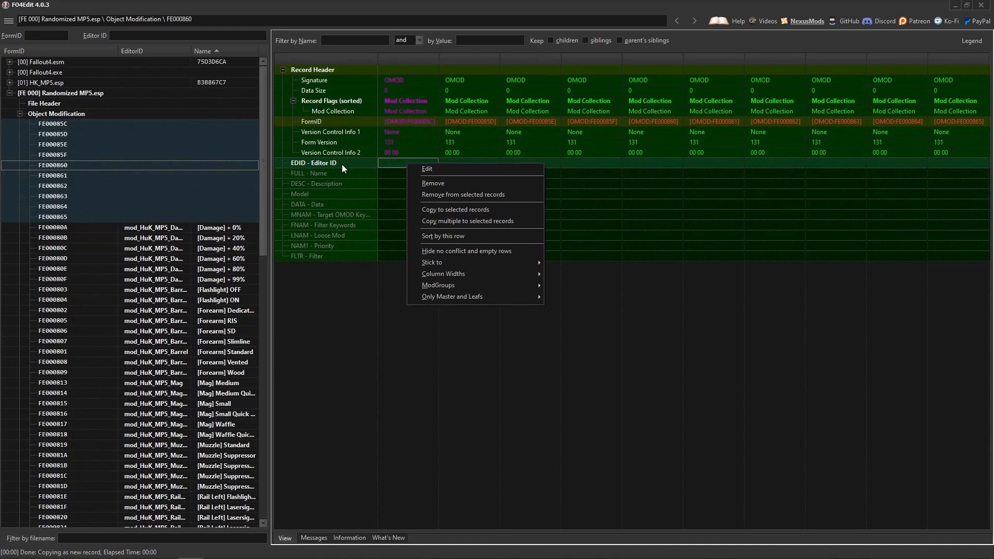
{"action": "left_click", "coordinate": [401, 163]}
{"action": "right_click", "coordinate": [401, 164]}
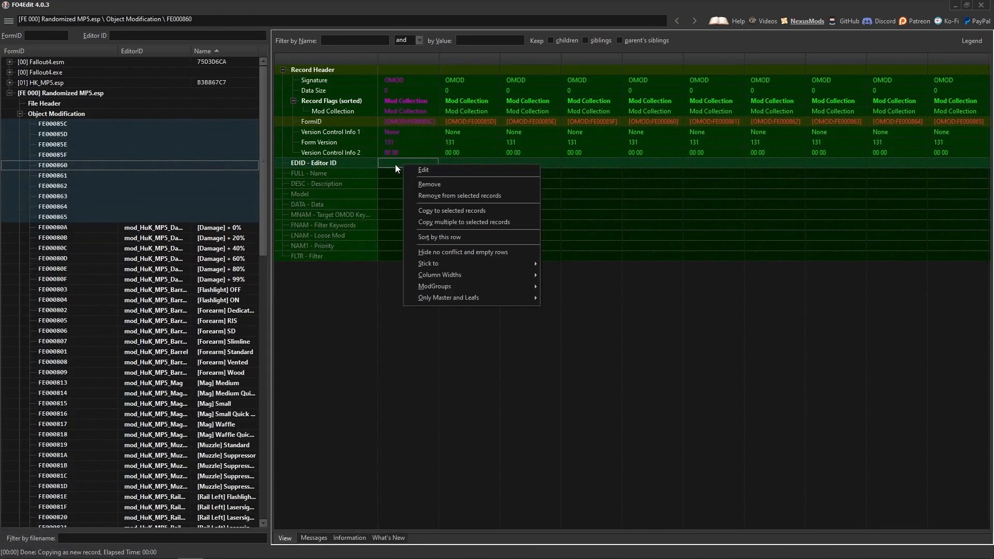
{"action": "left_click", "coordinate": [423, 169]}
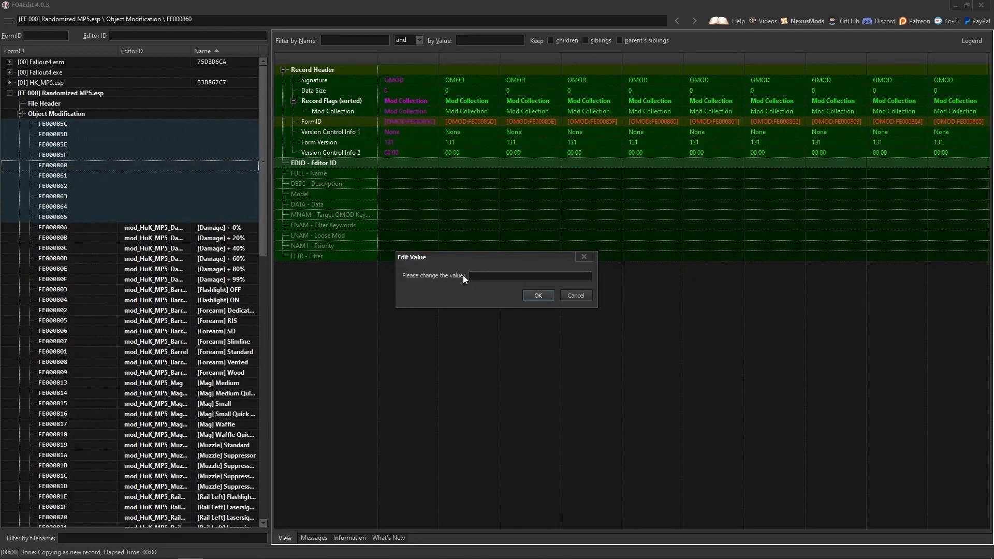
{"action": "type", "text": "modcol M"}
{"action": "key", "text": "BackSpace"}
{"action": "key", "text": "BackSpace"}
{"action": "type", "text": "Foramr"}
{"action": "key", "text": "Left"}
{"action": "key", "text": "Left"}
{"action": "key", "text": "Left"}
{"action": "type", "text": "e"}
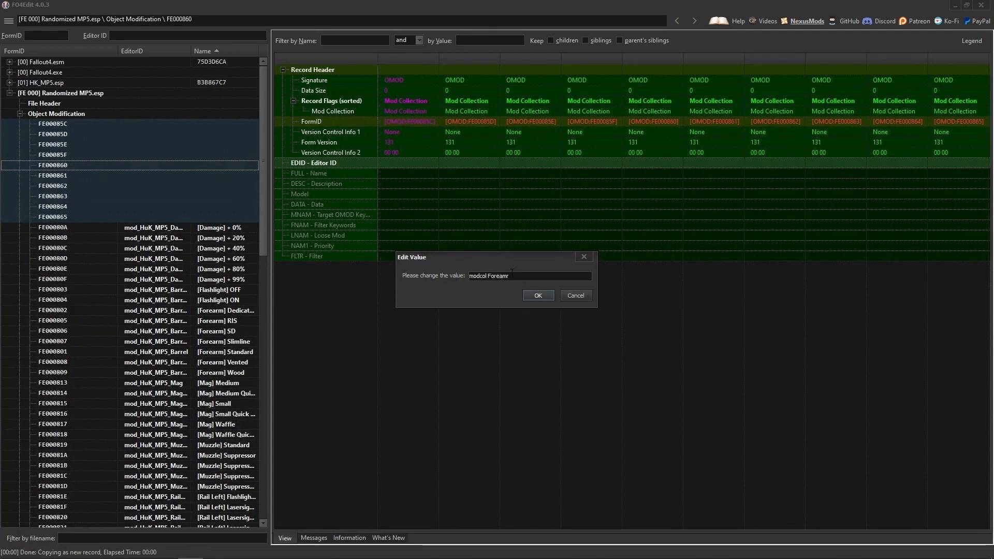
{"action": "left_click_drag", "start_coordinate": [509, 275], "coordinate": [507, 275]}
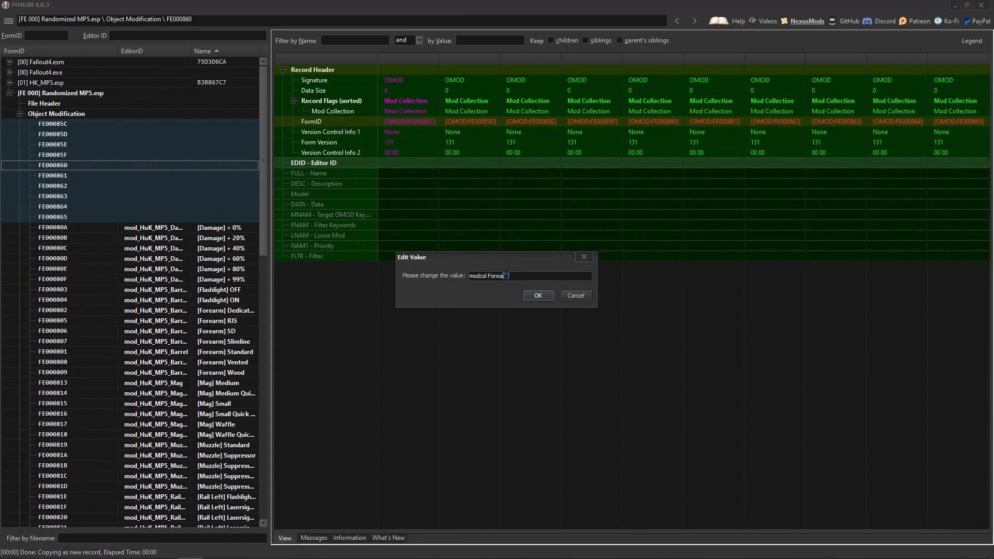
{"action": "type", "text": "rm"}
{"action": "left_click", "coordinate": [539, 294]}
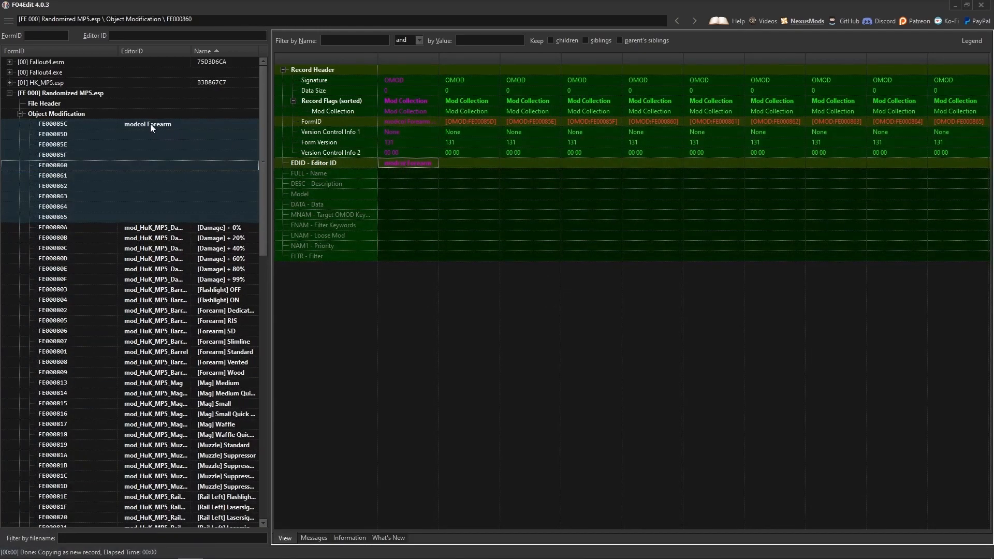
In the Randomized MP5 weapon record's object template, set the Include #0 mod to modcol Forearm [OMOD:FE00085C]
{"action": "left_click", "coordinate": [149, 125]}
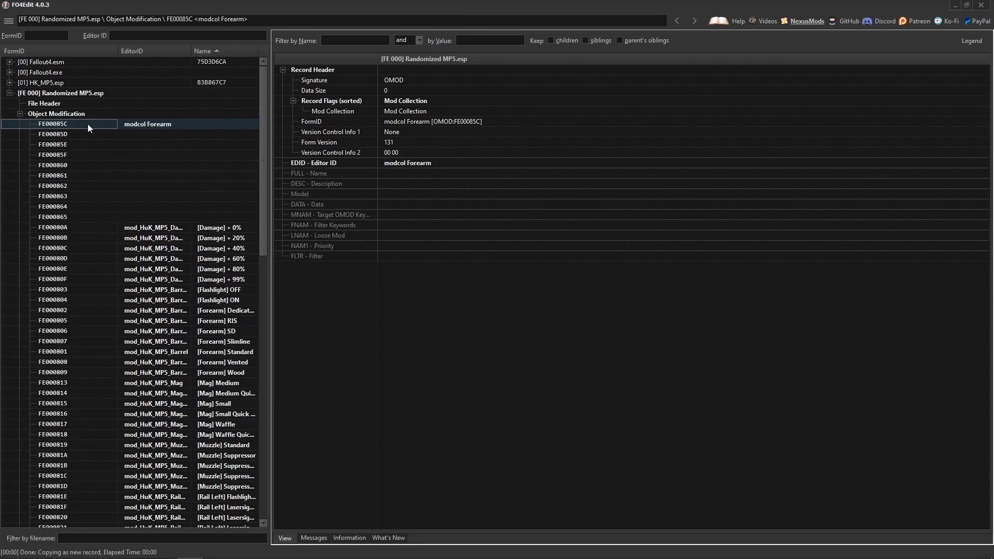
{"action": "left_click", "coordinate": [19, 114]}
{"action": "left_click", "coordinate": [20, 124]}
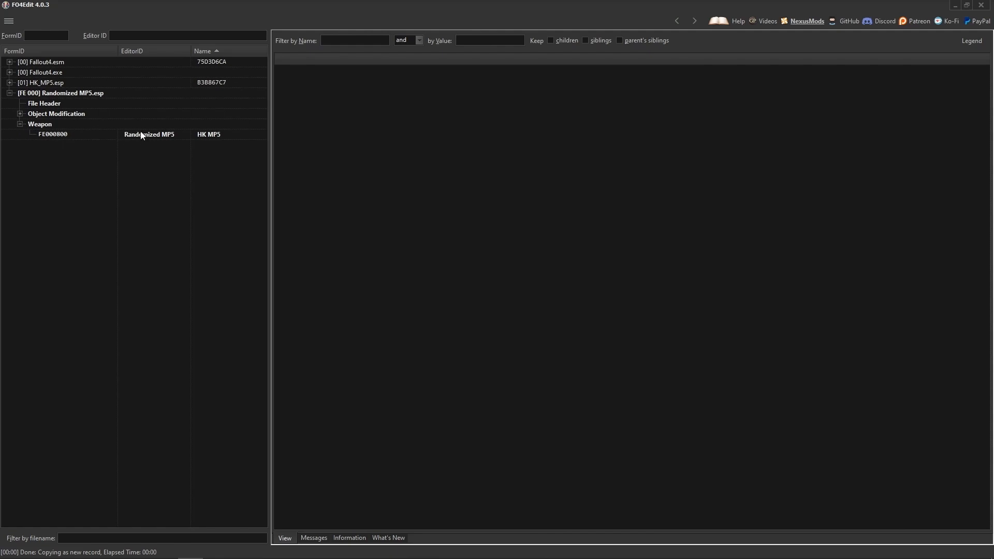
{"action": "left_click", "coordinate": [143, 135]}
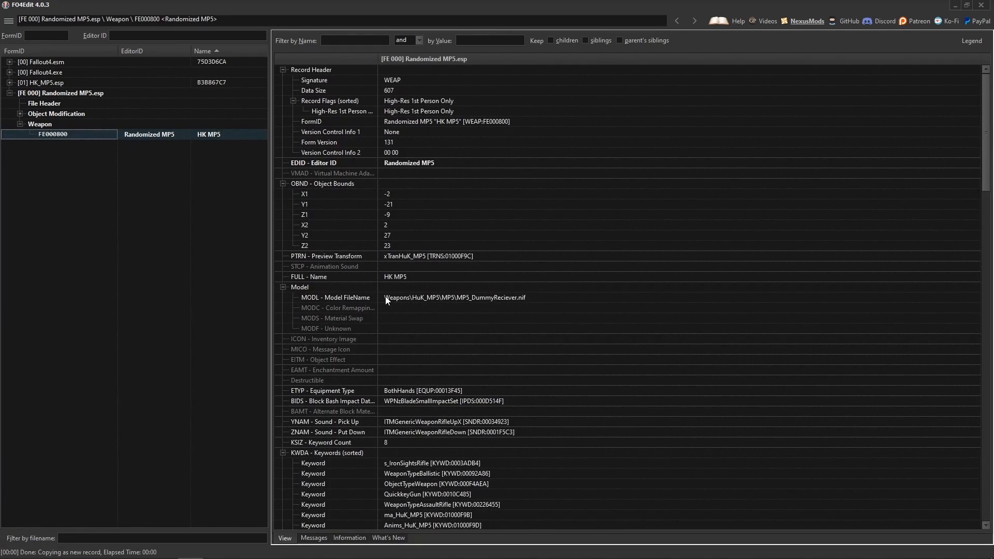
{"action": "scroll", "coordinate": [413, 334], "scroll_direction": "down", "scroll_amount": 1}
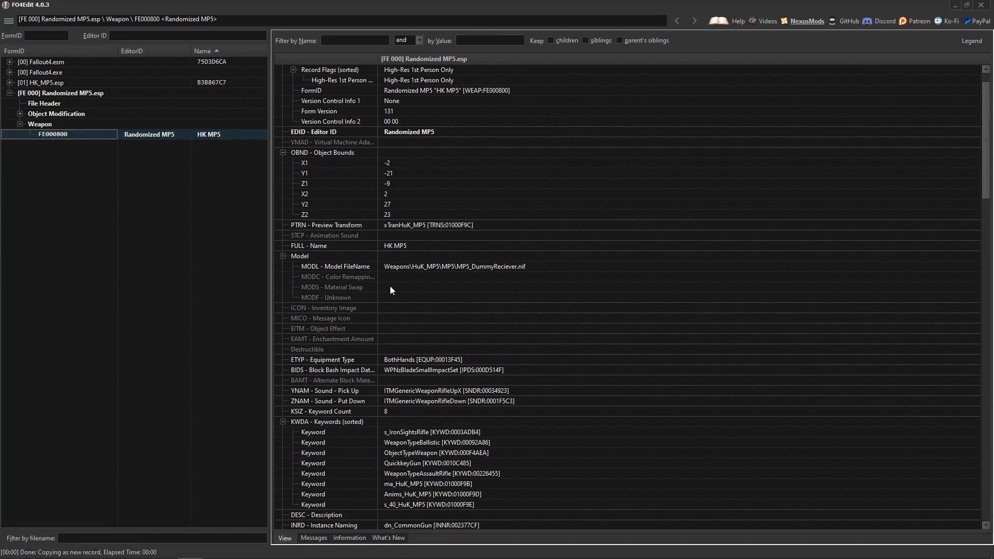
{"action": "scroll", "coordinate": [391, 288], "scroll_direction": "down", "scroll_amount": 14}
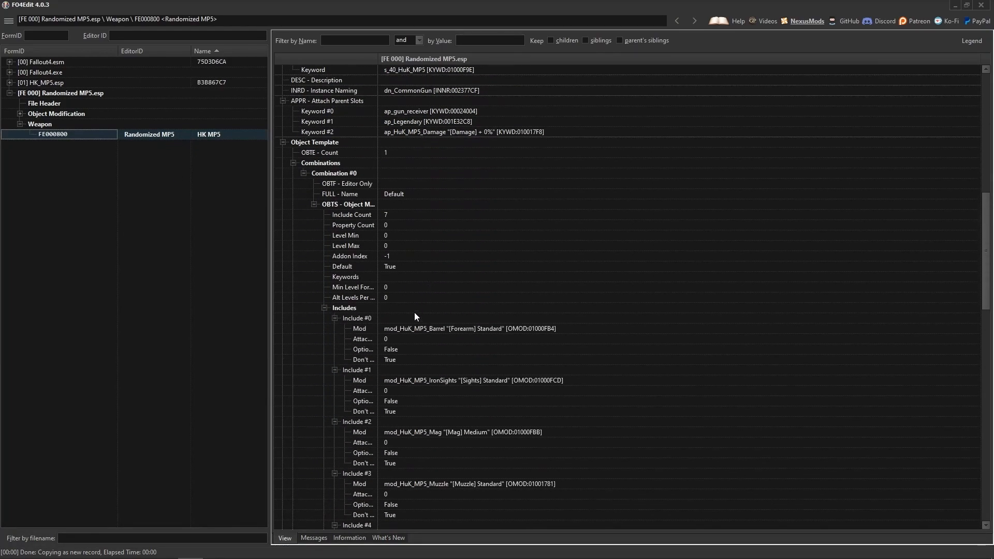
{"action": "double_click", "coordinate": [455, 327]}
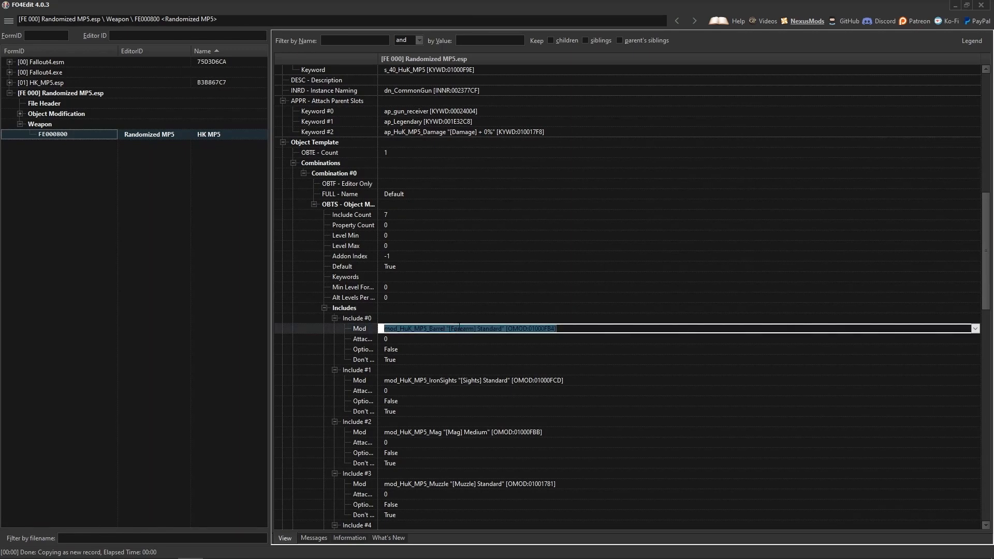
{"action": "type", "text": "modco"}
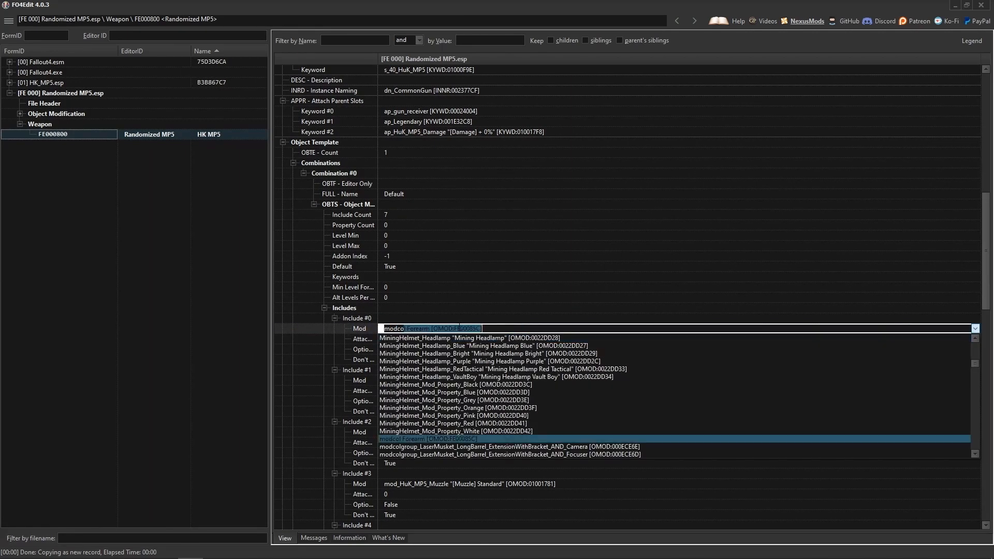
{"action": "type", "text": "l fore"}
{"action": "left_click", "coordinate": [415, 438]}
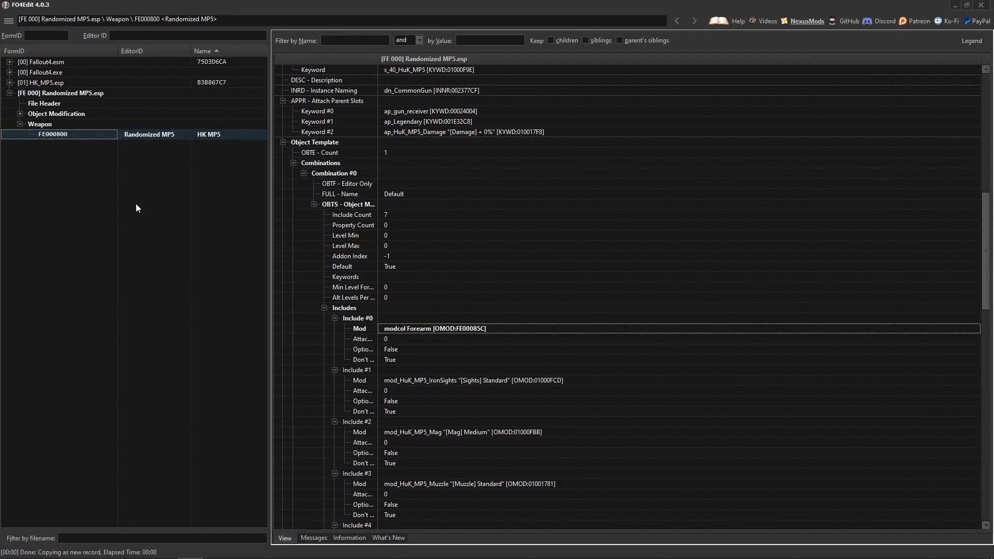
Return to the Object Modification records and compare the ten from FE00085C through FE000865 side by side
{"action": "left_click", "coordinate": [58, 116]}
{"action": "left_click", "coordinate": [20, 113]}
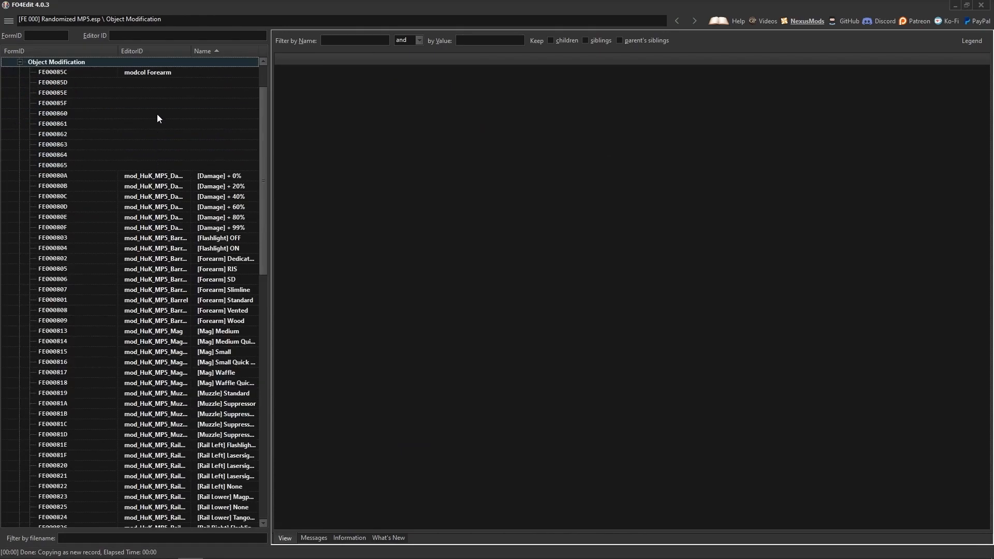
{"action": "left_click", "coordinate": [150, 74]}
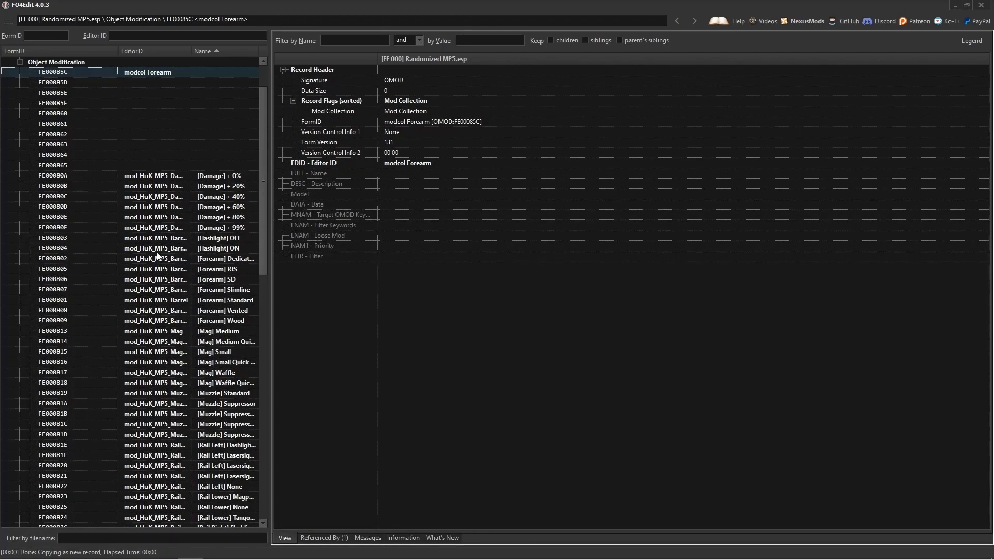
{"action": "left_click", "coordinate": [147, 84]}
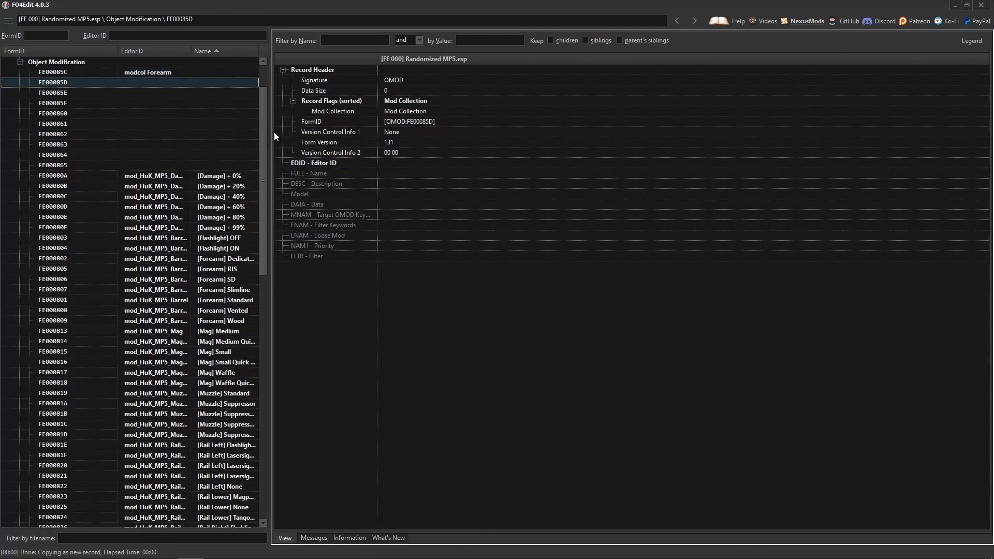
{"action": "key", "text": "Up"}
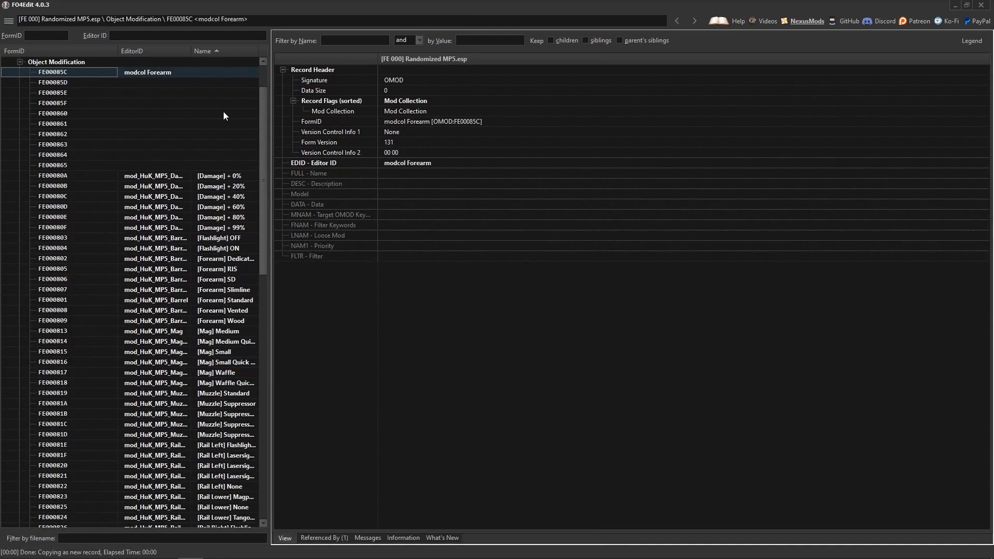
{"action": "left_click", "coordinate": [170, 165], "text": "shift"}
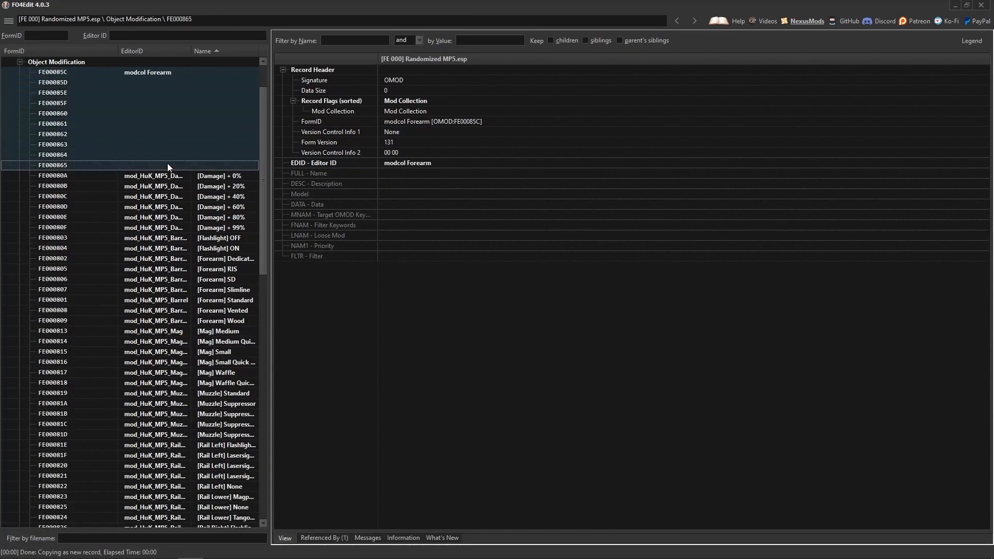
{"action": "right_click", "coordinate": [206, 105]}
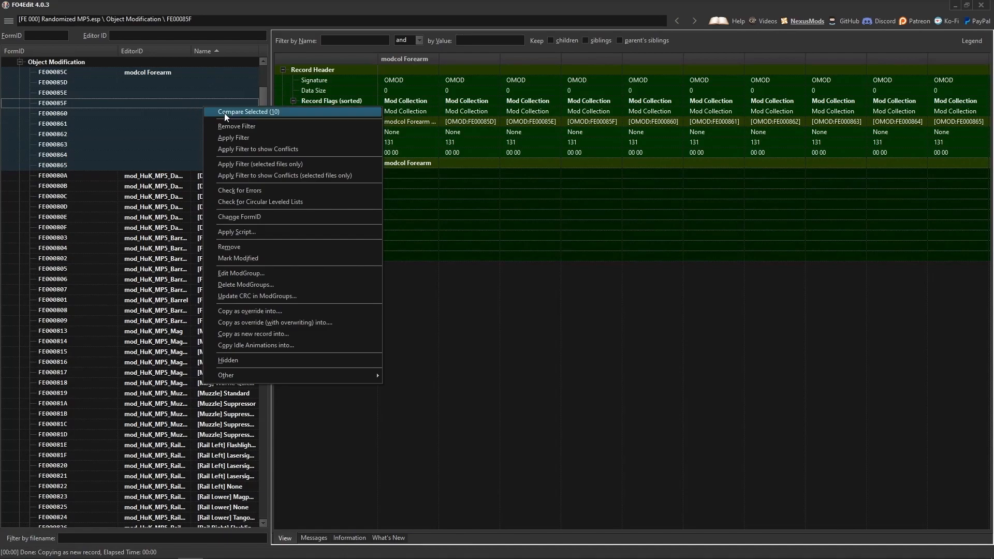
{"action": "left_click", "coordinate": [268, 113]}
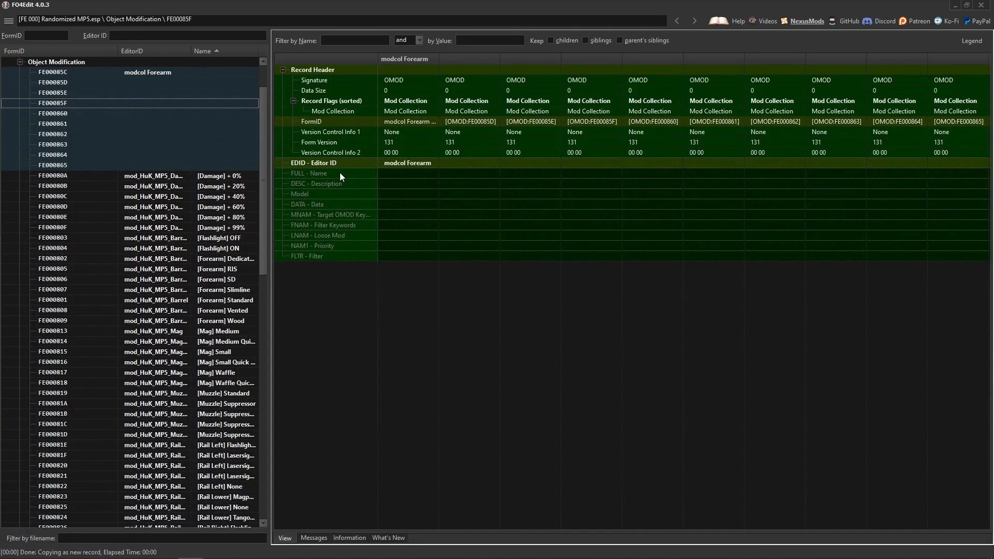
Add the description "xcv jk" to the modcol Forearm record and remove it again
{"action": "right_click", "coordinate": [399, 184]}
{"action": "left_click", "coordinate": [414, 190]}
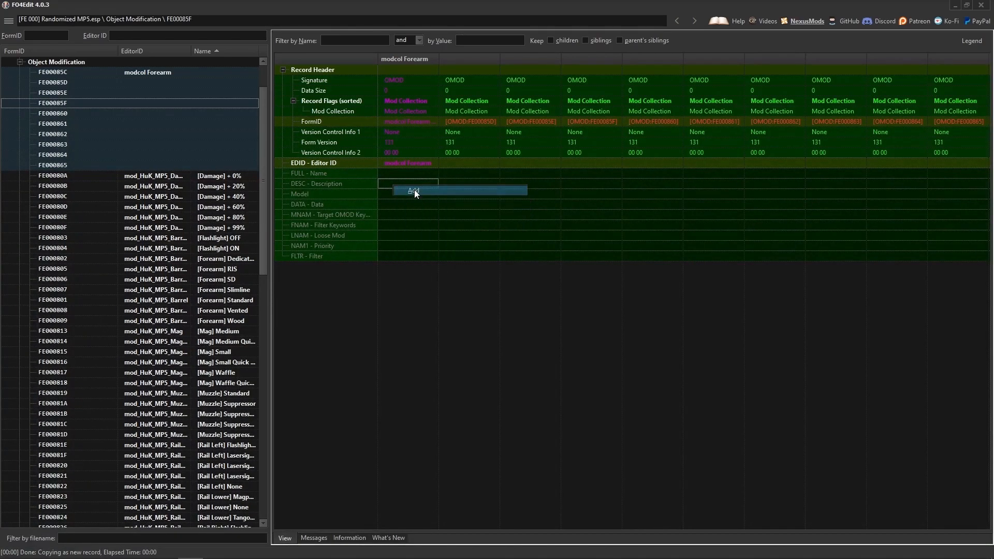
{"action": "type", "text": "xcv jk"}
{"action": "key", "text": "Return"}
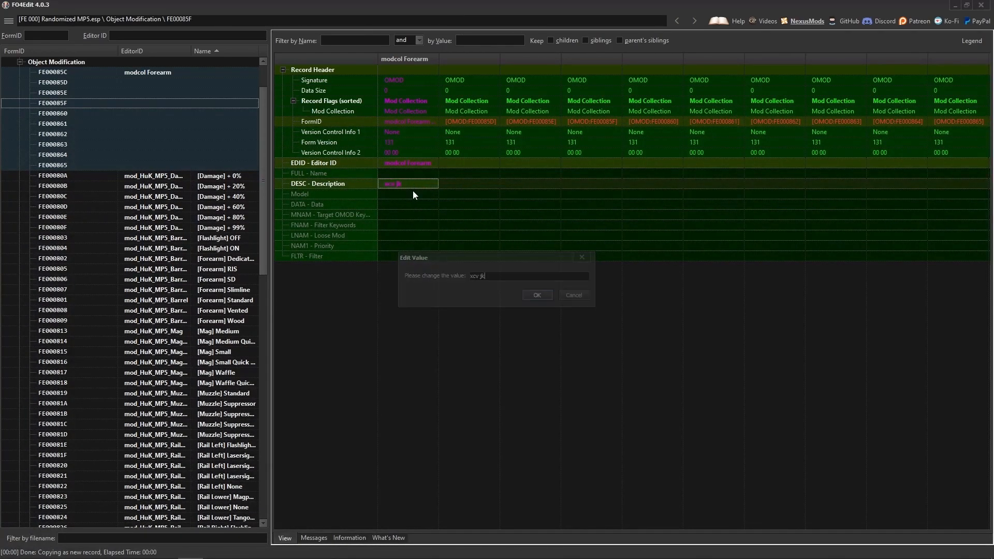
{"action": "right_click", "coordinate": [403, 181]}
{"action": "left_click", "coordinate": [439, 203]}
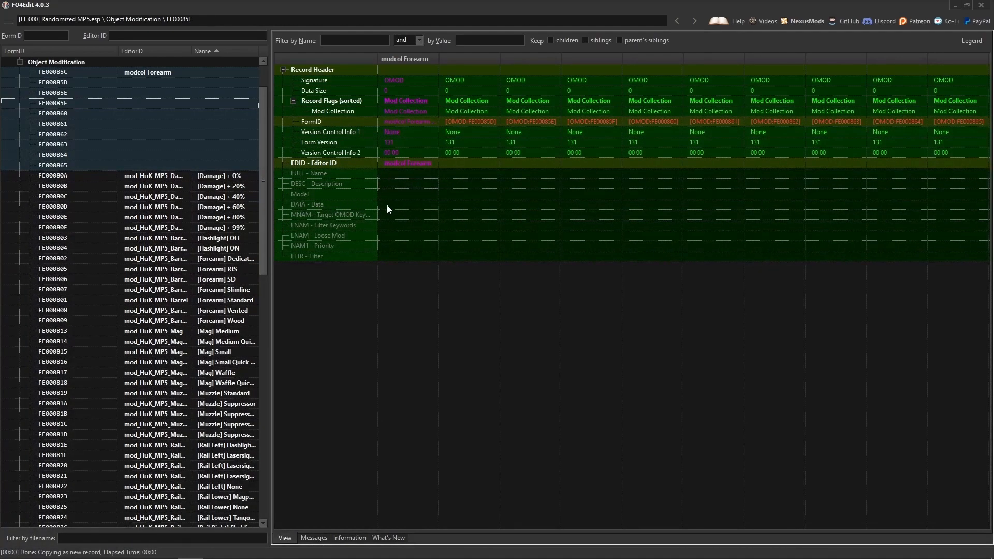
Add the DATA section to the modcol Forearm record and copy it to the other nine compared records
{"action": "right_click", "coordinate": [404, 205]}
{"action": "left_click", "coordinate": [428, 208]}
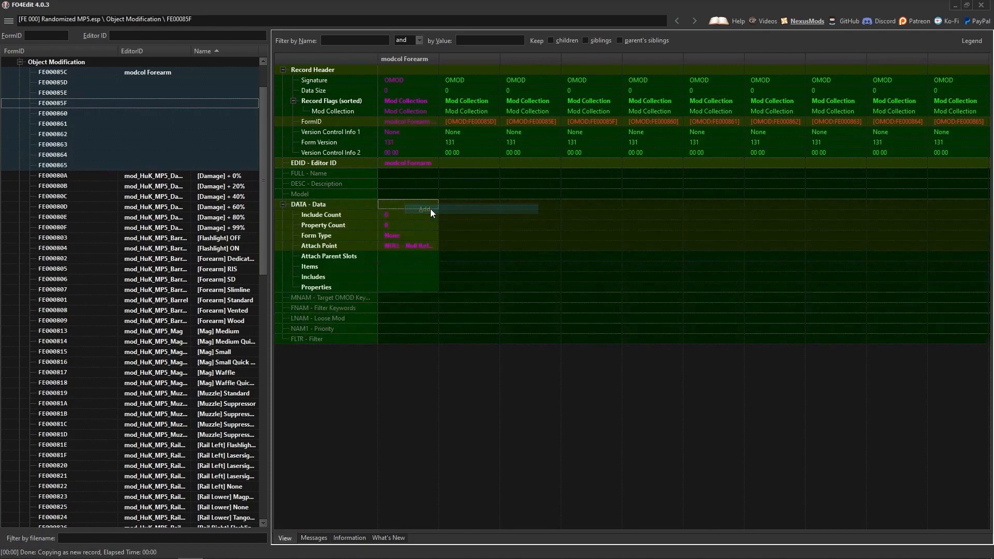
{"action": "right_click", "coordinate": [404, 205]}
{"action": "left_click", "coordinate": [449, 236]}
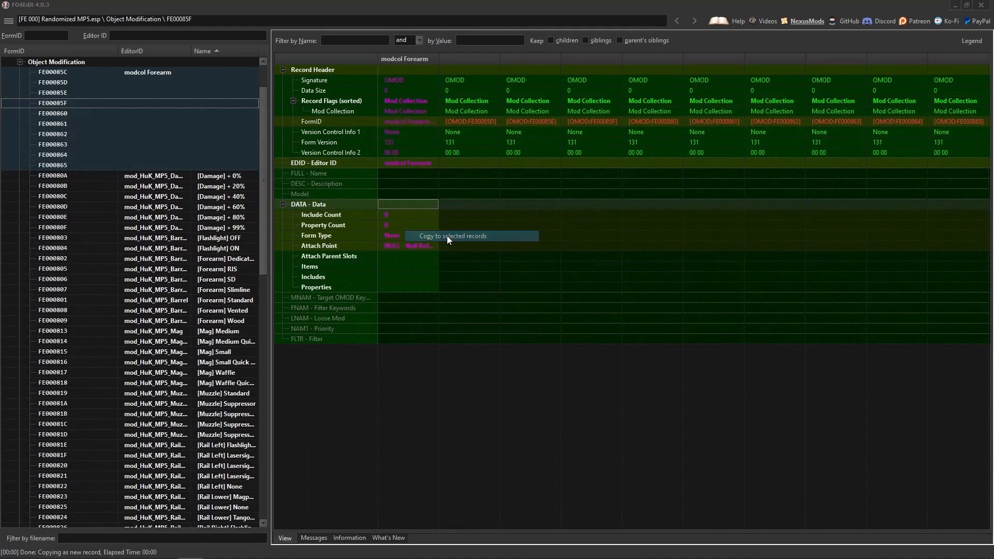
{"action": "left_click", "coordinate": [566, 452]}
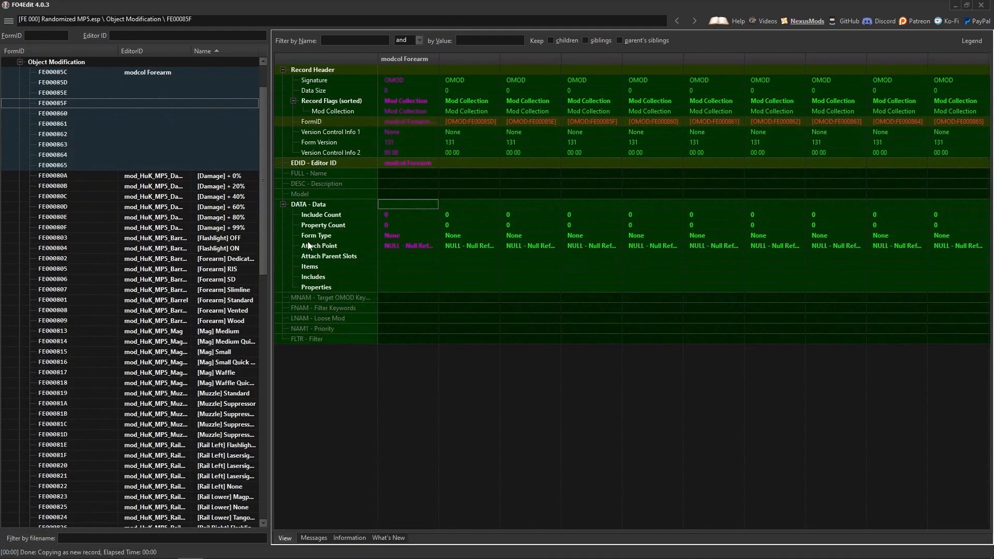
Set the Form Type in the modcol Forearm record's DATA section to Weapon
{"action": "right_click", "coordinate": [393, 236]}
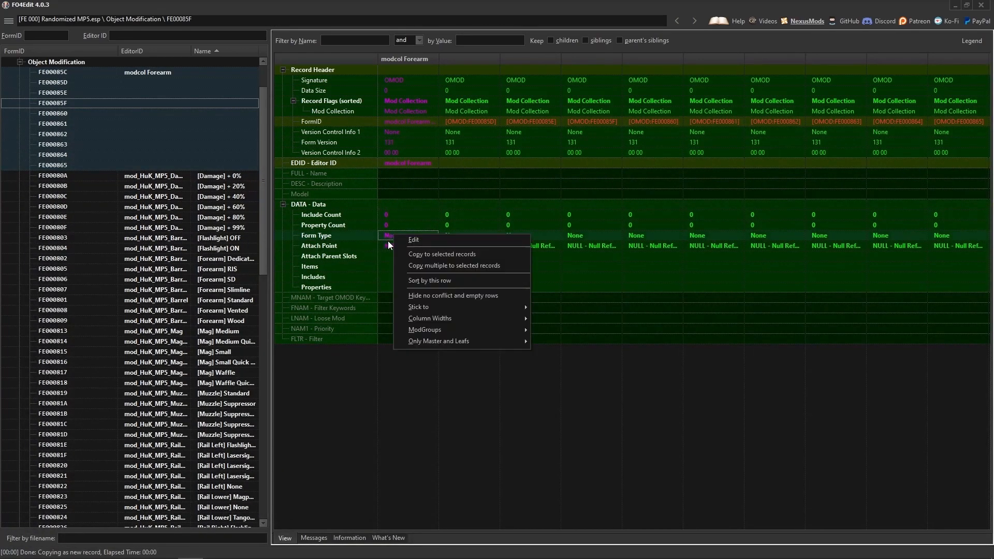
{"action": "left_click", "coordinate": [421, 238]}
{"action": "type", "text": "Weapon"}
{"action": "key", "text": "Return"}
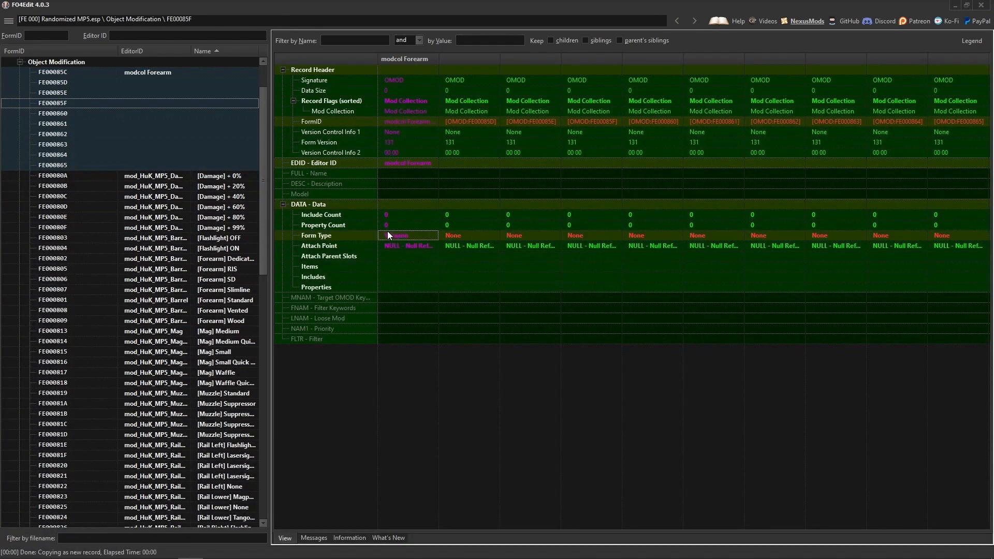
Copy the Form Type value Weapon from the modcol Forearm record to the other nine compared records
{"action": "right_click", "coordinate": [410, 235]}
{"action": "left_click", "coordinate": [457, 266]}
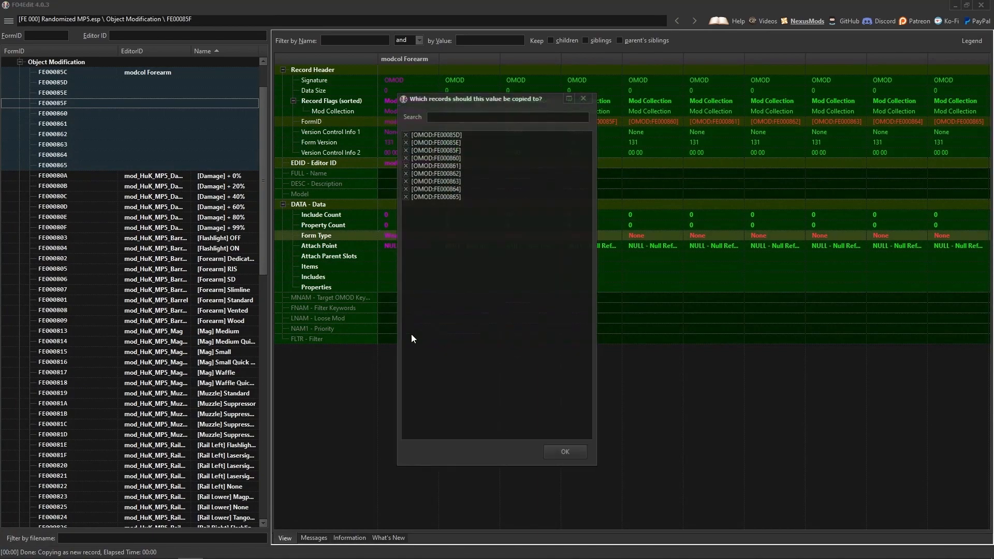
{"action": "left_click", "coordinate": [565, 452]}
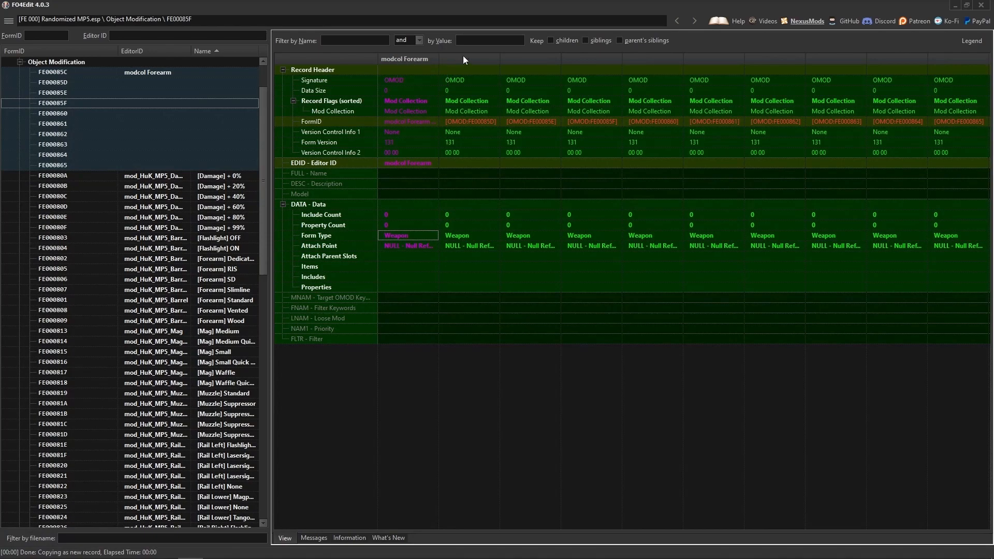
Add a first Include entry to the Includes list in the modcol Forearm record's DATA section
{"action": "left_click", "coordinate": [412, 246]}
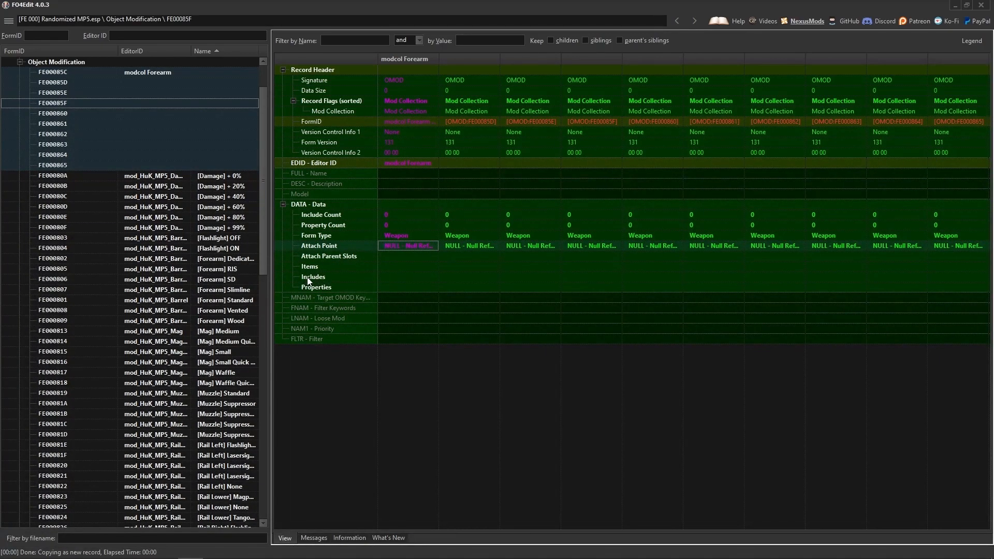
{"action": "left_click", "coordinate": [395, 277]}
{"action": "left_click", "coordinate": [395, 266]}
{"action": "left_click", "coordinate": [396, 259]}
{"action": "left_click", "coordinate": [395, 275]}
{"action": "left_click", "coordinate": [392, 284]}
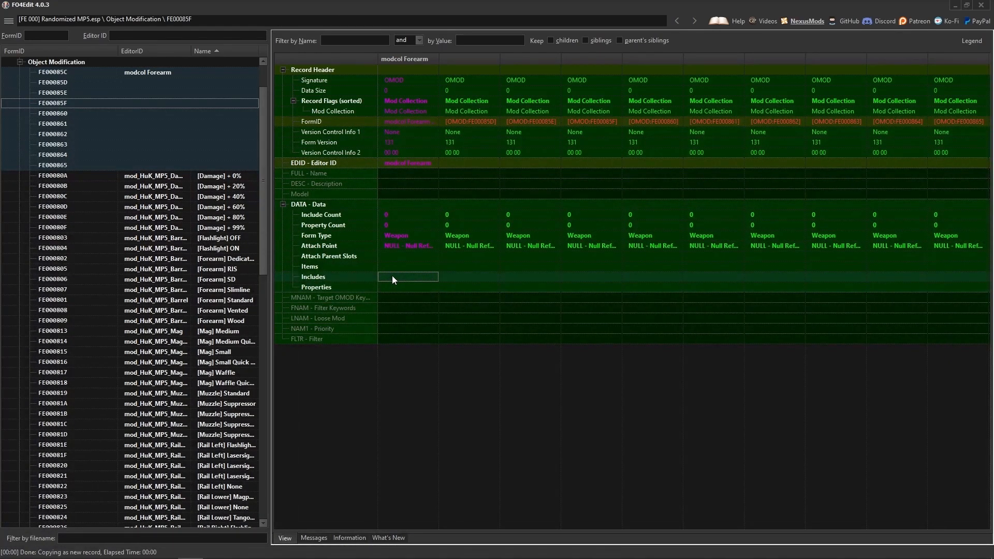
{"action": "right_click", "coordinate": [393, 275]}
{"action": "left_click", "coordinate": [419, 281]}
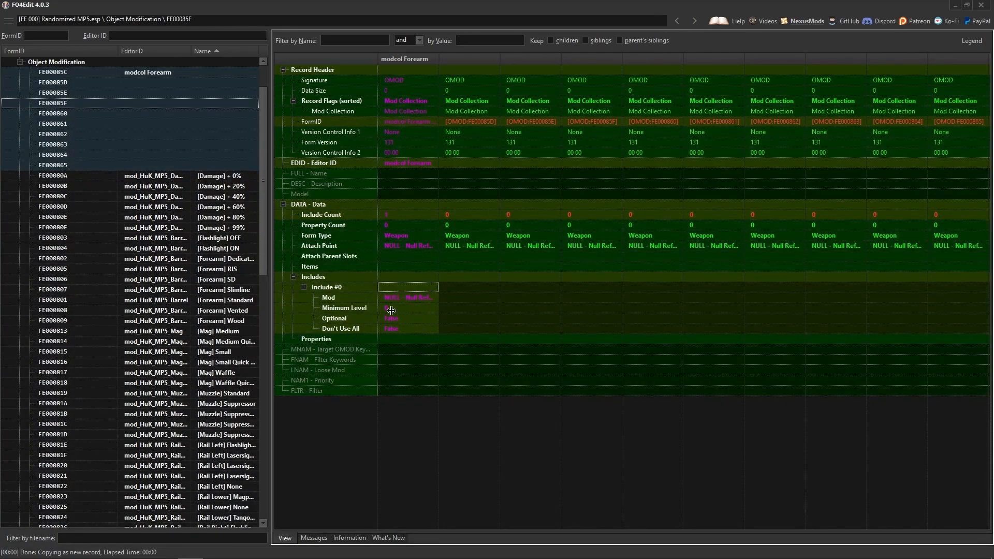
Try 1 and 99 as the Minimum Level of Include #0 in the modcol Forearm record
{"action": "left_click", "coordinate": [402, 297]}
{"action": "left_click", "coordinate": [393, 309]}
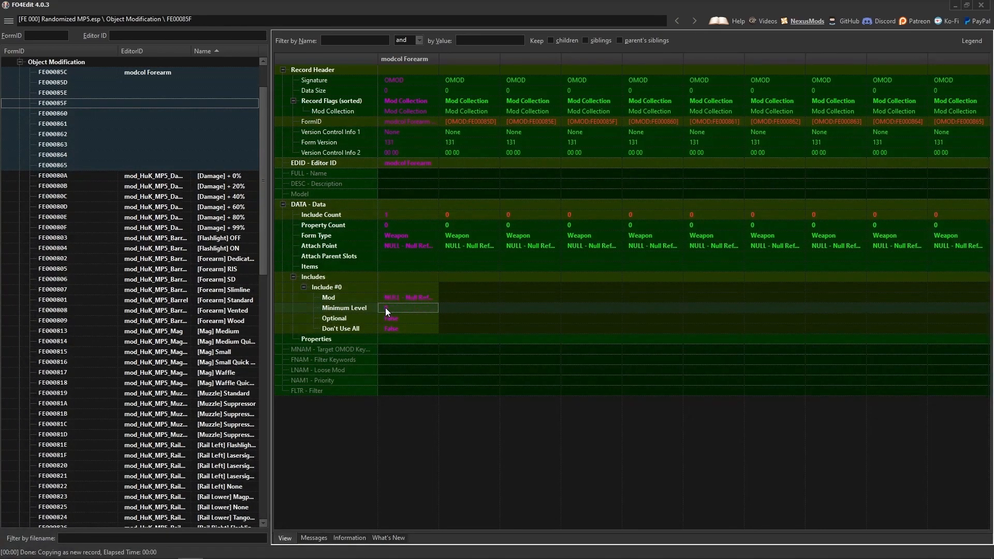
{"action": "left_click", "coordinate": [385, 308]}
{"action": "type", "text": "1"}
{"action": "key", "text": "Return"}
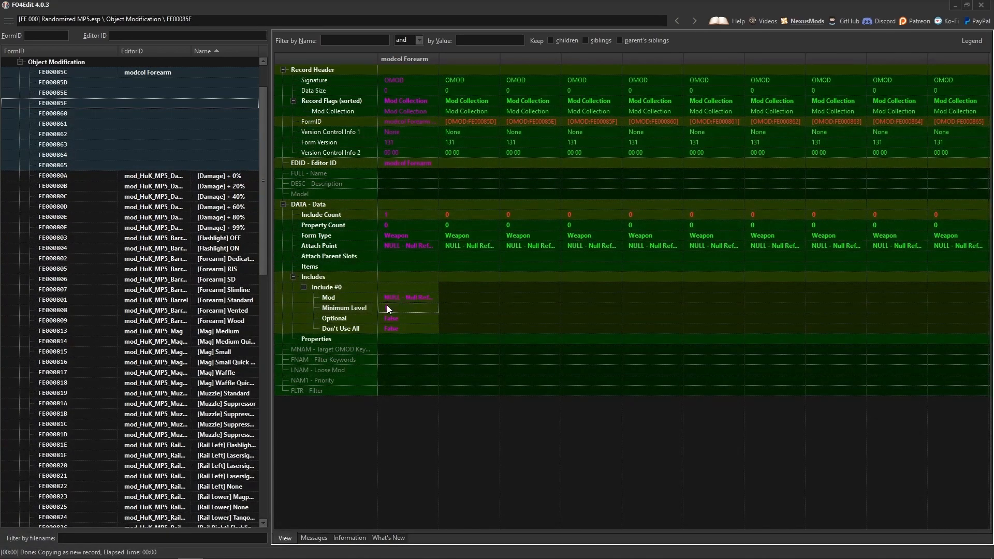
{"action": "left_click", "coordinate": [386, 309]}
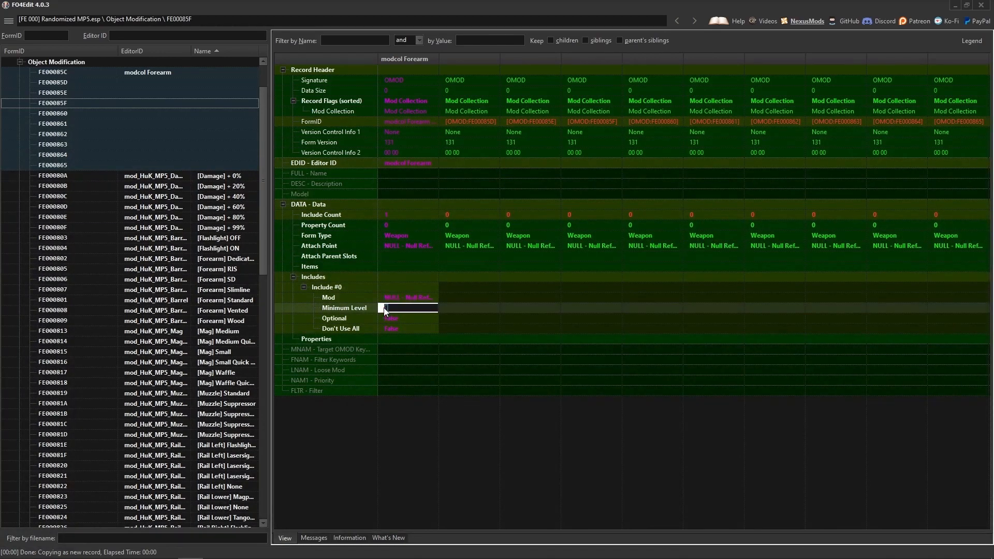
{"action": "type", "text": "99"}
{"action": "key", "text": "Return"}
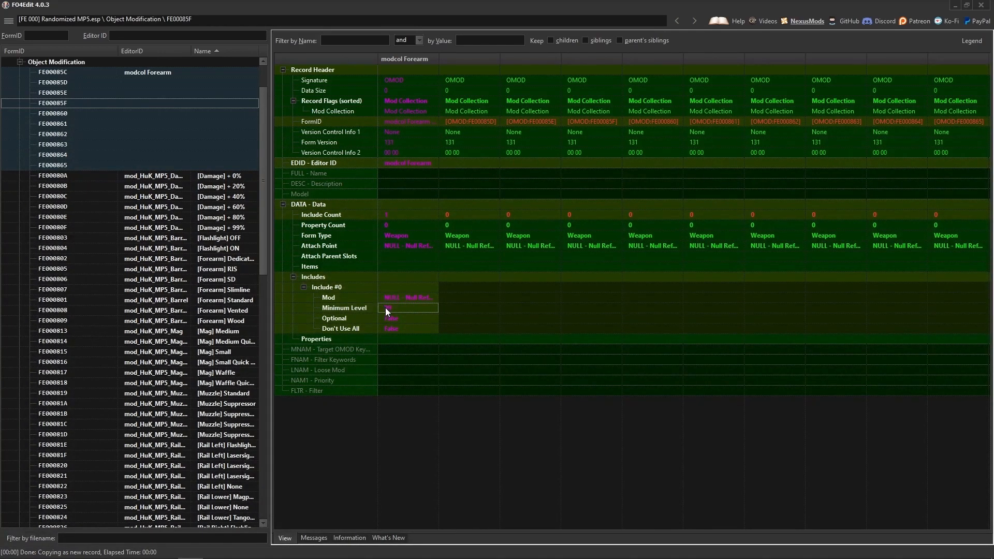
Set Include #0 in the modcol Forearm record to Minimum Level 1 and Don't Use All to True
{"action": "left_click", "coordinate": [385, 307]}
{"action": "type", "text": "1"}
{"action": "key", "text": "Return"}
{"action": "double_click", "coordinate": [354, 328]}
{"action": "left_click", "coordinate": [389, 319]}
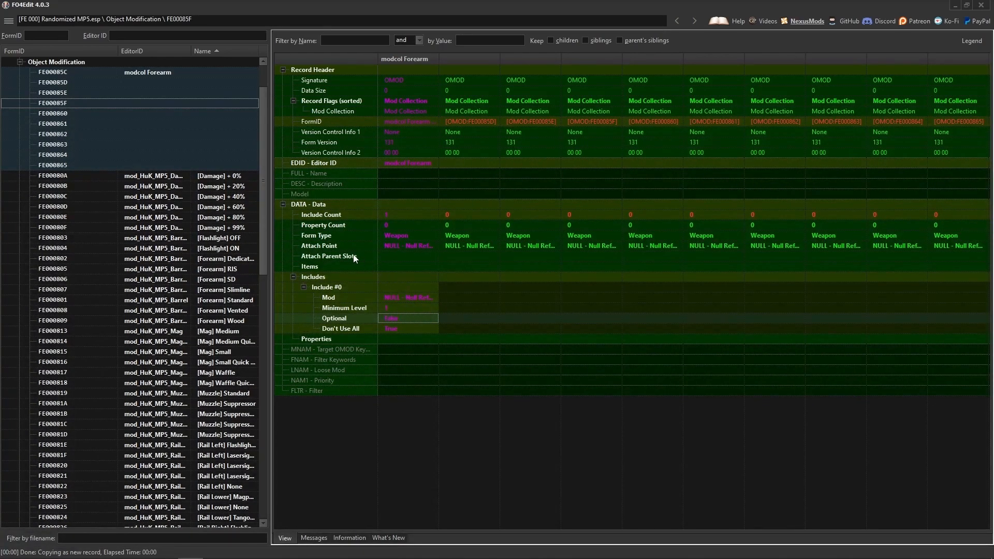
Copy the modcol Forearm record's Includes list with its single entry to the other nine compared records
{"action": "right_click", "coordinate": [400, 274]}
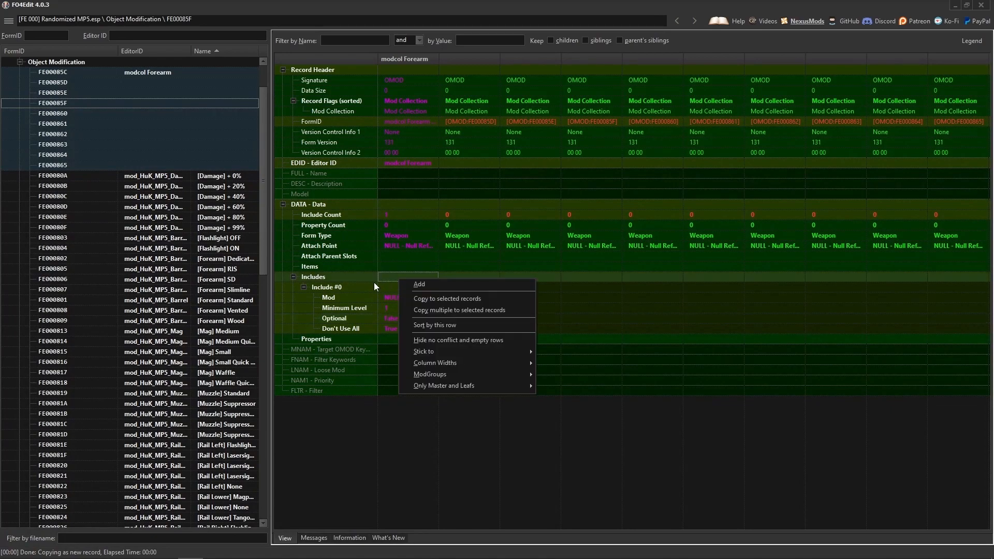
{"action": "left_click", "coordinate": [441, 299]}
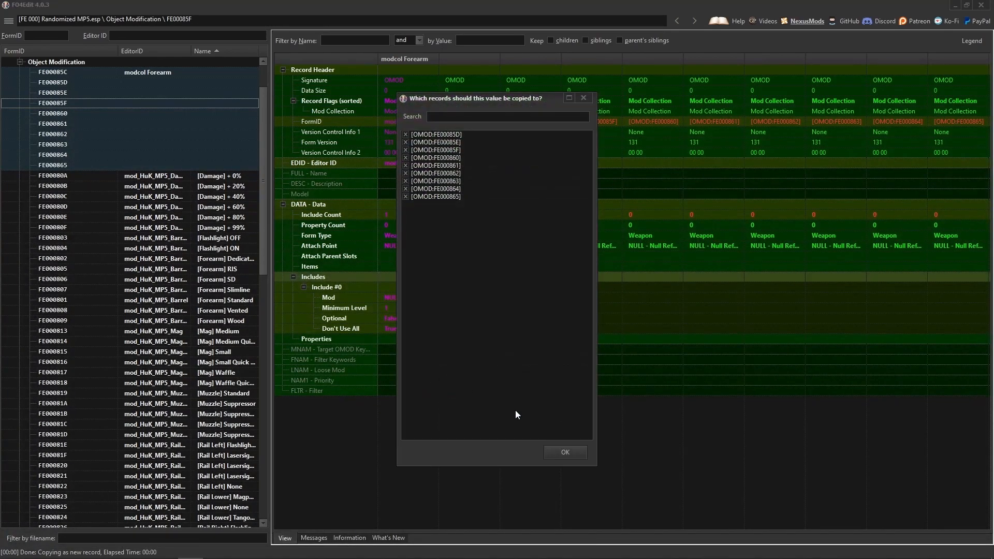
{"action": "left_click", "coordinate": [565, 452]}
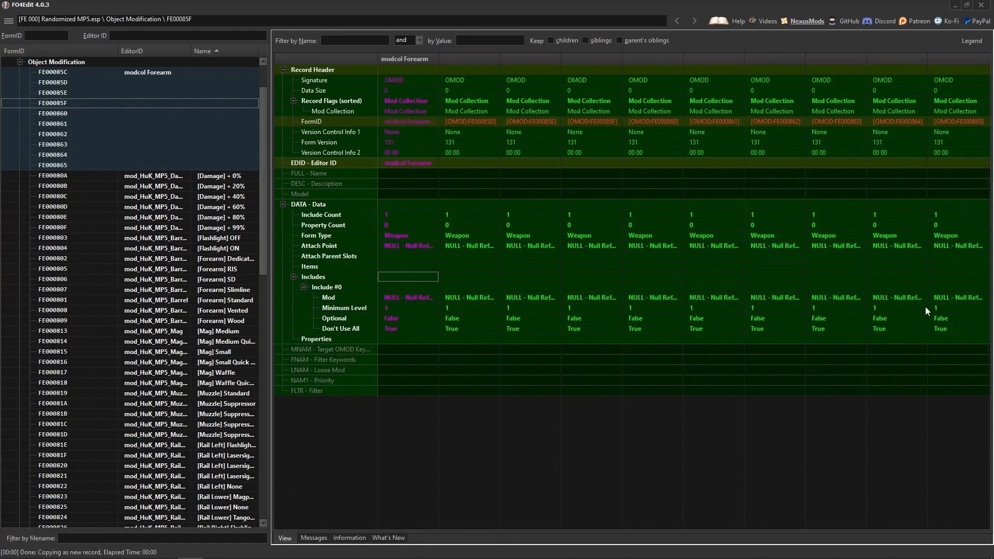
Add ten more Include entries, #1 through #10, to the modcol Forearm record's Includes list
{"action": "right_click", "coordinate": [402, 281]}
{"action": "left_click", "coordinate": [425, 285]}
{"action": "right_click", "coordinate": [409, 278]}
{"action": "left_click", "coordinate": [424, 285]}
{"action": "right_click", "coordinate": [410, 275]}
{"action": "left_click", "coordinate": [437, 281]}
{"action": "right_click", "coordinate": [414, 280]}
{"action": "left_click", "coordinate": [433, 282]}
{"action": "right_click", "coordinate": [414, 276]}
{"action": "left_click", "coordinate": [430, 279]}
{"action": "right_click", "coordinate": [420, 277]}
{"action": "left_click", "coordinate": [423, 280]}
{"action": "right_click", "coordinate": [416, 276]}
{"action": "left_click", "coordinate": [420, 280]}
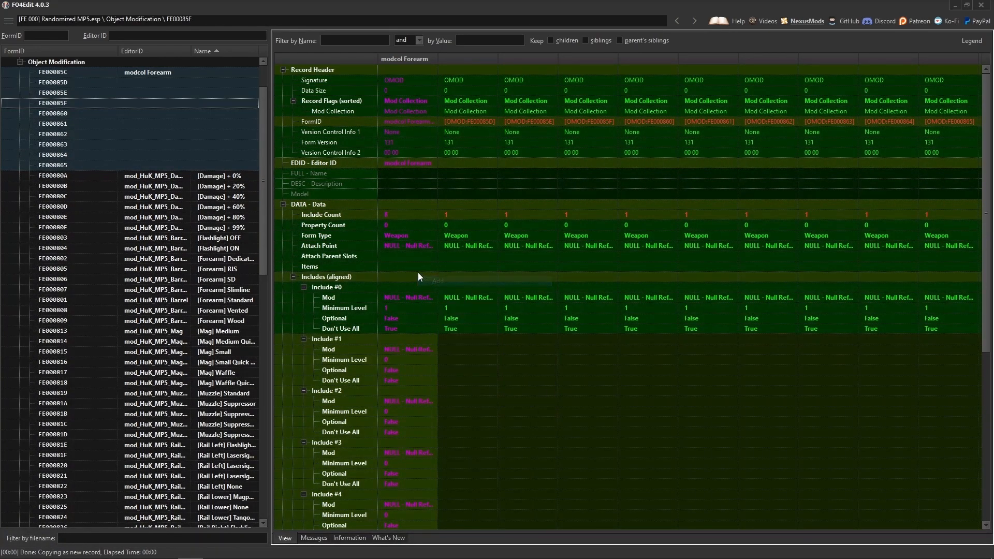
{"action": "right_click", "coordinate": [417, 274]}
{"action": "left_click", "coordinate": [436, 279]}
{"action": "right_click", "coordinate": [421, 276]}
{"action": "left_click", "coordinate": [442, 280]}
{"action": "scroll", "coordinate": [409, 333], "scroll_direction": "down", "scroll_amount": 8}
{"action": "scroll", "coordinate": [415, 328], "scroll_direction": "down", "scroll_amount": 5}
{"action": "scroll", "coordinate": [415, 325], "scroll_direction": "up", "scroll_amount": 13}
{"action": "scroll", "coordinate": [440, 311], "scroll_direction": "down", "scroll_amount": 6}
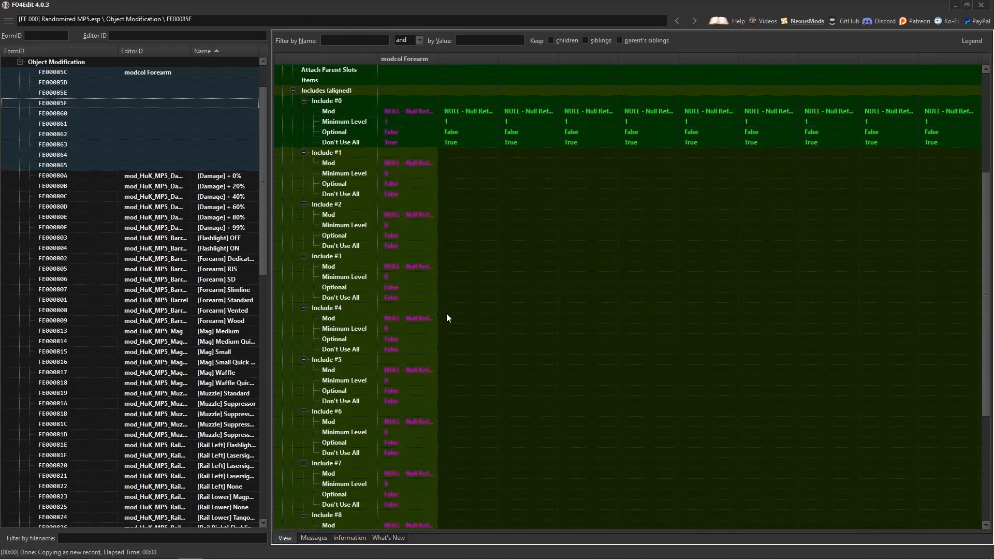
{"action": "scroll", "coordinate": [440, 317], "scroll_direction": "down", "scroll_amount": 6}
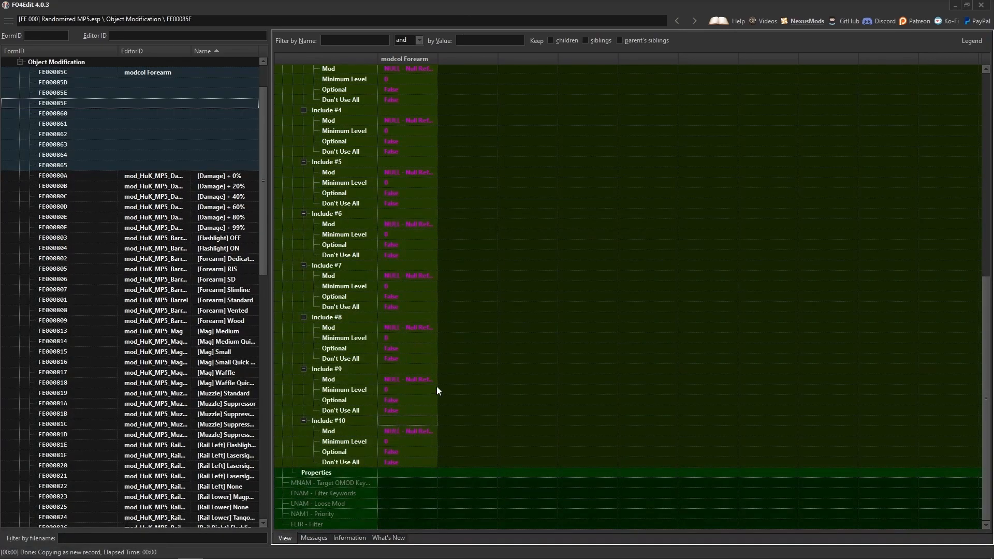
Remove the surplus Include #10 from the modcol Forearm record's Includes list
{"action": "right_click", "coordinate": [399, 419]}
{"action": "left_click", "coordinate": [426, 281]}
{"action": "right_click", "coordinate": [398, 421]}
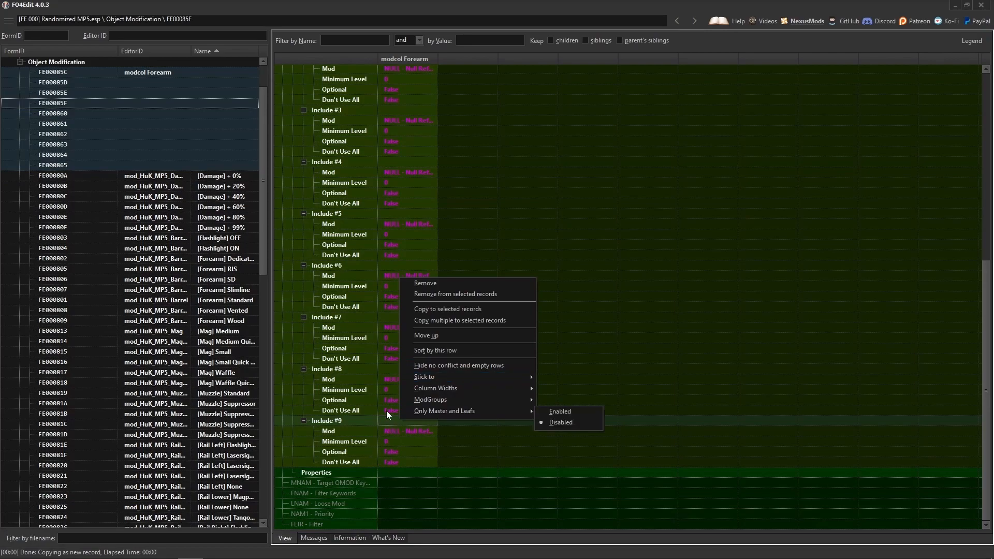
{"action": "left_click", "coordinate": [387, 430]}
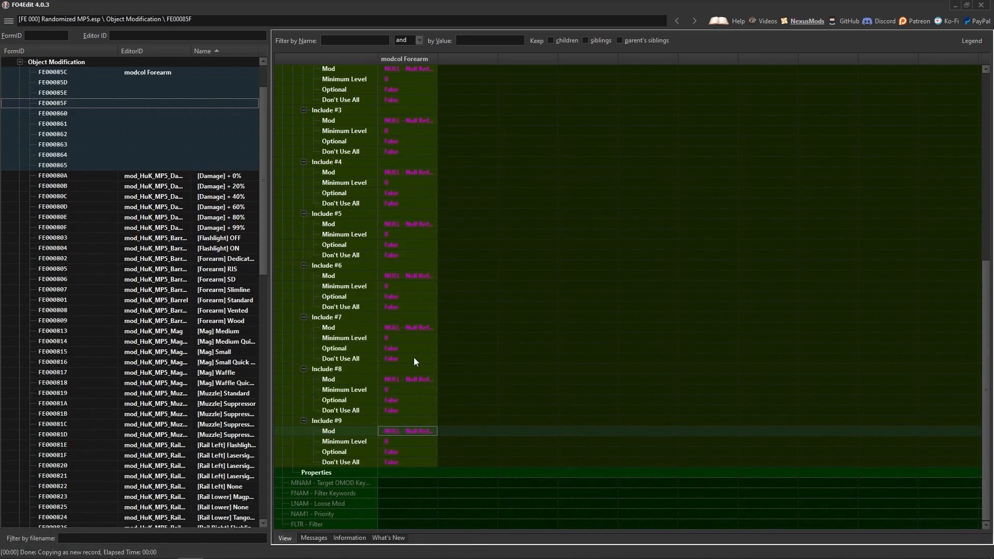
Set Don't Use All to True for Include #1 through Include #9 in the modcol Forearm record
{"action": "scroll", "coordinate": [408, 361], "scroll_direction": "up", "scroll_amount": 10}
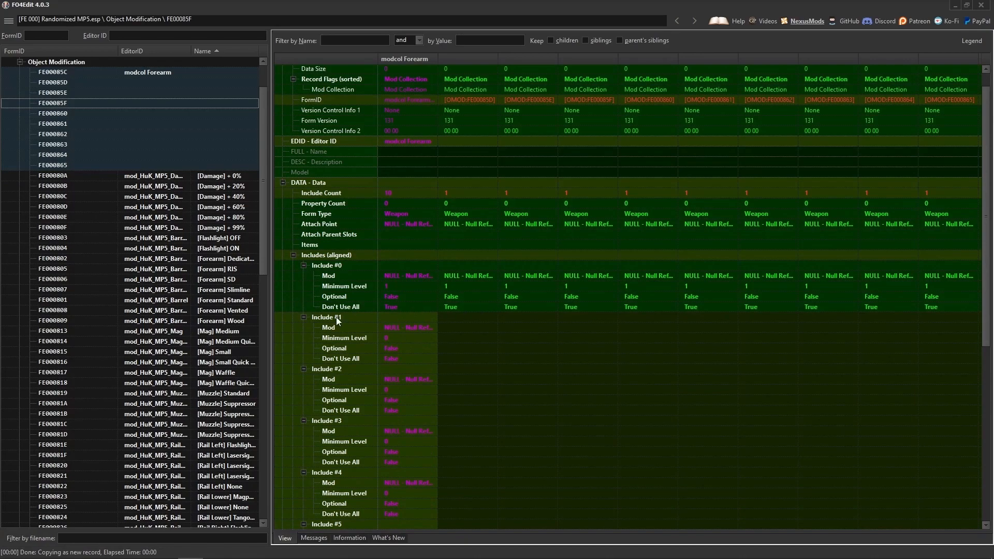
{"action": "double_click", "coordinate": [394, 358]}
{"action": "left_click", "coordinate": [394, 374]}
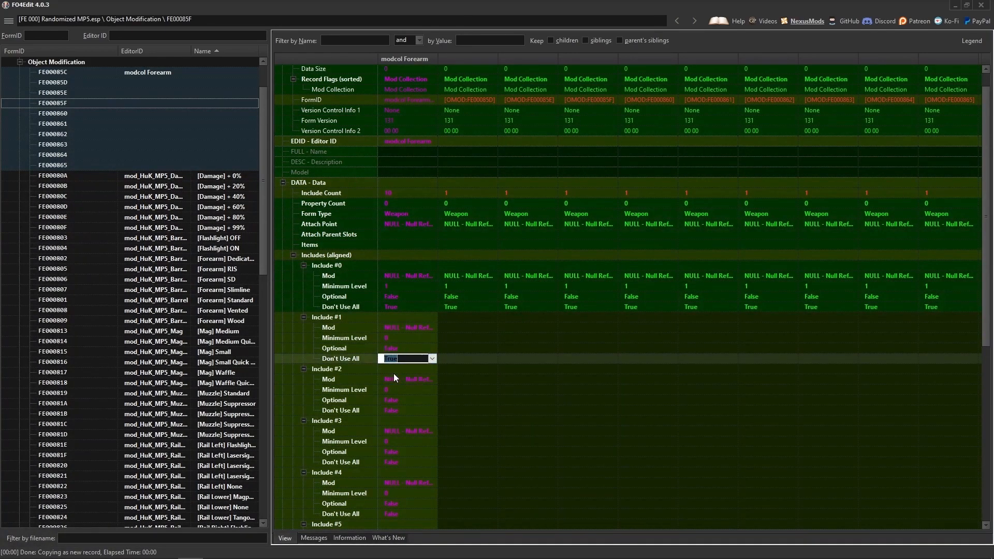
{"action": "double_click", "coordinate": [390, 411]}
{"action": "left_click", "coordinate": [417, 427]}
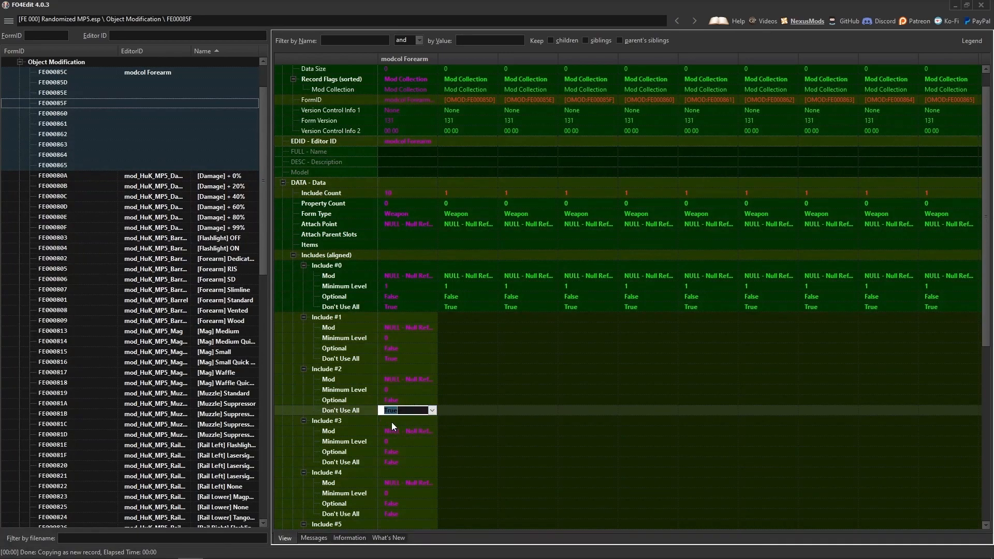
{"action": "key", "text": "Return"}
{"action": "scroll", "coordinate": [414, 407], "scroll_direction": "down", "scroll_amount": 2}
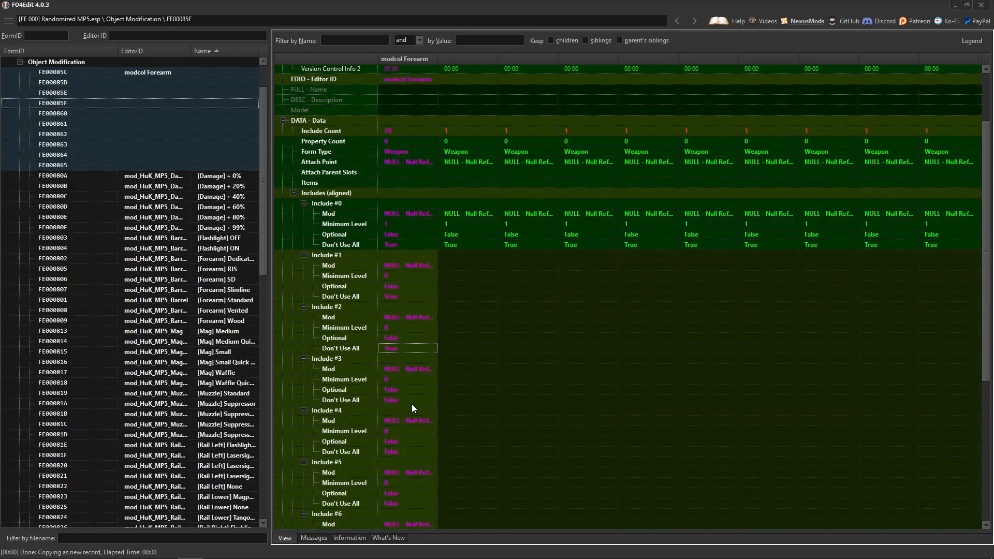
{"action": "double_click", "coordinate": [387, 403]}
{"action": "left_click", "coordinate": [387, 417]}
{"action": "double_click", "coordinate": [393, 452]}
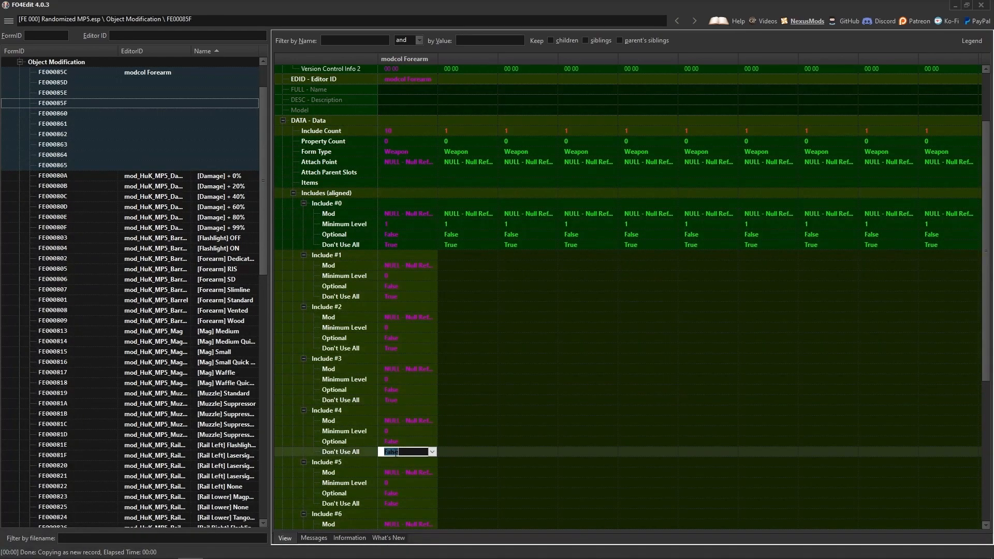
{"action": "left_click", "coordinate": [433, 452]}
{"action": "left_click", "coordinate": [392, 470]}
{"action": "scroll", "coordinate": [393, 440], "scroll_direction": "down", "scroll_amount": 4}
{"action": "double_click", "coordinate": [407, 379]}
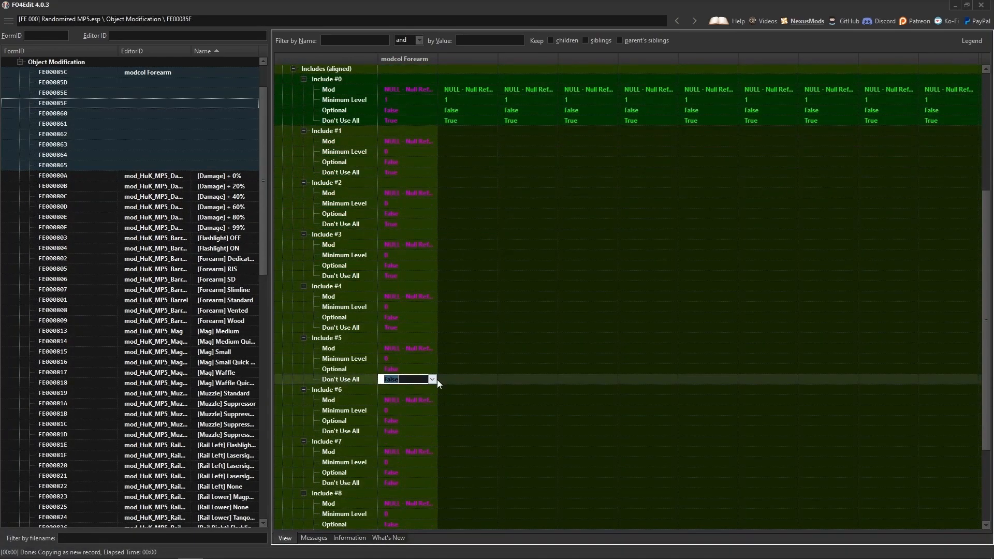
{"action": "left_click", "coordinate": [433, 380]}
{"action": "left_click", "coordinate": [390, 398]}
{"action": "scroll", "coordinate": [388, 362], "scroll_direction": "down", "scroll_amount": 3}
{"action": "double_click", "coordinate": [387, 338]}
{"action": "left_click", "coordinate": [390, 353]}
{"action": "double_click", "coordinate": [392, 390]}
{"action": "left_click", "coordinate": [395, 406]}
{"action": "double_click", "coordinate": [394, 442]}
{"action": "left_click", "coordinate": [391, 457]}
{"action": "double_click", "coordinate": [392, 490]}
{"action": "left_click", "coordinate": [394, 507]}
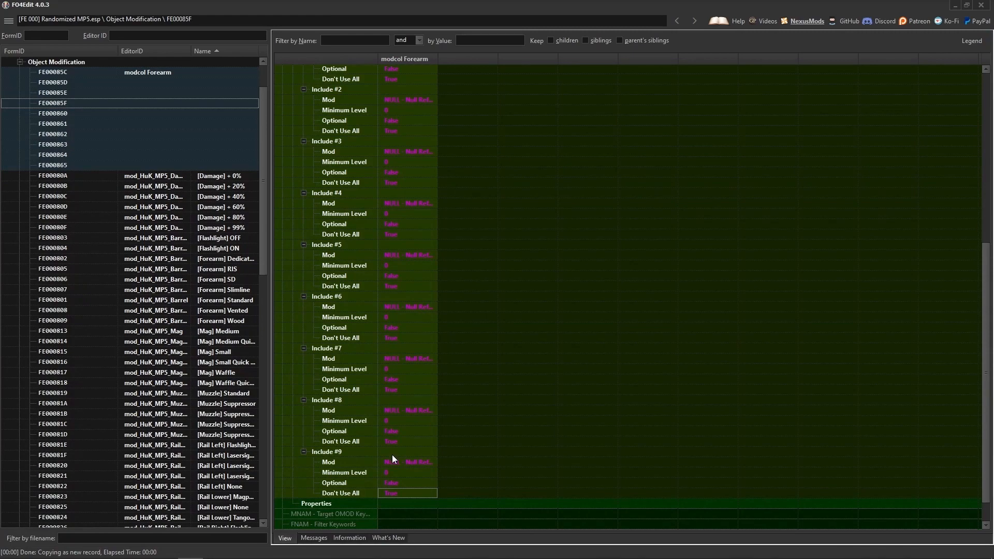
Set the Minimum Level to 1 for Include #1 through Include #9 in the modcol Forearm record
{"action": "double_click", "coordinate": [386, 472]}
{"action": "type", "text": "1"}
{"action": "double_click", "coordinate": [386, 421]}
{"action": "type", "text": "1"}
{"action": "double_click", "coordinate": [388, 369]}
{"action": "type", "text": "1"}
{"action": "double_click", "coordinate": [388, 317]}
{"action": "type", "text": "1"}
{"action": "double_click", "coordinate": [387, 265]}
{"action": "type", "text": "1"}
{"action": "double_click", "coordinate": [387, 213]}
{"action": "type", "text": "1"}
{"action": "double_click", "coordinate": [387, 110]}
{"action": "type", "text": "1"}
{"action": "scroll", "coordinate": [398, 110], "scroll_direction": "up", "scroll_amount": 5}
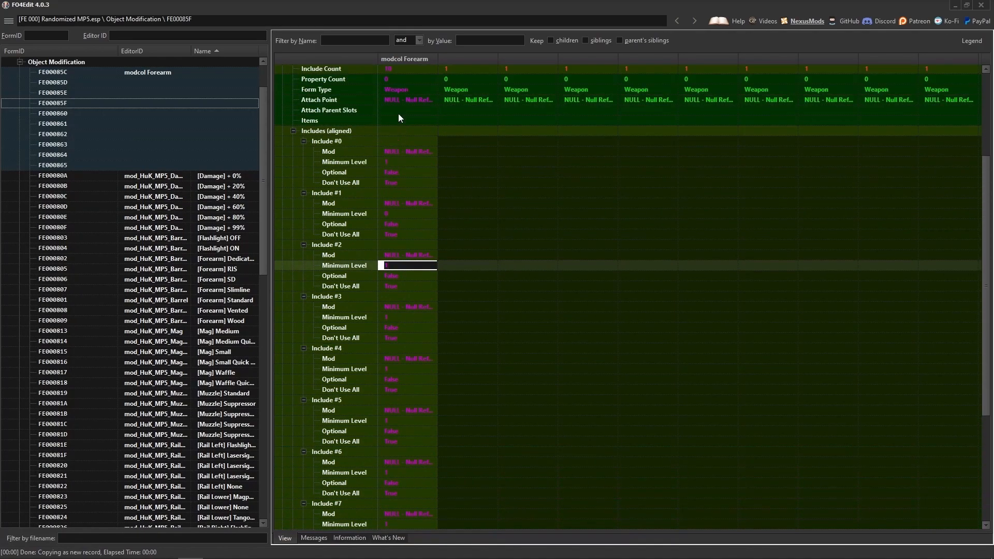
{"action": "double_click", "coordinate": [387, 213]}
{"action": "key", "text": "Return"}
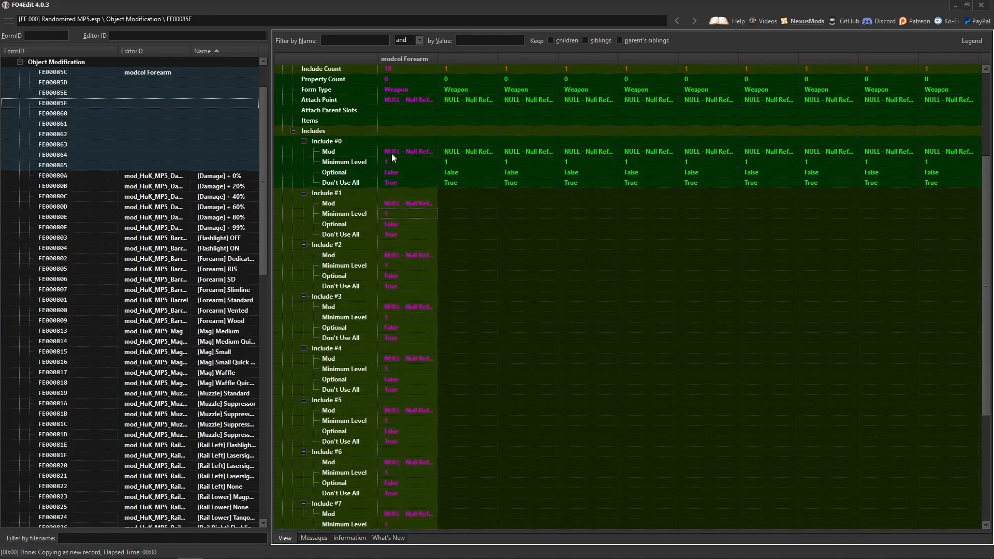
Copy the modcol Forearm record's ten-entry Includes list to the other nine compared records and look through the copied entries
{"action": "scroll", "coordinate": [319, 201], "scroll_direction": "up", "scroll_amount": 2}
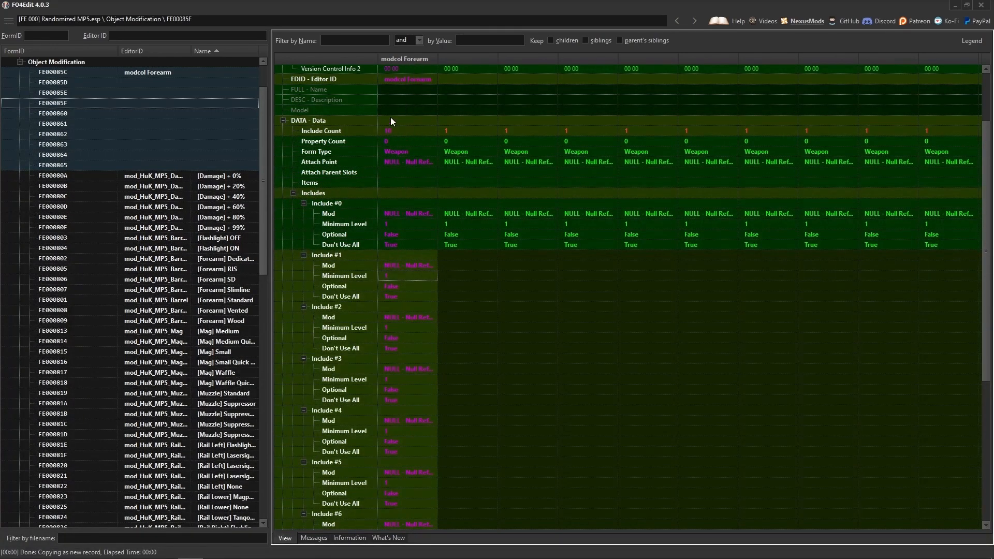
{"action": "right_click", "coordinate": [403, 192]}
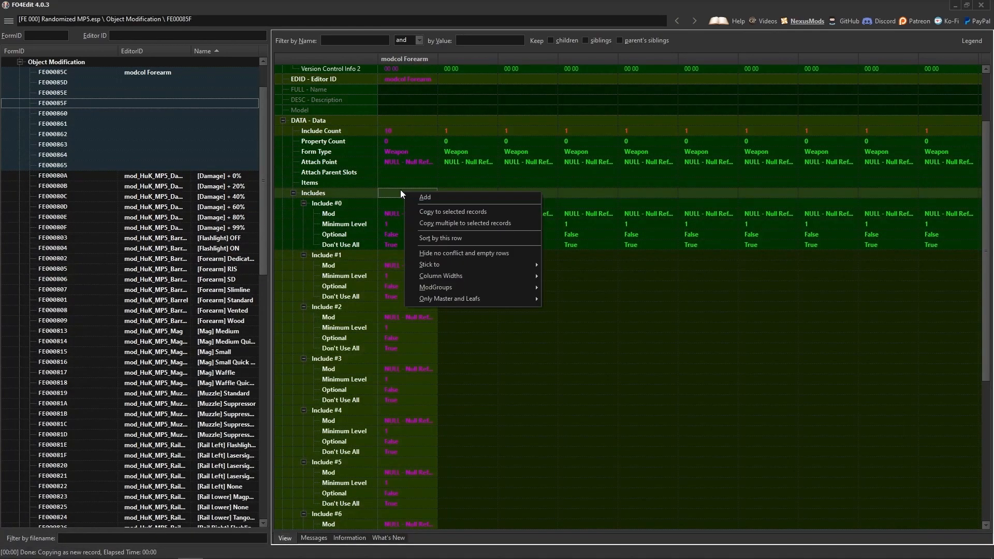
{"action": "left_click", "coordinate": [455, 214]}
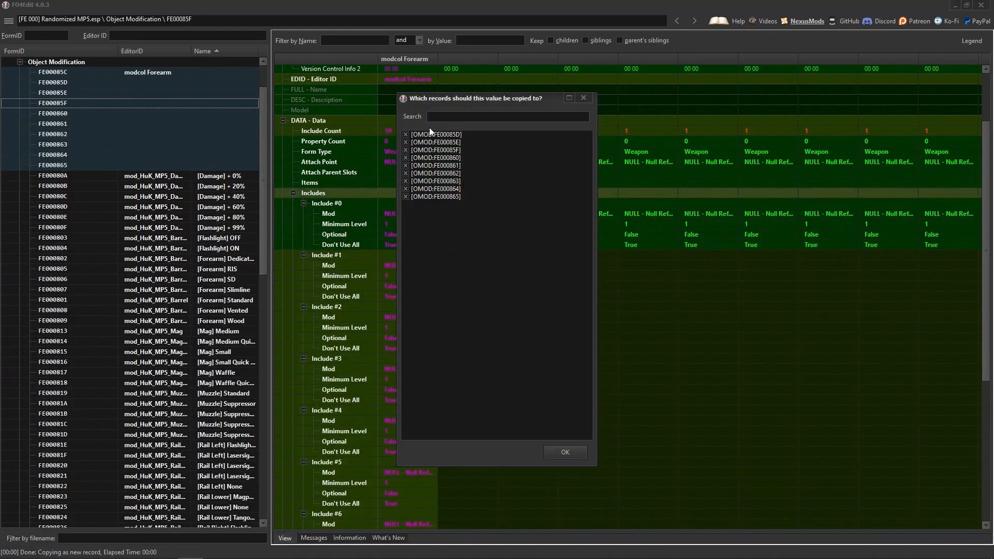
{"action": "left_click", "coordinate": [566, 455]}
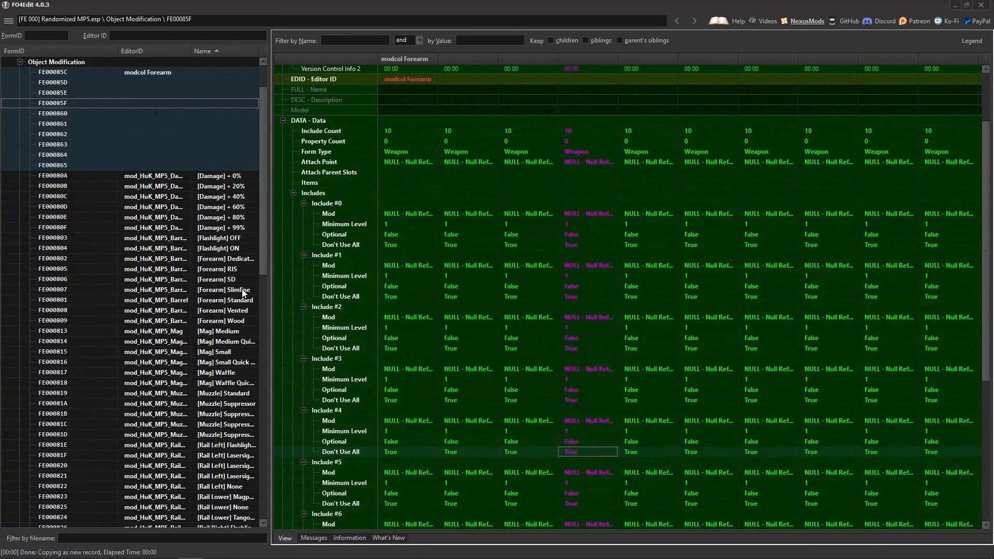
{"action": "scroll", "coordinate": [654, 265], "scroll_direction": "down", "scroll_amount": 7}
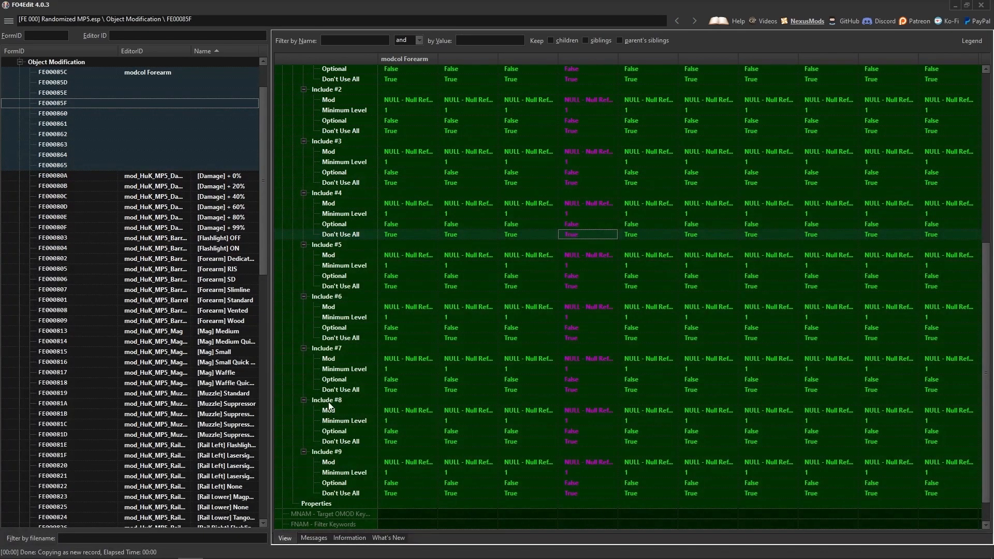
{"action": "scroll", "coordinate": [399, 418], "scroll_direction": "up", "scroll_amount": 6}
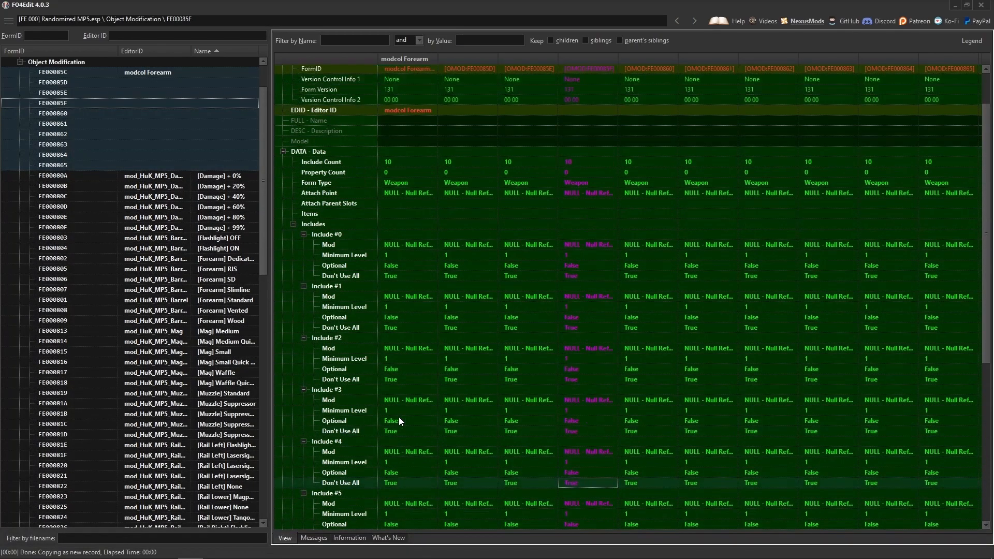
{"action": "scroll", "coordinate": [294, 431], "scroll_direction": "down", "scroll_amount": 5}
{"action": "scroll", "coordinate": [380, 394], "scroll_direction": "down", "scroll_amount": 2}
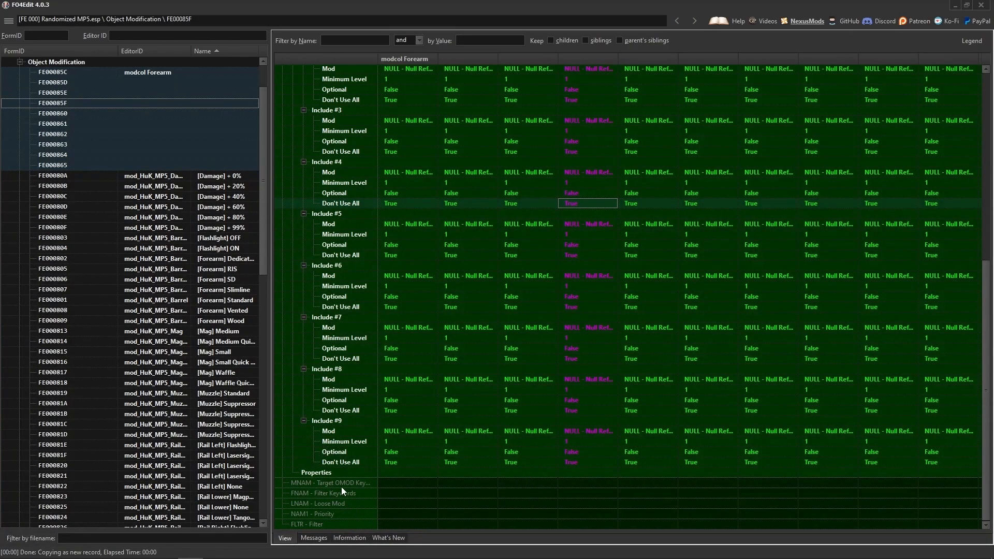
{"action": "scroll", "coordinate": [466, 443], "scroll_direction": "up", "scroll_amount": 10}
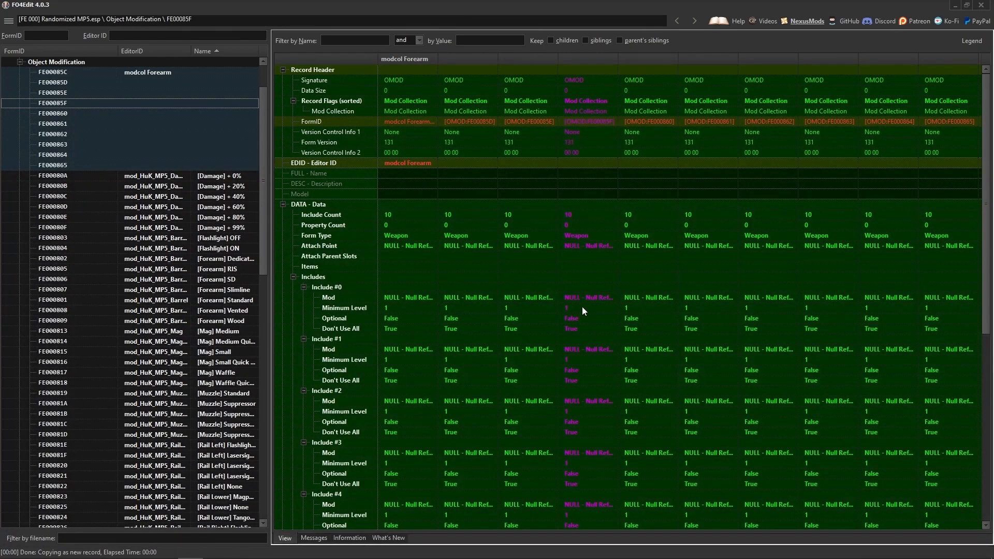
Set the modcol Forearm record's Attach Point to ap_HuK_MP5_Barrel, copied from the [Forearm] Standard record
{"action": "scroll", "coordinate": [549, 309], "scroll_direction": "down", "scroll_amount": 10}
{"action": "scroll", "coordinate": [502, 308], "scroll_direction": "up", "scroll_amount": 10}
{"action": "left_click", "coordinate": [408, 246]}
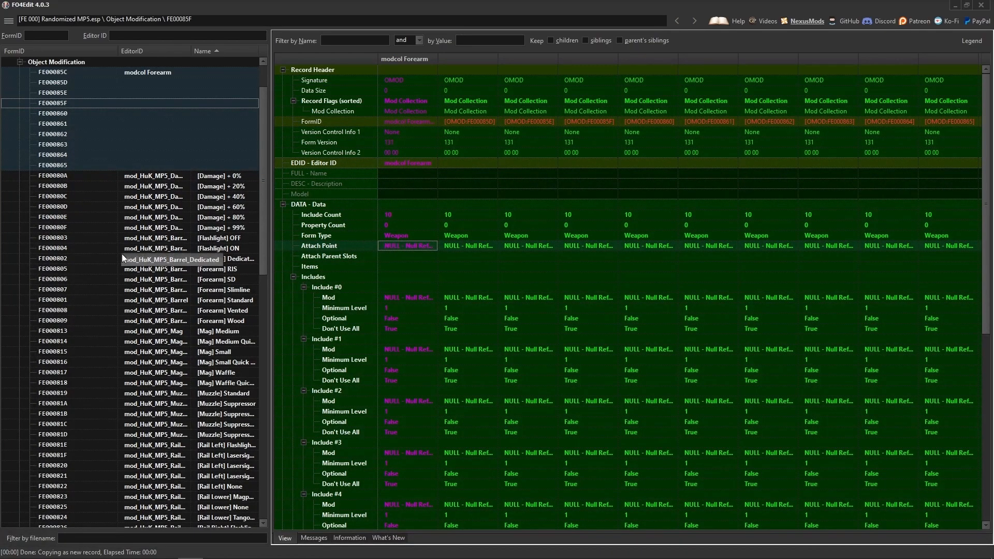
{"action": "left_click", "coordinate": [214, 290]}
{"action": "left_click", "coordinate": [216, 299]}
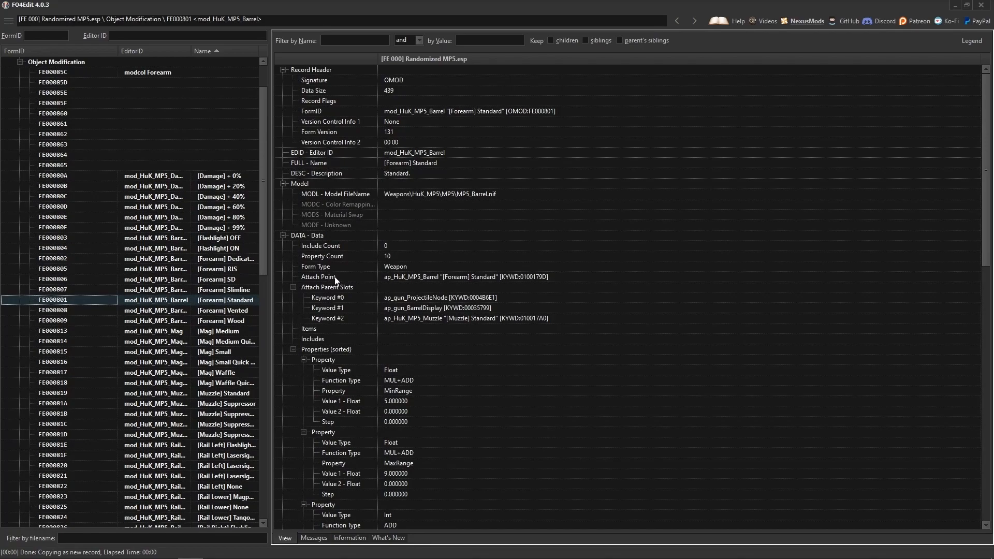
{"action": "left_click", "coordinate": [440, 276]}
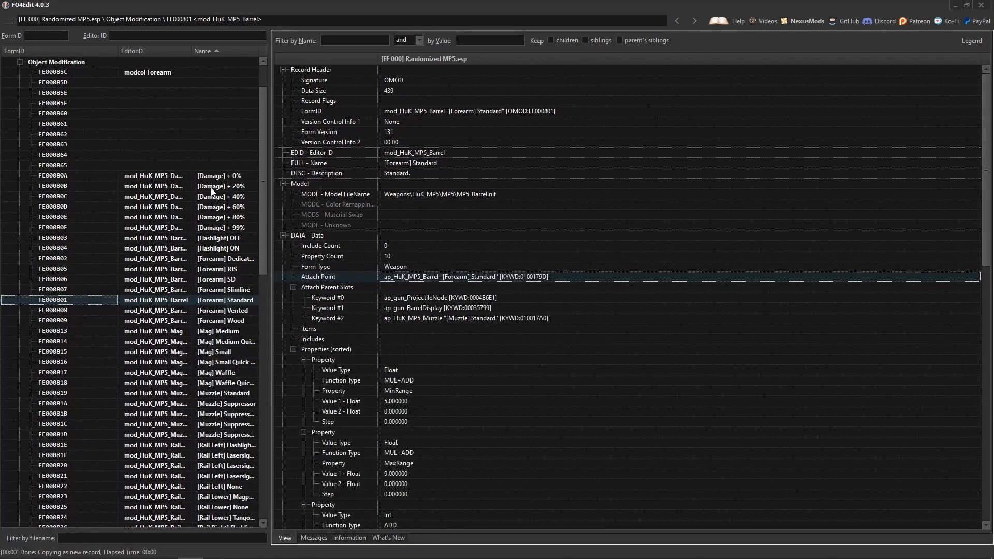
{"action": "left_click", "coordinate": [150, 72]}
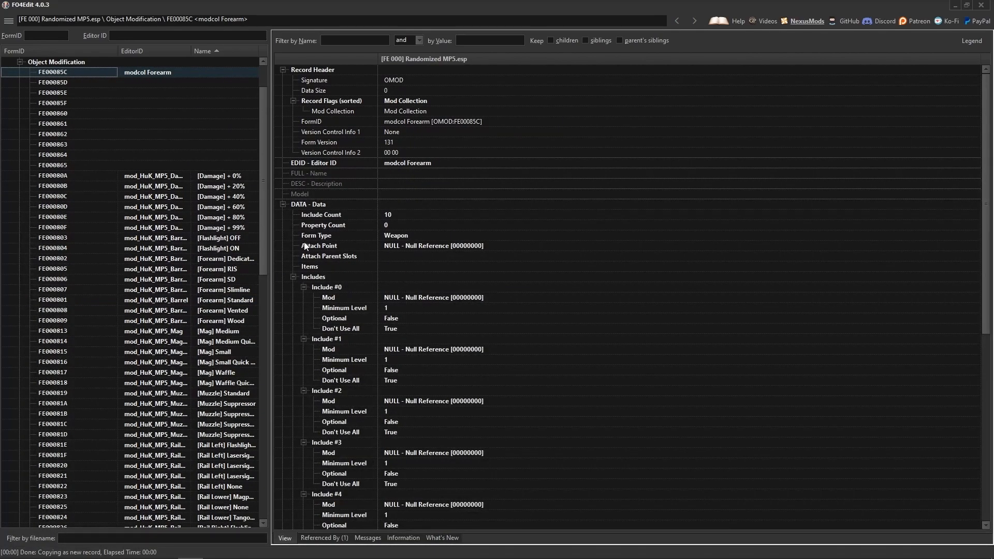
{"action": "double_click", "coordinate": [404, 245]}
{"action": "key", "text": "ctrl+v"}
{"action": "key", "text": "Return"}
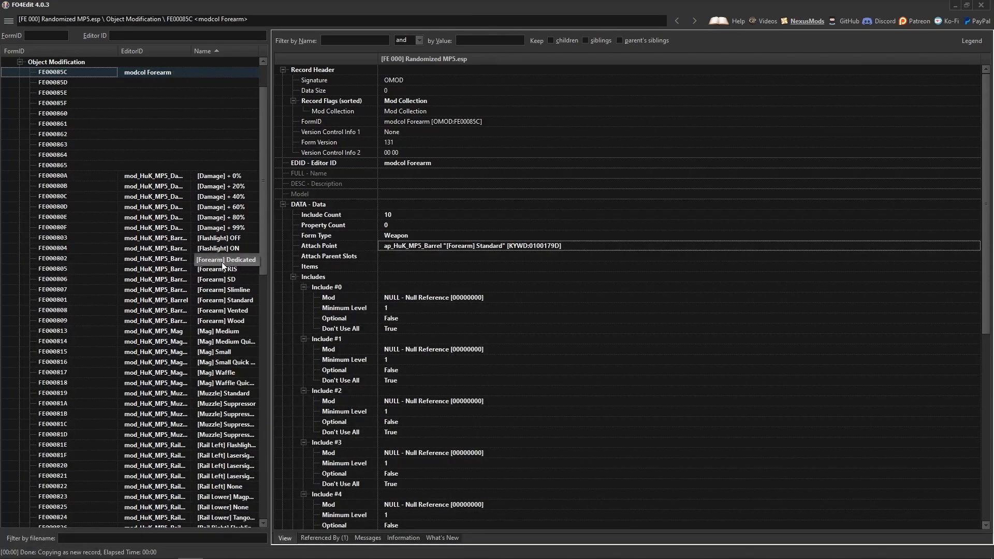
Compare modcol Forearm side by side with the seven [Forearm] records, from Dedicated through Wood
{"action": "left_click", "coordinate": [178, 259], "text": "ctrl"}
{"action": "left_click", "coordinate": [185, 279], "text": "ctrl+shift"}
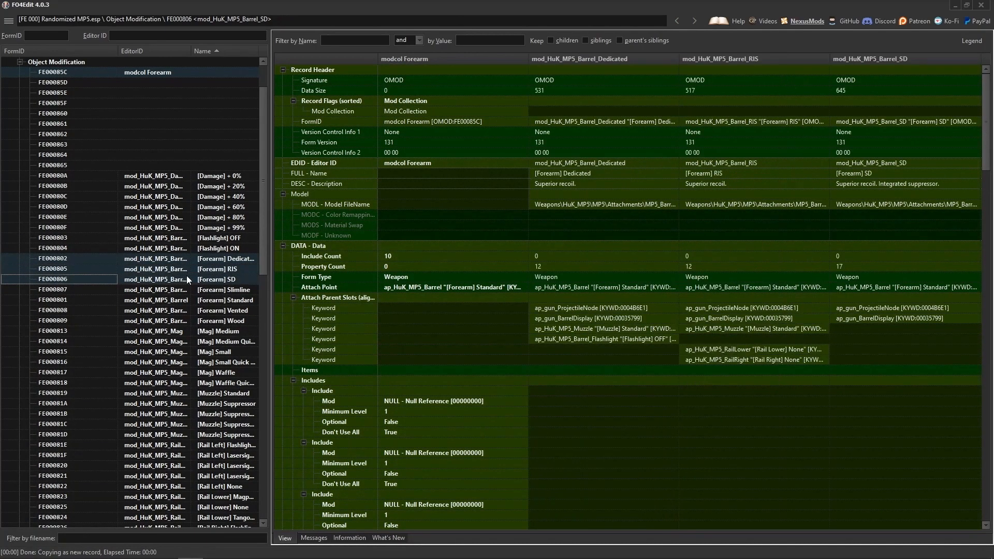
{"action": "left_click", "coordinate": [184, 289], "text": "ctrl"}
{"action": "left_click", "coordinate": [183, 299], "text": "ctrl"}
{"action": "left_click", "coordinate": [182, 310], "text": "ctrl"}
{"action": "left_click", "coordinate": [179, 321], "text": "ctrl"}
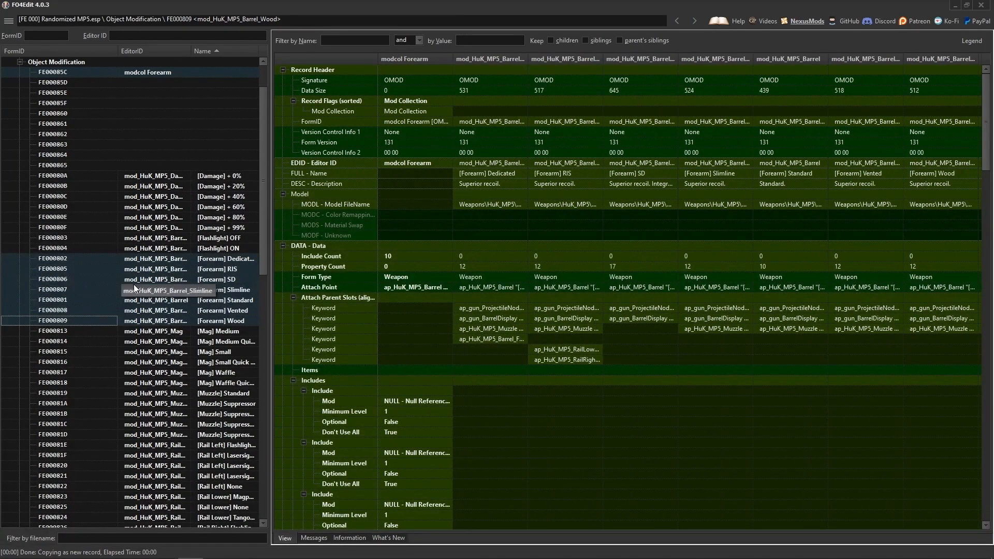
{"action": "scroll", "coordinate": [176, 304], "scroll_direction": "down", "scroll_amount": 15}
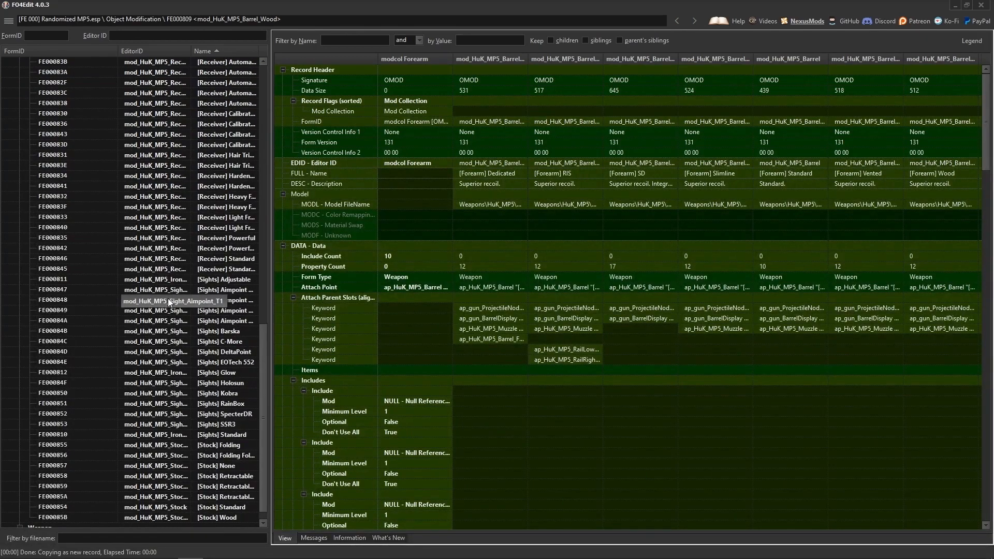
{"action": "scroll", "coordinate": [162, 285], "scroll_direction": "up", "scroll_amount": 15}
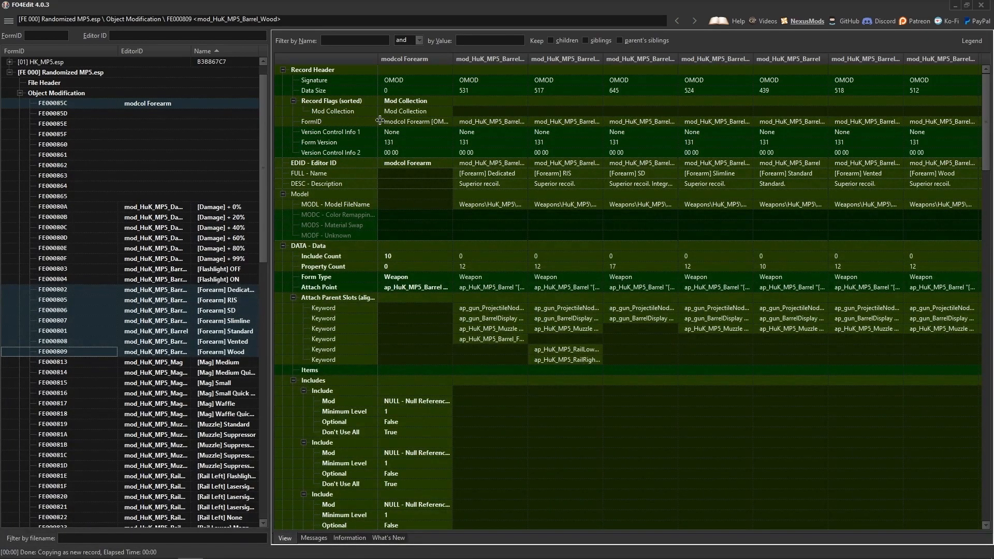
In modcol Forearm, set the Mod of Include #0 to [Forearm] Dedicated and of Include #1 to [Forearm] RIS
{"action": "left_click", "coordinate": [492, 122]}
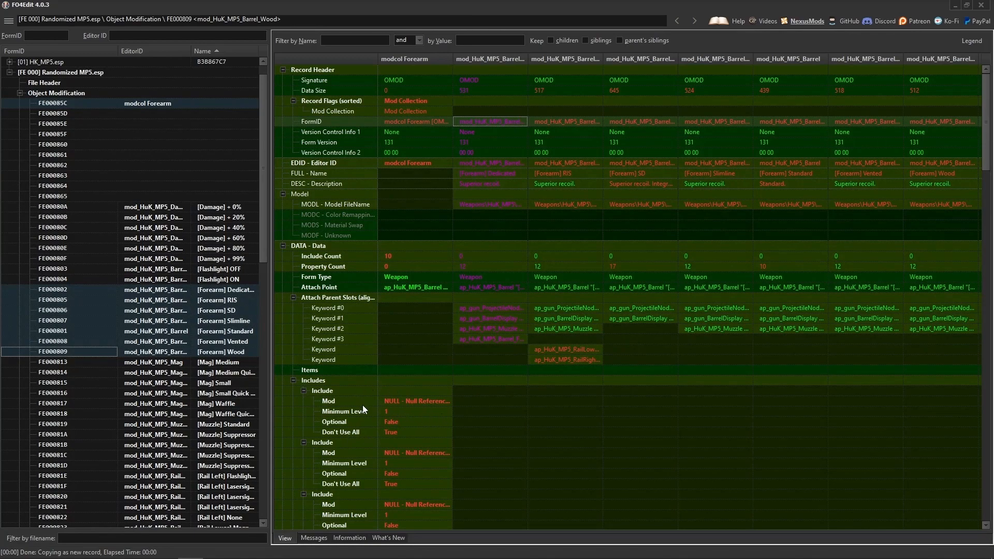
{"action": "double_click", "coordinate": [416, 402]}
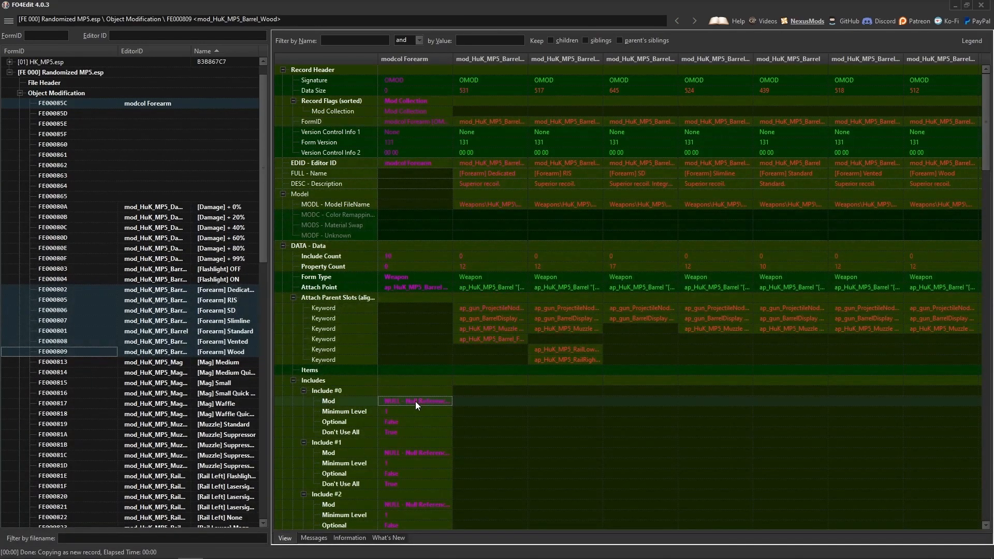
{"action": "key", "text": "ctrl+v"}
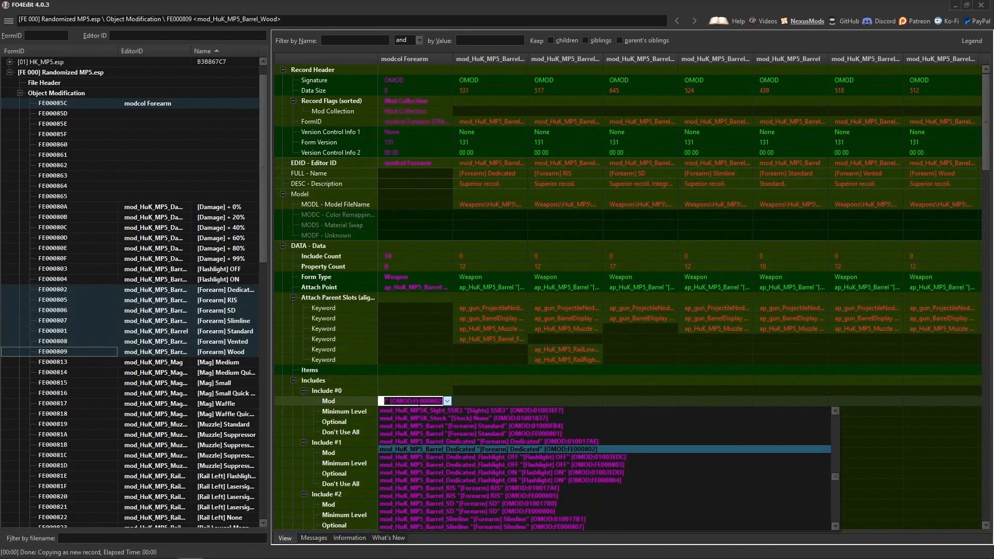
{"action": "key", "text": "Return"}
{"action": "left_click", "coordinate": [565, 121]}
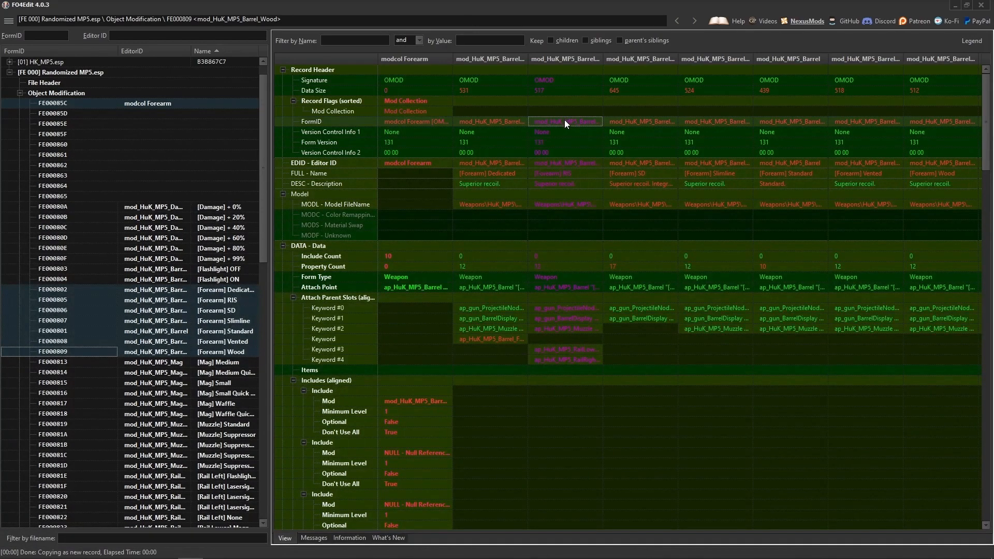
{"action": "double_click", "coordinate": [414, 453]}
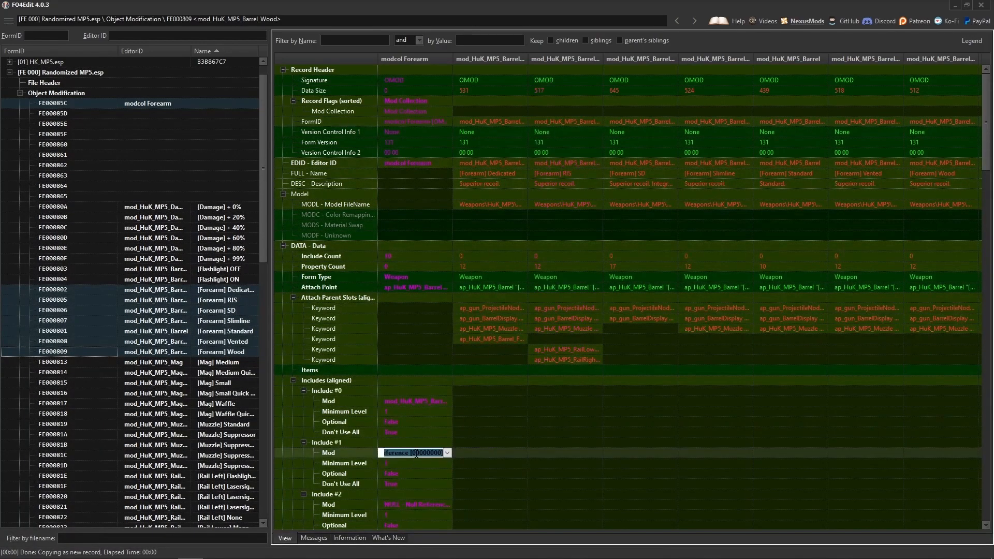
{"action": "key", "text": "ctrl+v"}
{"action": "key", "text": "Return"}
Set the Mod of Include #2 in modcol Forearm to the [Forearm] SD record
{"action": "left_click", "coordinate": [640, 122]}
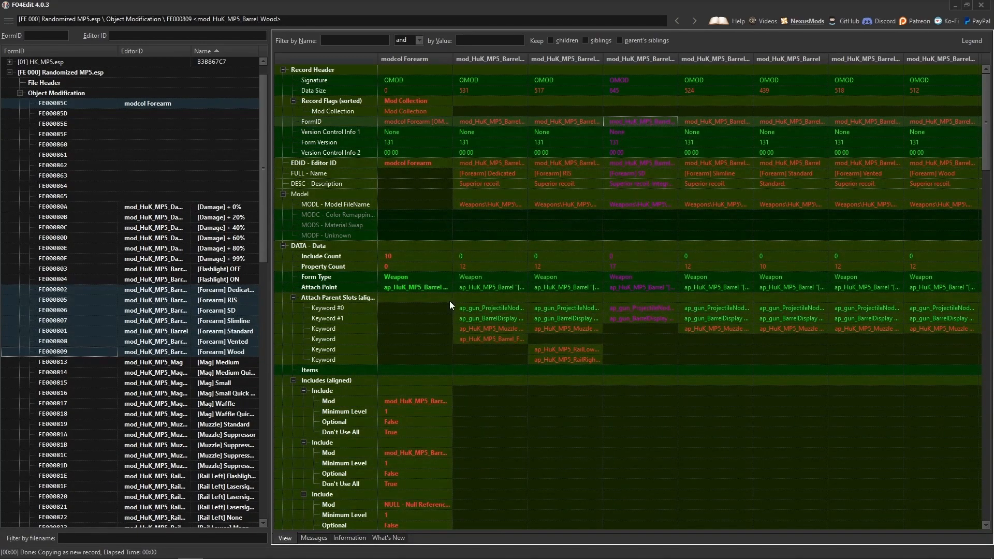
{"action": "scroll", "coordinate": [461, 278], "scroll_direction": "down", "scroll_amount": 3}
{"action": "double_click", "coordinate": [411, 411]}
{"action": "key", "text": "ctrl+v"}
{"action": "key", "text": "Return"}
Set the Mod of Include #3 in modcol Forearm to the [Forearm] Slimline record
{"action": "scroll", "coordinate": [662, 266], "scroll_direction": "up", "scroll_amount": 3}
{"action": "double_click", "coordinate": [708, 121]}
{"action": "left_click", "coordinate": [551, 113]}
{"action": "scroll", "coordinate": [570, 239], "scroll_direction": "down", "scroll_amount": 6}
{"action": "double_click", "coordinate": [415, 369]}
{"action": "key", "text": "ctrl+v"}
{"action": "key", "text": "Return"}
Try to fill the Mod of Include #4 in modcol Forearm with the [Forearm] Standard record's Editor ID
{"action": "scroll", "coordinate": [569, 249], "scroll_direction": "up", "scroll_amount": 6}
{"action": "left_click", "coordinate": [766, 121]}
{"action": "scroll", "coordinate": [750, 155], "scroll_direction": "down", "scroll_amount": 2}
{"action": "double_click", "coordinate": [772, 101]}
{"action": "left_click", "coordinate": [542, 110]}
{"action": "left_click", "coordinate": [769, 99]}
{"action": "key", "text": "ctrl+c"}
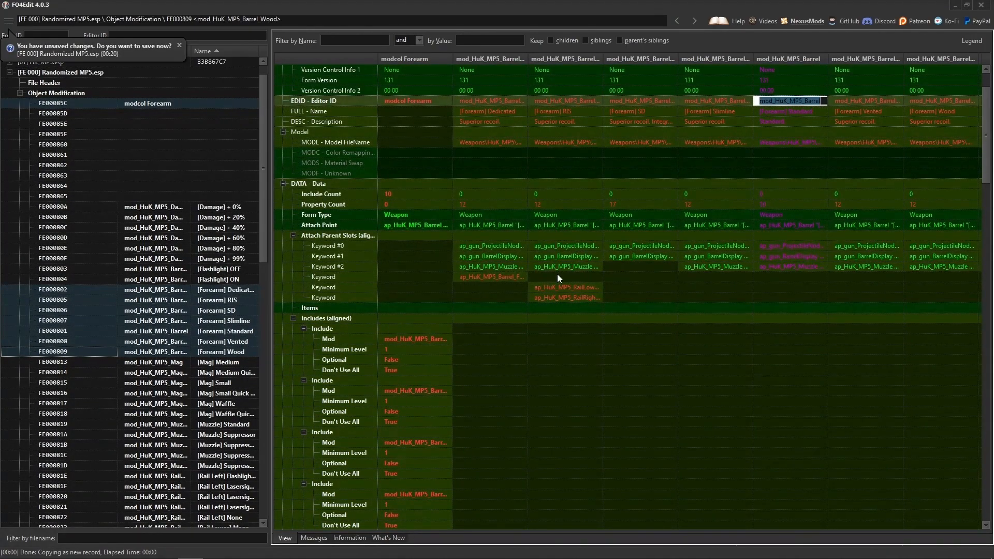
{"action": "scroll", "coordinate": [618, 269], "scroll_direction": "down", "scroll_amount": 2}
{"action": "double_click", "coordinate": [411, 484]}
{"action": "key", "text": "ctrl+v"}
{"action": "key", "text": "Return"}
{"action": "left_click", "coordinate": [564, 320]}
{"action": "key", "text": "Escape"}
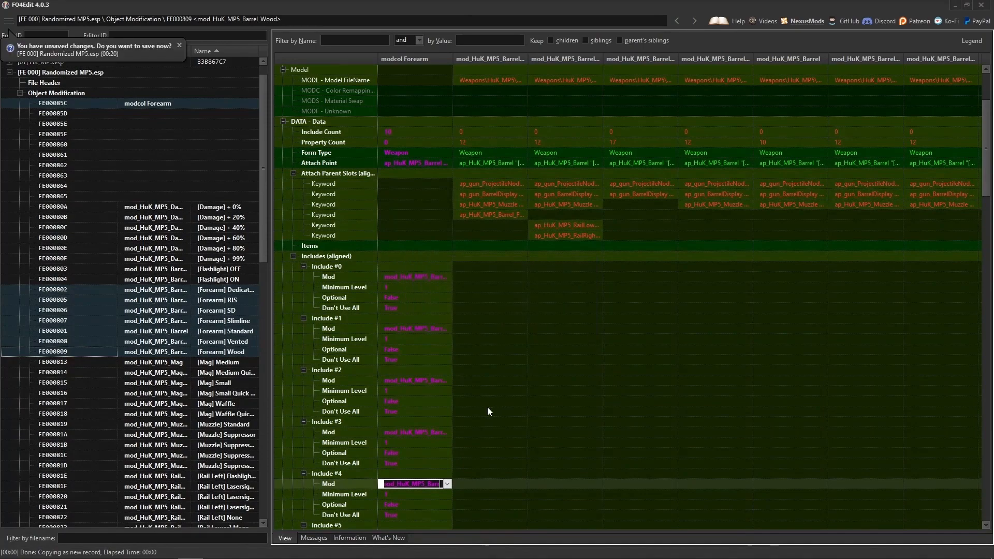
Copy the [Forearm] Standard record's FormID reference, OMOD:FE000801, into the Mod of Include #4 and Include #5 in modcol Forearm
{"action": "scroll", "coordinate": [783, 165], "scroll_direction": "up", "scroll_amount": 3}
{"action": "double_click", "coordinate": [784, 163]}
{"action": "left_click", "coordinate": [546, 109]}
{"action": "double_click", "coordinate": [773, 121]}
{"action": "left_click", "coordinate": [545, 110]}
{"action": "double_click", "coordinate": [773, 120]}
{"action": "left_click", "coordinate": [545, 109]}
{"action": "scroll", "coordinate": [719, 224], "scroll_direction": "down", "scroll_amount": 4}
{"action": "scroll", "coordinate": [719, 224], "scroll_direction": "up", "scroll_amount": 4}
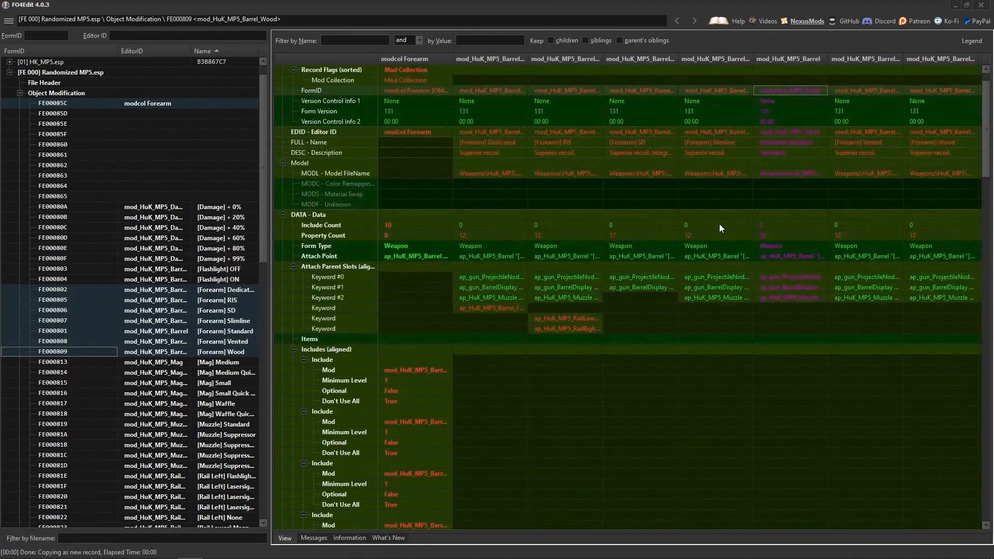
{"action": "scroll", "coordinate": [793, 120], "scroll_direction": "down", "scroll_amount": 10}
{"action": "double_click", "coordinate": [416, 297]}
{"action": "key", "text": "ctrl+v"}
{"action": "key", "text": "Return"}
{"action": "double_click", "coordinate": [425, 350]}
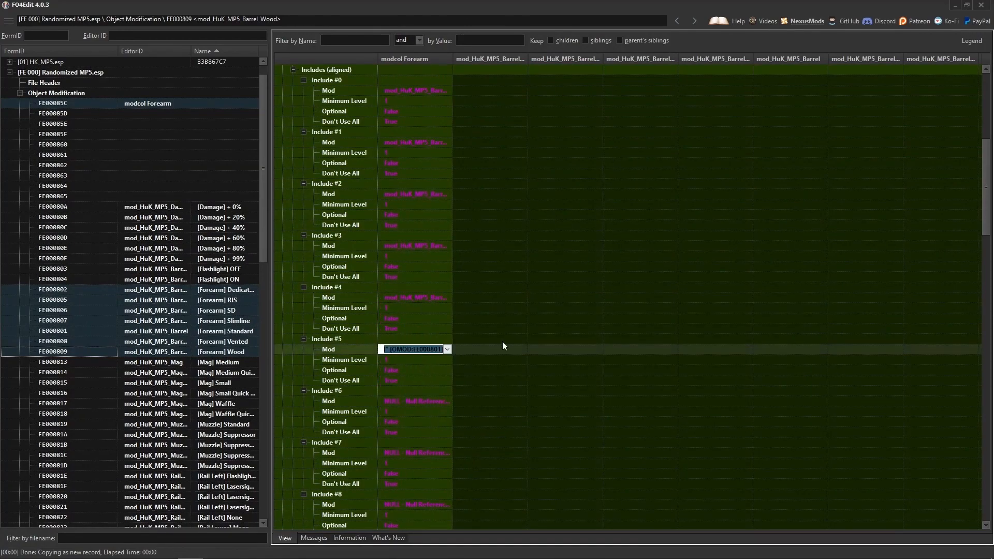
{"action": "left_click", "coordinate": [564, 320]}
Set the Mod of Include #5 in modcol Forearm to the [Forearm] Vented record, copied from its FormID
{"action": "scroll", "coordinate": [725, 207], "scroll_direction": "up", "scroll_amount": 10}
{"action": "double_click", "coordinate": [875, 120]}
{"action": "key", "text": "Escape"}
{"action": "double_click", "coordinate": [776, 121]}
{"action": "key", "text": "Escape"}
{"action": "scroll", "coordinate": [471, 288], "scroll_direction": "down", "scroll_amount": 11}
{"action": "double_click", "coordinate": [424, 318]}
{"action": "double_click", "coordinate": [424, 266]}
{"action": "left_click", "coordinate": [491, 263]}
{"action": "scroll", "coordinate": [491, 263], "scroll_direction": "up", "scroll_amount": 11}
{"action": "scroll", "coordinate": [429, 310], "scroll_direction": "down", "scroll_amount": 12}
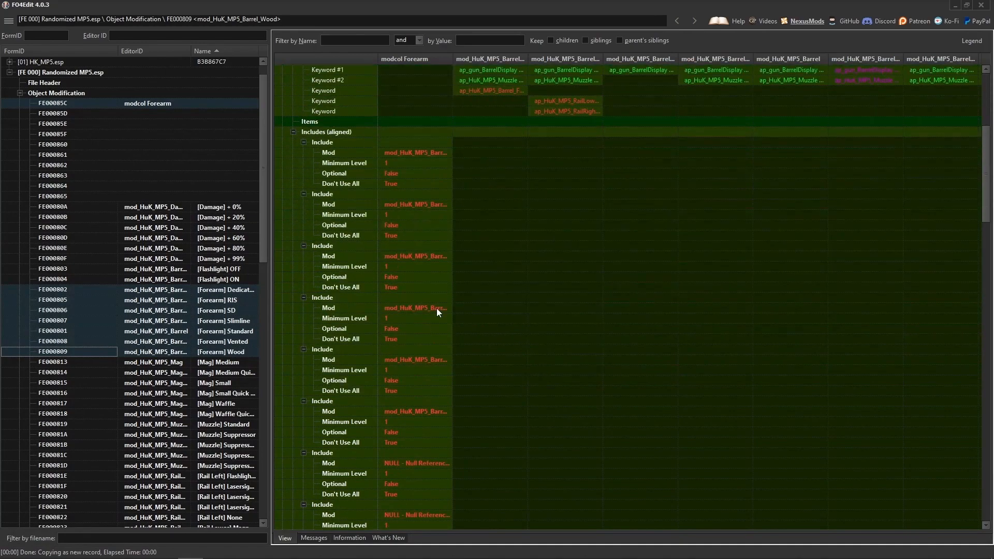
{"action": "double_click", "coordinate": [413, 287]}
Set the Mod of Include #7 in modcol Forearm to the [Forearm] Wood record and check the filled Includes list
{"action": "scroll", "coordinate": [701, 273], "scroll_direction": "up", "scroll_amount": 12}
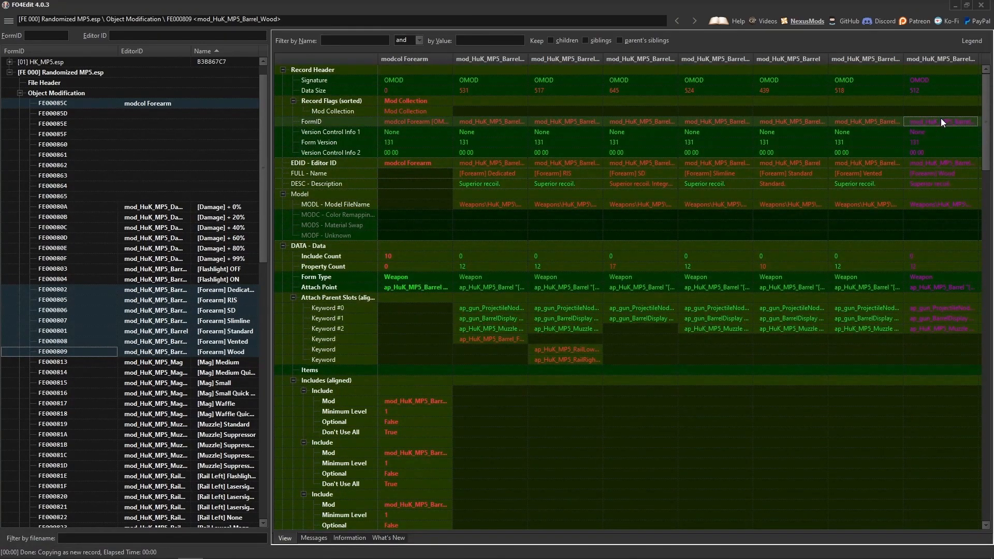
{"action": "scroll", "coordinate": [940, 118], "scroll_direction": "down", "scroll_amount": 15}
{"action": "double_click", "coordinate": [414, 235]}
{"action": "scroll", "coordinate": [495, 290], "scroll_direction": "up", "scroll_amount": 5}
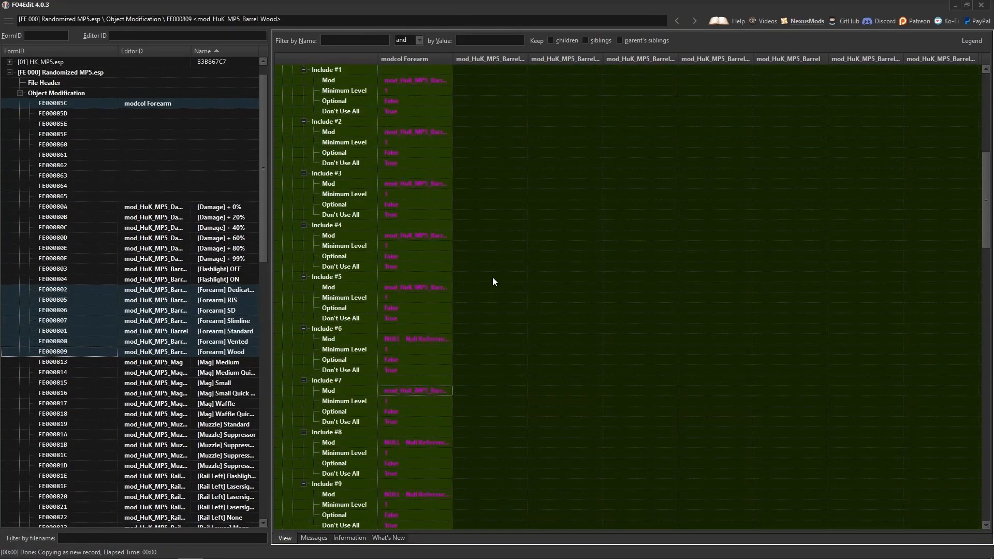
{"action": "scroll", "coordinate": [493, 281], "scroll_direction": "down", "scroll_amount": 4}
{"action": "scroll", "coordinate": [494, 281], "scroll_direction": "up", "scroll_amount": 10}
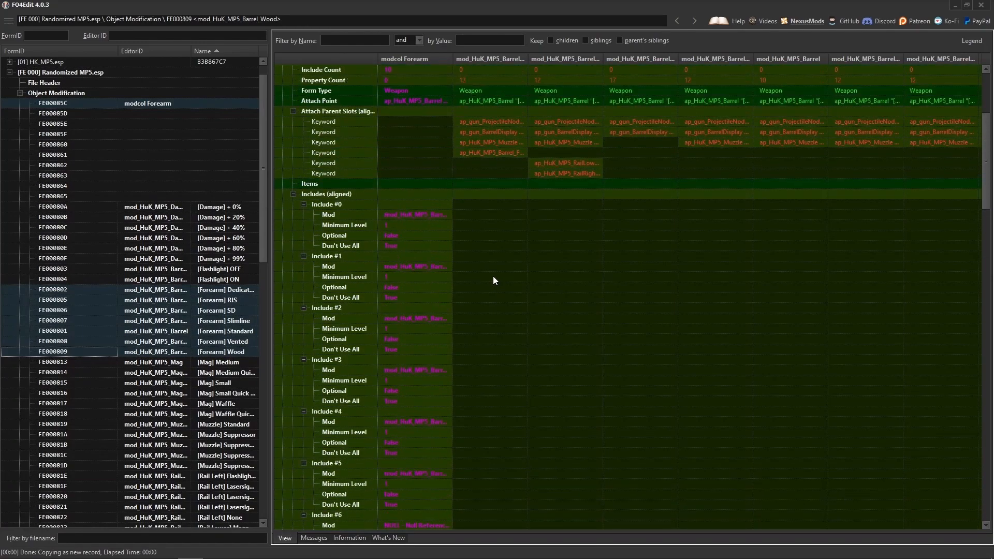
{"action": "scroll", "coordinate": [493, 282], "scroll_direction": "down", "scroll_amount": 4}
{"action": "scroll", "coordinate": [518, 300], "scroll_direction": "up", "scroll_amount": 10}
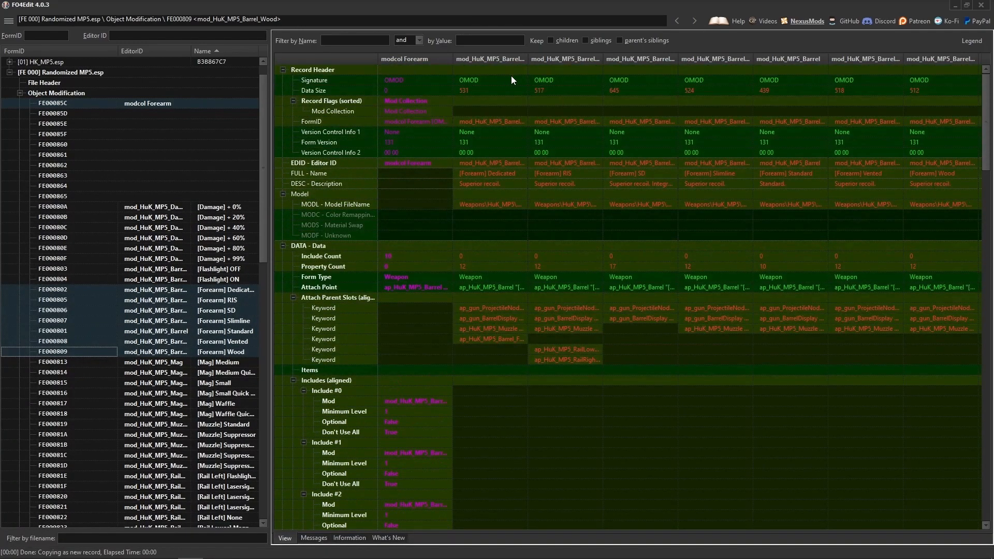
Remove the unfilled Include #6, Include #8 and Include #9 from modcol Forearm's Includes list
{"action": "scroll", "coordinate": [479, 321], "scroll_direction": "down", "scroll_amount": 9}
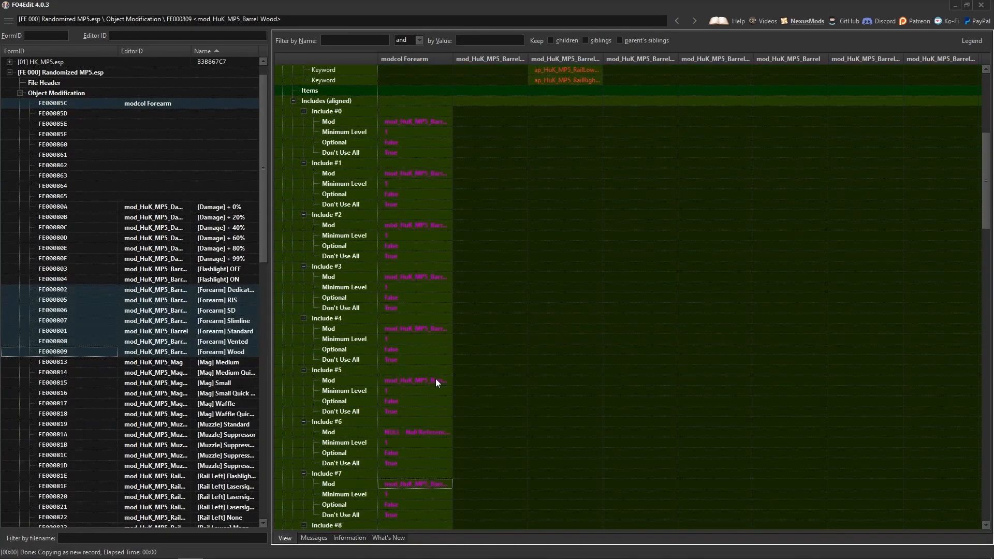
{"action": "scroll", "coordinate": [490, 355], "scroll_direction": "down", "scroll_amount": 5}
{"action": "right_click", "coordinate": [390, 266]}
{"action": "left_click", "coordinate": [425, 272]}
{"action": "right_click", "coordinate": [393, 315]}
{"action": "left_click", "coordinate": [408, 319]}
{"action": "right_click", "coordinate": [391, 319]}
{"action": "left_click", "coordinate": [414, 324]}
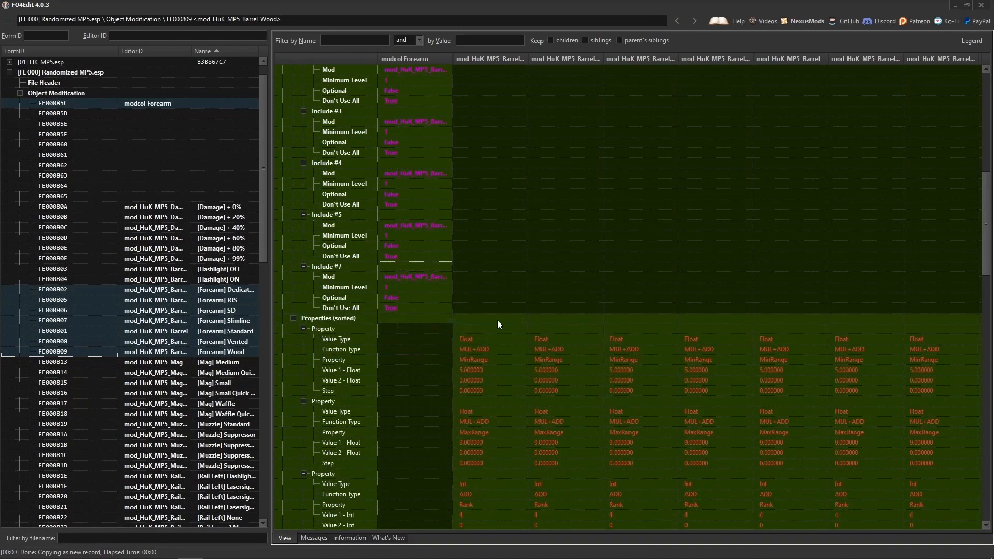
{"action": "scroll", "coordinate": [424, 329], "scroll_direction": "up", "scroll_amount": 14}
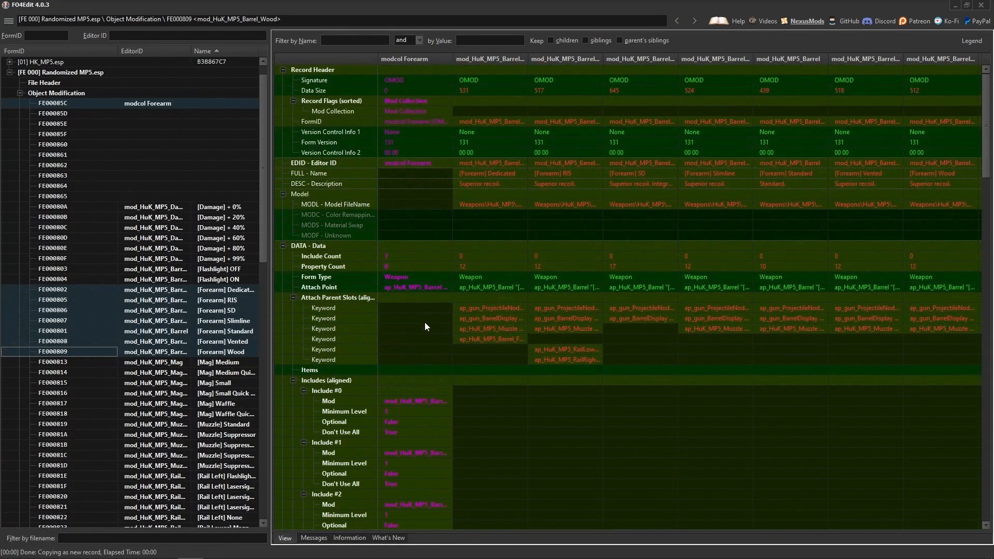
Give the unnamed Mod Collection record FE00085D the Editor ID Modcol Damage
{"action": "left_click", "coordinate": [171, 207]}
{"action": "left_click", "coordinate": [162, 259]}
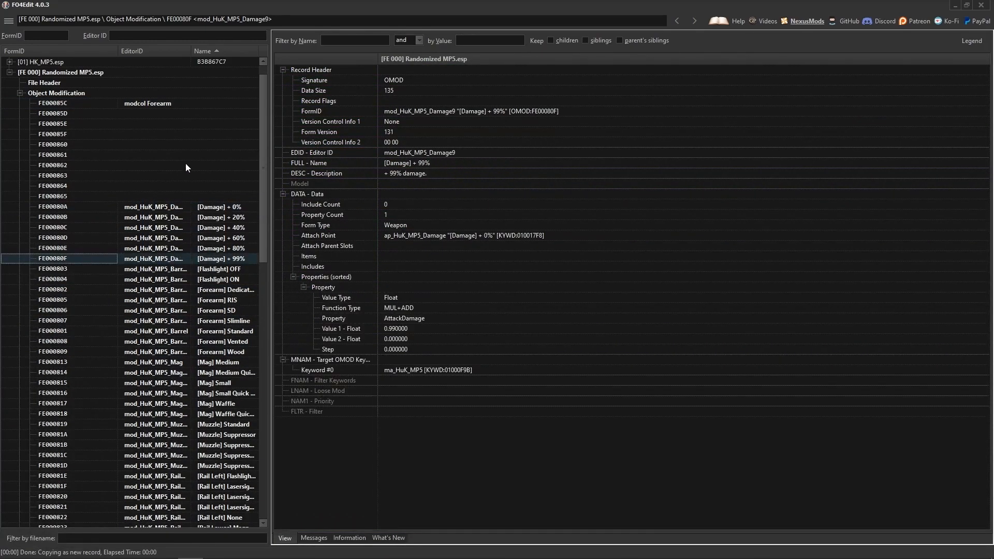
{"action": "left_click", "coordinate": [148, 114]}
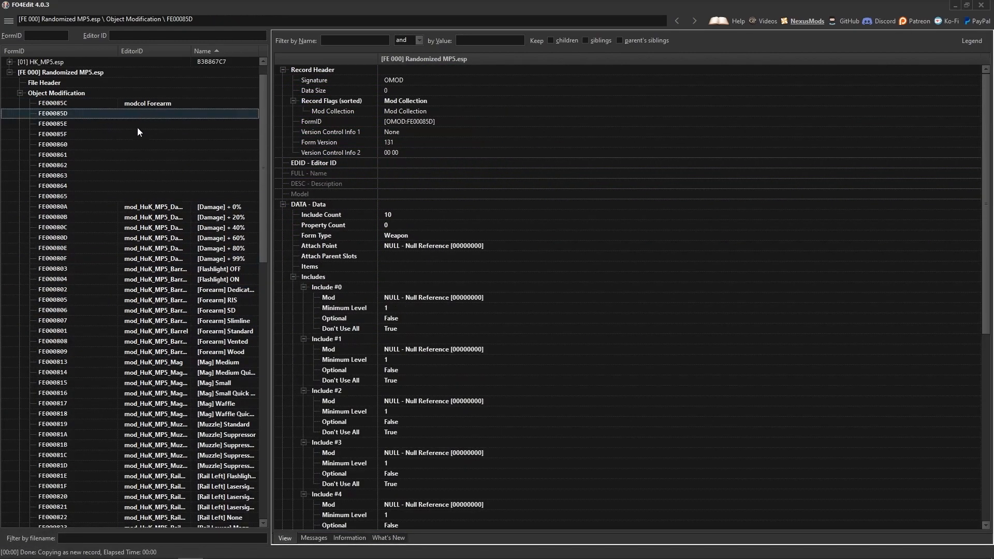
{"action": "left_click", "coordinate": [396, 162]}
{"action": "right_click", "coordinate": [395, 162]}
{"action": "left_click", "coordinate": [422, 166]}
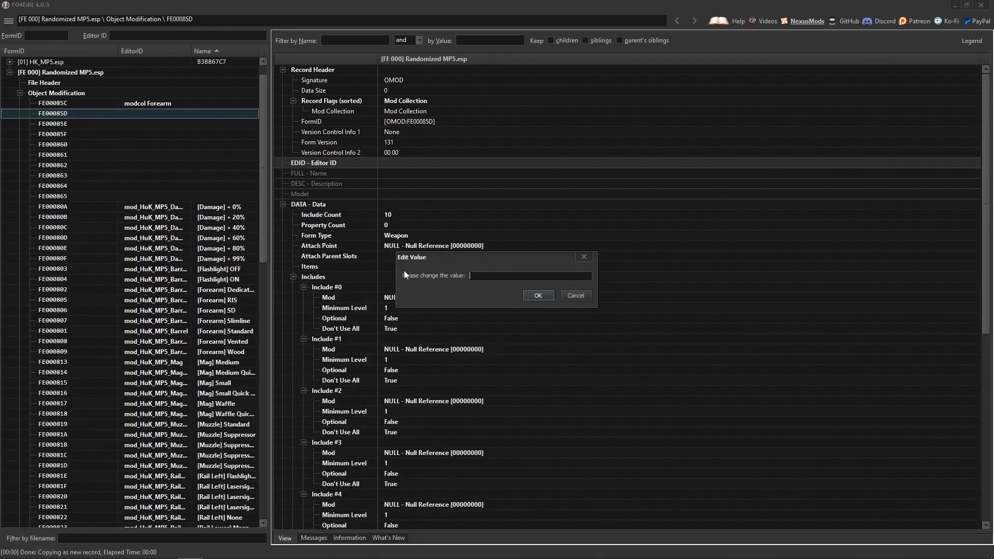
{"action": "type", "text": "modcol damage"}
{"action": "left_click", "coordinate": [491, 276]}
{"action": "key", "text": "BackSpace"}
{"action": "type", "text": "D"}
{"action": "left_click", "coordinate": [472, 276]}
{"action": "key", "text": "BackSpace"}
{"action": "type", "text": "M"}
{"action": "left_click", "coordinate": [538, 296]}
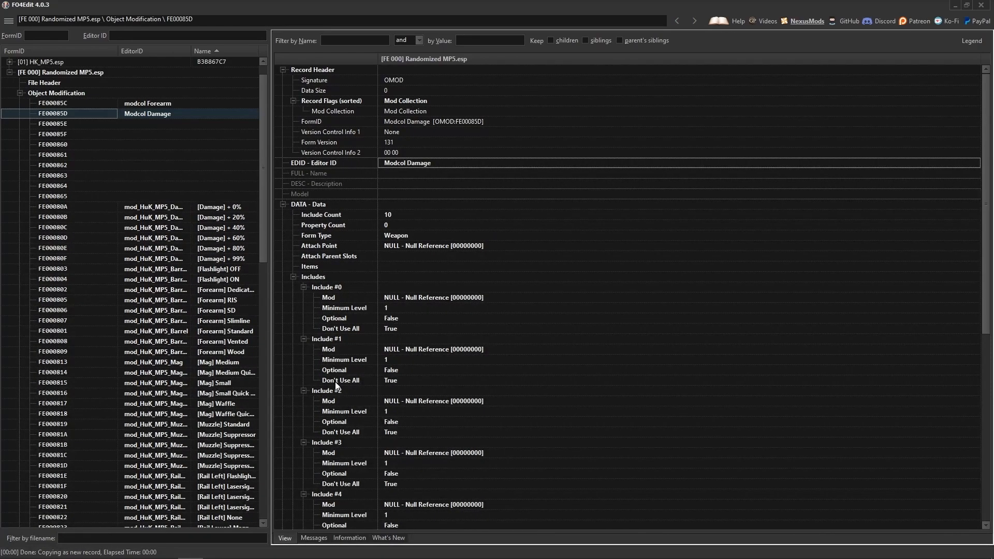
Remove Include #1 through Include #9 from the Modcol Damage record, keeping only Include #0
{"action": "right_click", "coordinate": [396, 338]}
{"action": "left_click", "coordinate": [417, 344]}
{"action": "right_click", "coordinate": [399, 339]}
{"action": "left_click", "coordinate": [409, 343]}
{"action": "right_click", "coordinate": [399, 339]}
{"action": "left_click", "coordinate": [417, 344]}
{"action": "right_click", "coordinate": [399, 340]}
{"action": "left_click", "coordinate": [417, 344]}
{"action": "right_click", "coordinate": [399, 340]}
{"action": "left_click", "coordinate": [419, 344]}
{"action": "right_click", "coordinate": [404, 340]}
{"action": "left_click", "coordinate": [416, 344]}
{"action": "right_click", "coordinate": [403, 337]}
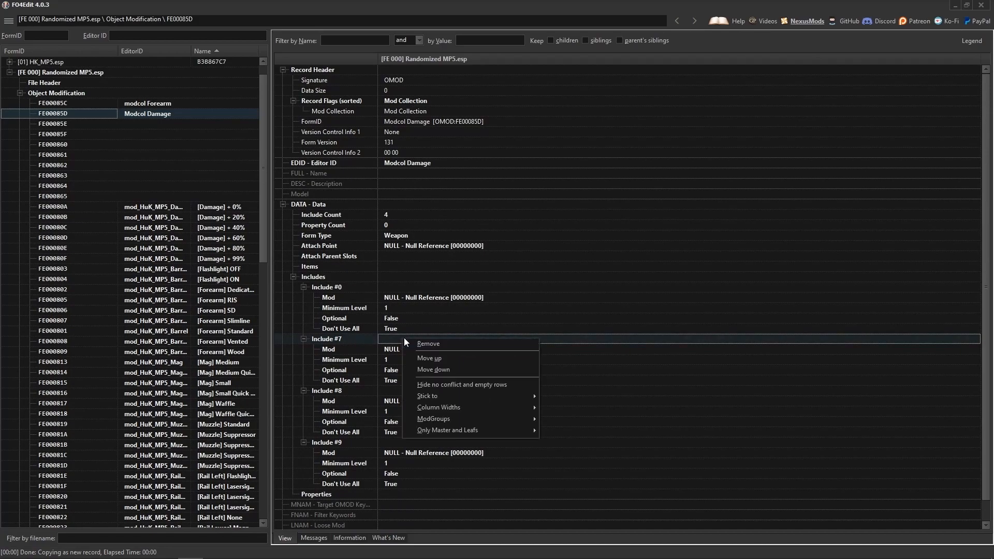
{"action": "left_click", "coordinate": [409, 344]}
{"action": "right_click", "coordinate": [403, 337]}
{"action": "left_click", "coordinate": [409, 343]}
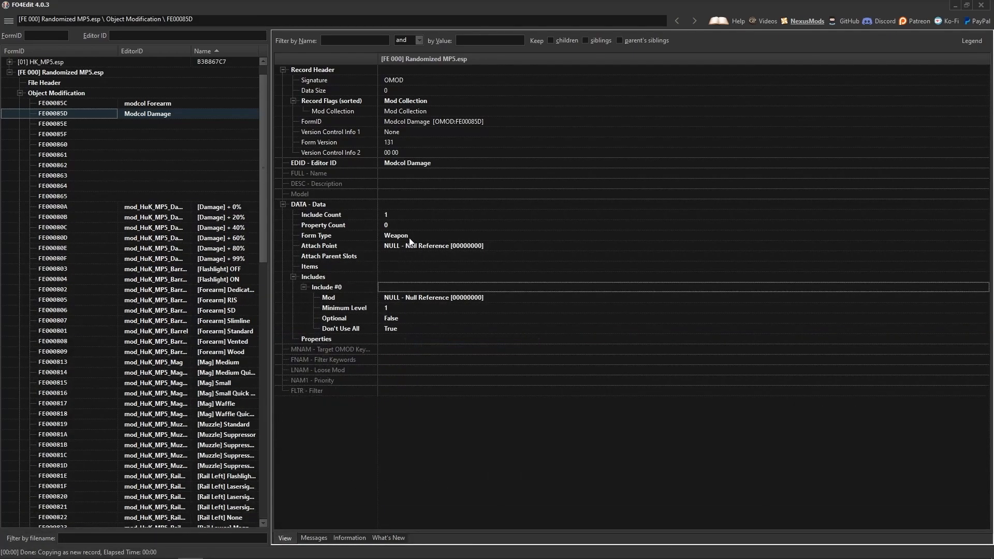
Set the Attach Point of Modcol Damage to ap_HuK_MP5_Damage, copied from the [Damage] + 0% record
{"action": "left_click", "coordinate": [177, 207], "text": "ctrl"}
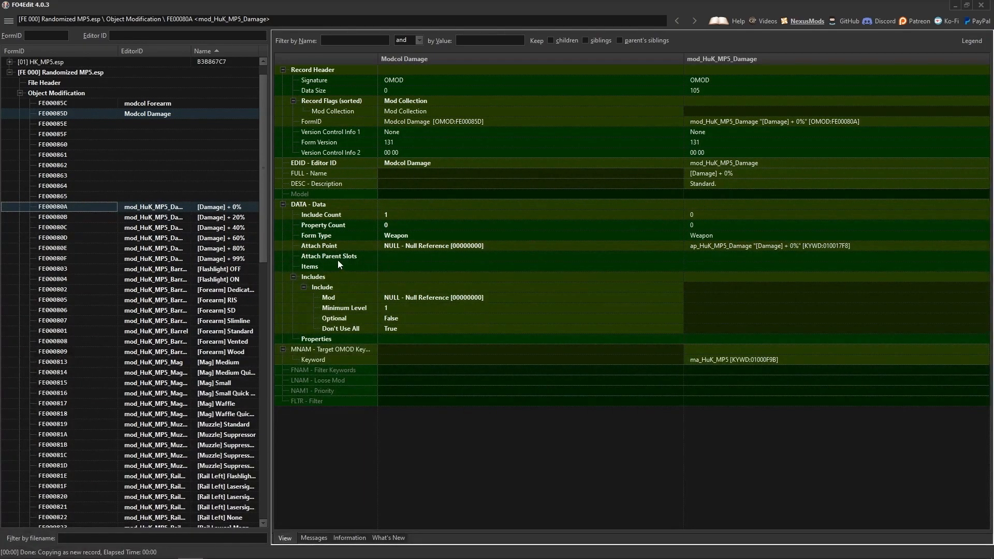
{"action": "left_click", "coordinate": [746, 246]}
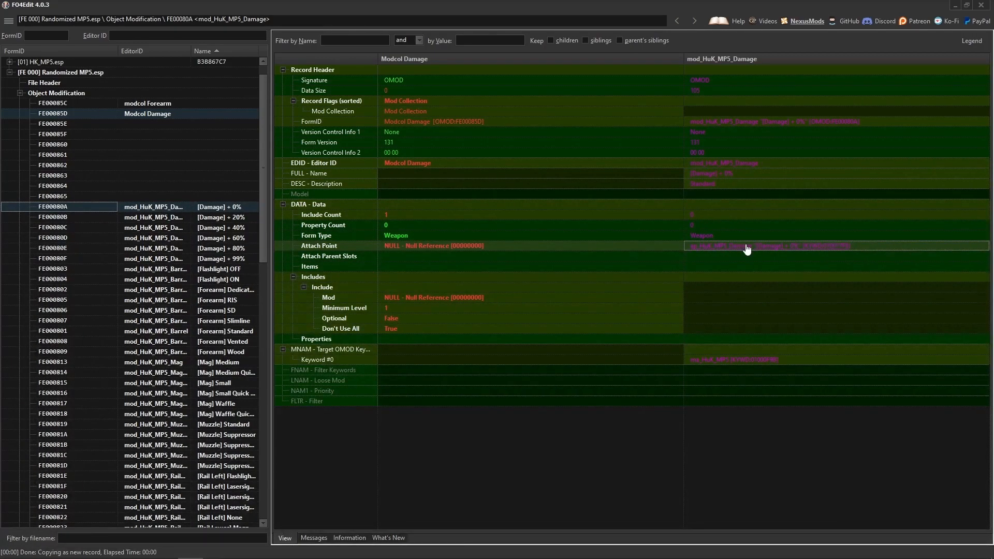
{"action": "double_click", "coordinate": [417, 246]}
{"action": "type", "text": "ap_HuK_MP5_Damage \"[Damage] + 0%\" [KYWD:010017F8]"}
{"action": "key", "text": "Return"}
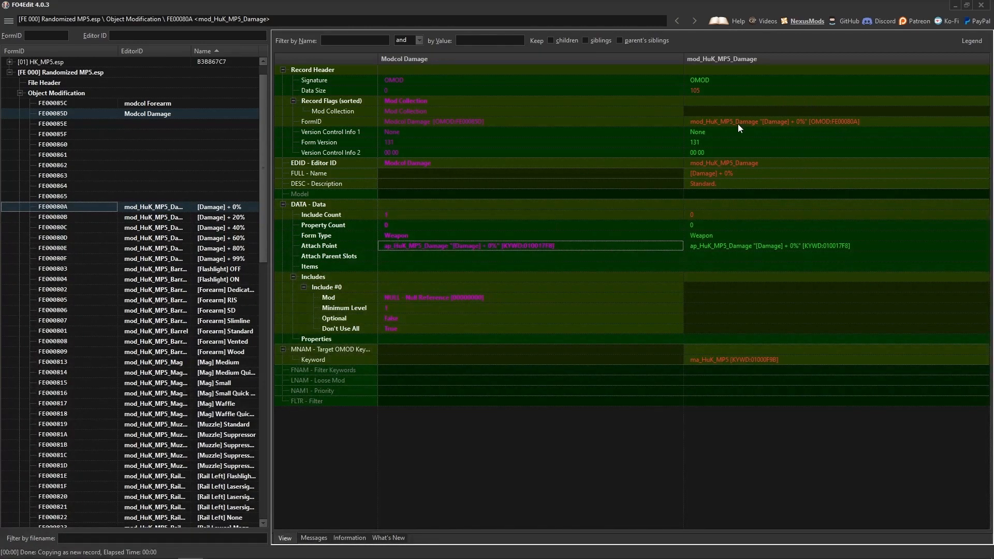
Set the Mod of Include #0 in Modcol Damage to the mod_HuK_MP5_Damage "[Damage] + 0%" record
{"action": "left_click", "coordinate": [752, 122]}
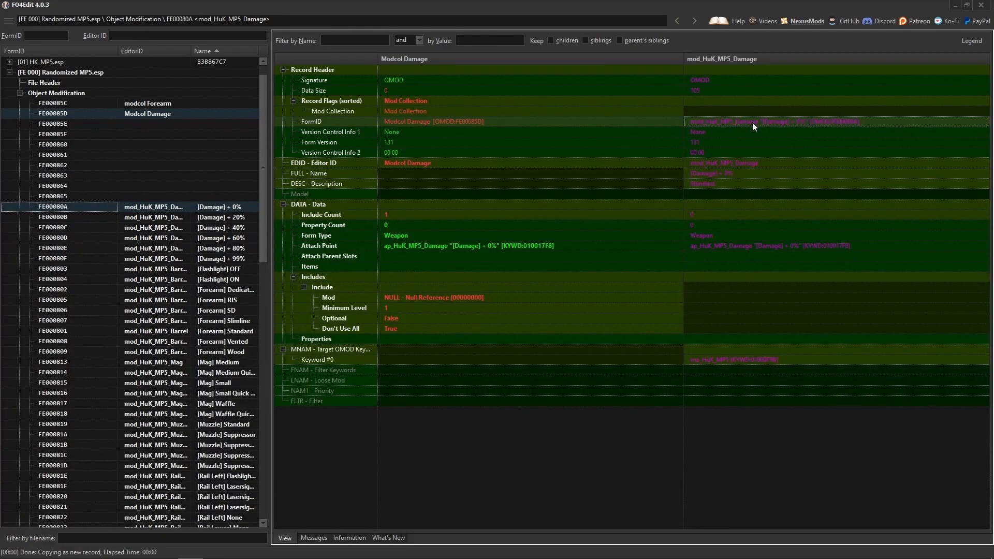
{"action": "double_click", "coordinate": [426, 298]}
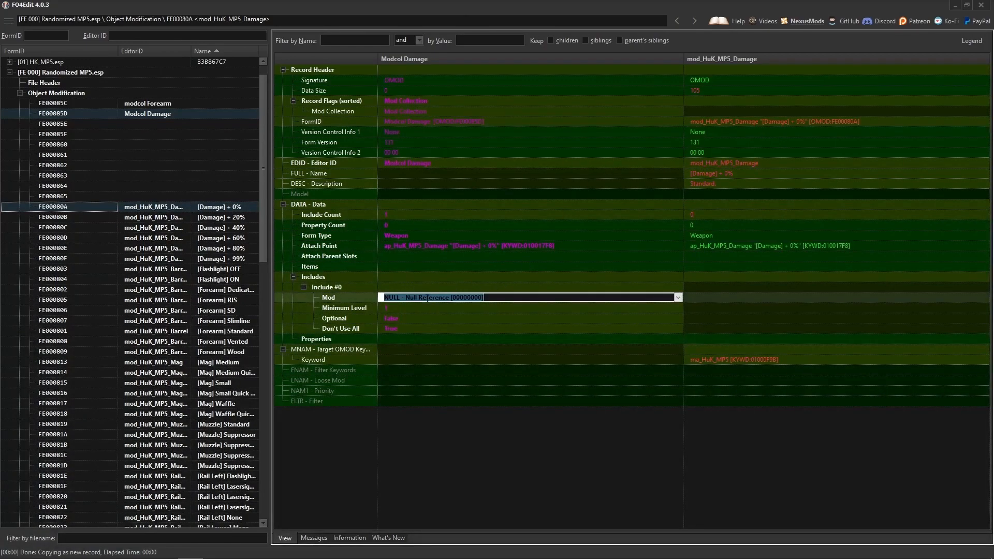
{"action": "type", "text": "mod_HuK_MP5_Damage \"[Damage] + 0%\" [OMOD:FE00080A]"}
{"action": "key", "text": "Return"}
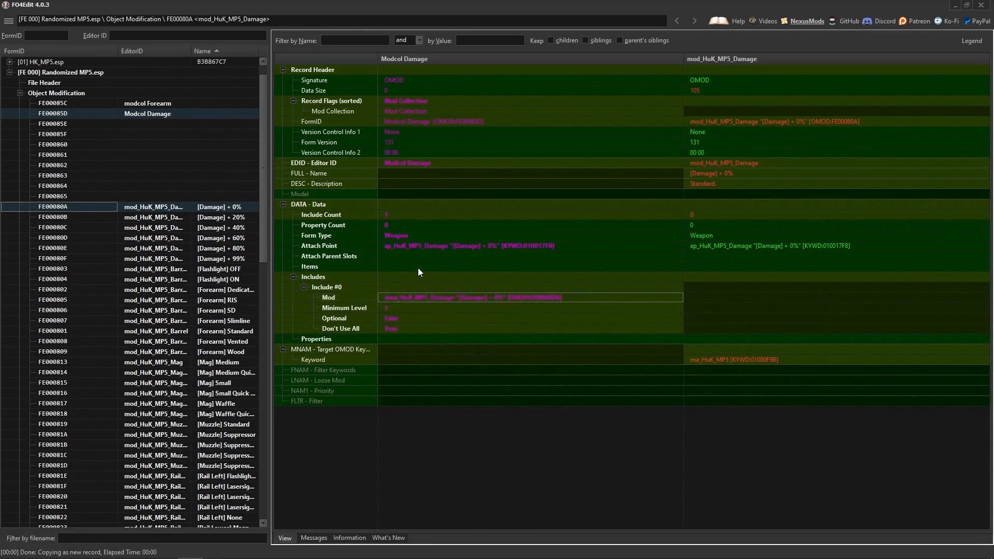
Compare the Forearm and Damage collections and capitalize the Forearm record's Editor ID as Modcol Forearm
{"action": "left_click", "coordinate": [158, 105]}
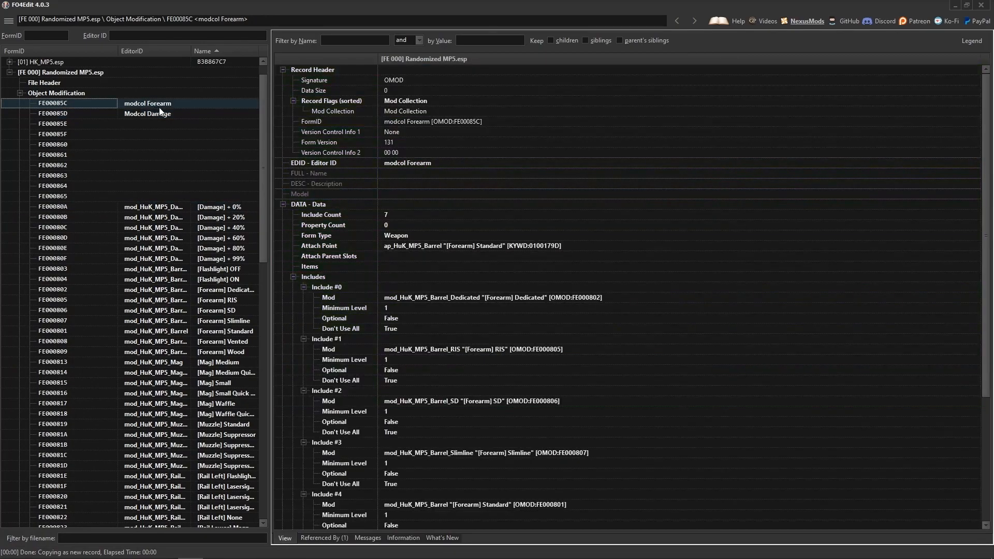
{"action": "scroll", "coordinate": [355, 177], "scroll_direction": "down", "scroll_amount": 6}
{"action": "scroll", "coordinate": [355, 177], "scroll_direction": "up", "scroll_amount": 6}
{"action": "left_click", "coordinate": [141, 115]}
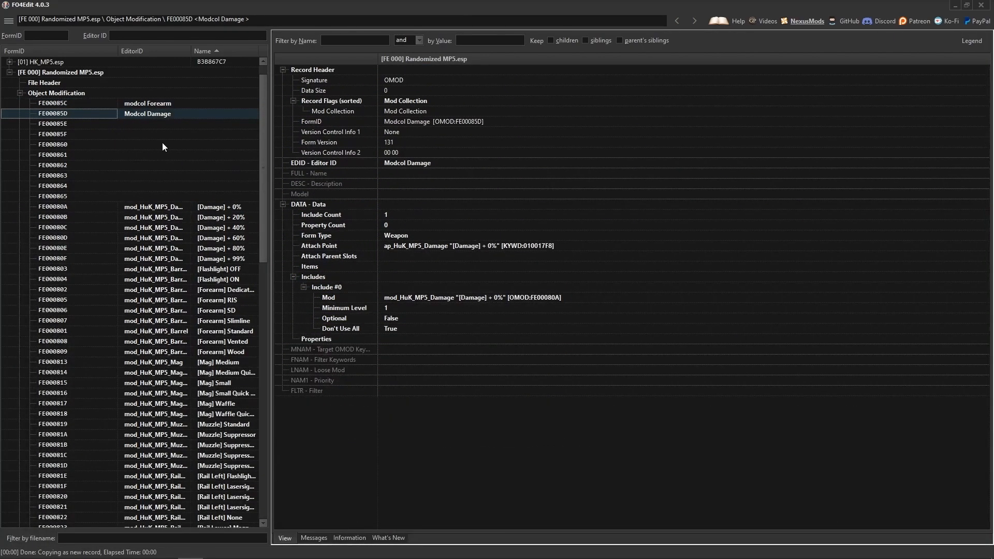
{"action": "left_click", "coordinate": [144, 103]}
{"action": "double_click", "coordinate": [408, 164]}
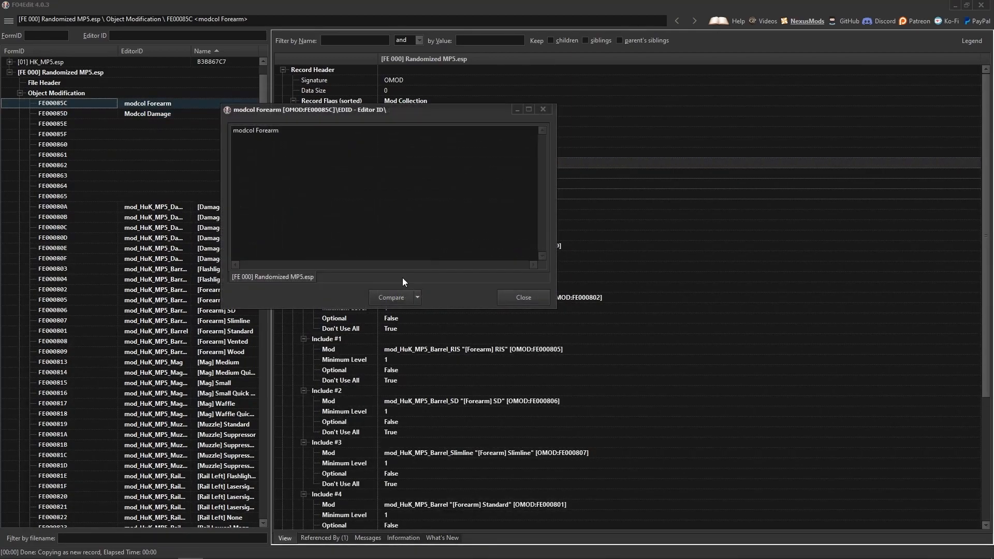
{"action": "left_click", "coordinate": [523, 298]}
{"action": "right_click", "coordinate": [403, 160]}
{"action": "left_click", "coordinate": [408, 172]}
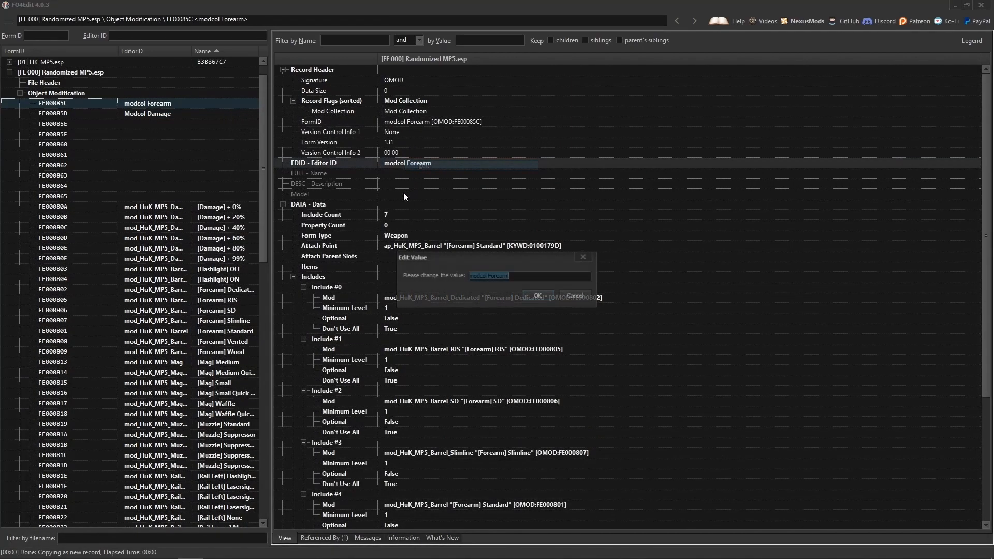
{"action": "left_click", "coordinate": [478, 277]}
{"action": "left_click", "coordinate": [470, 276]}
{"action": "key", "text": "Delete"}
{"action": "type", "text": "M"}
{"action": "left_click", "coordinate": [541, 294]}
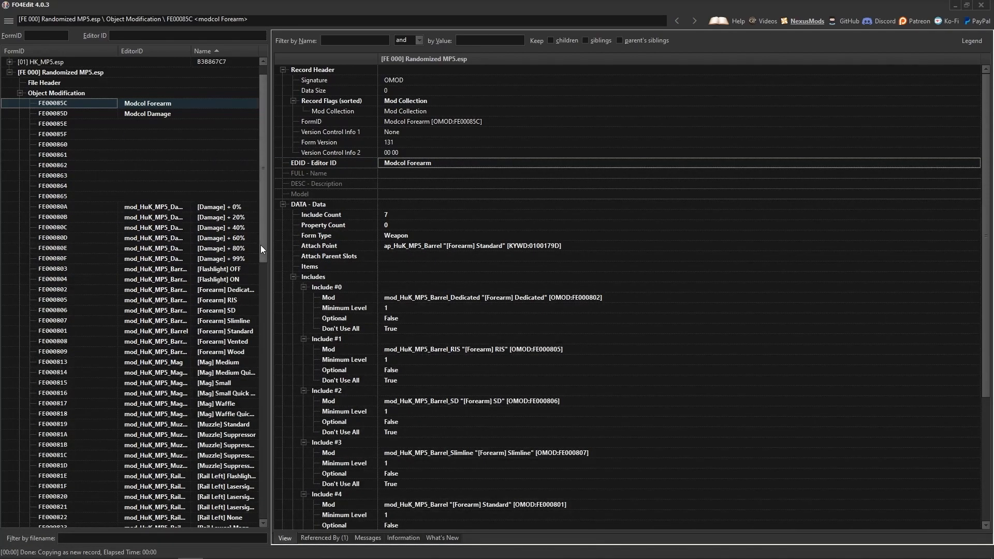
Examine the Includes of the object template in the Randomized MP5 weapon record for default attachments
{"action": "scroll", "coordinate": [160, 261], "scroll_direction": "down", "scroll_amount": 6}
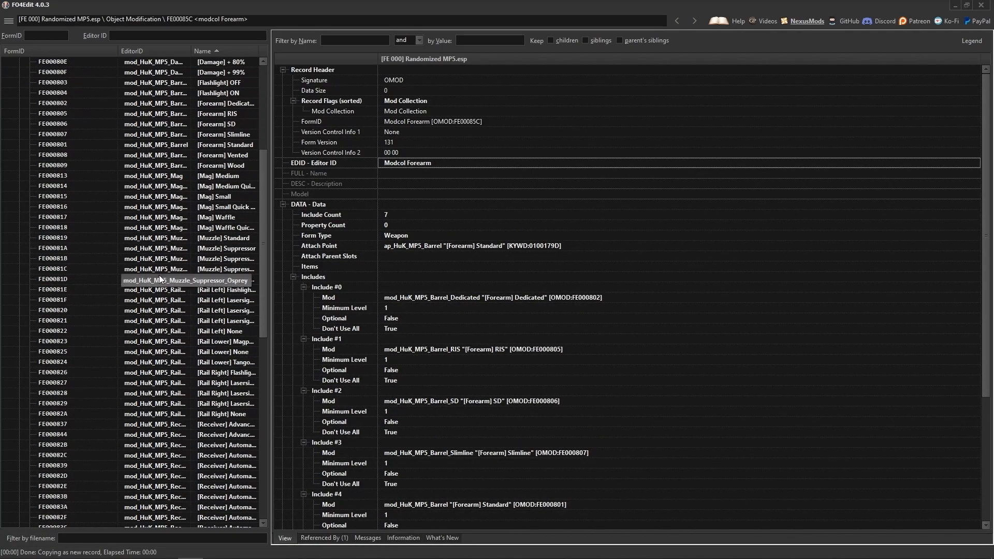
{"action": "scroll", "coordinate": [150, 280], "scroll_direction": "up", "scroll_amount": 7}
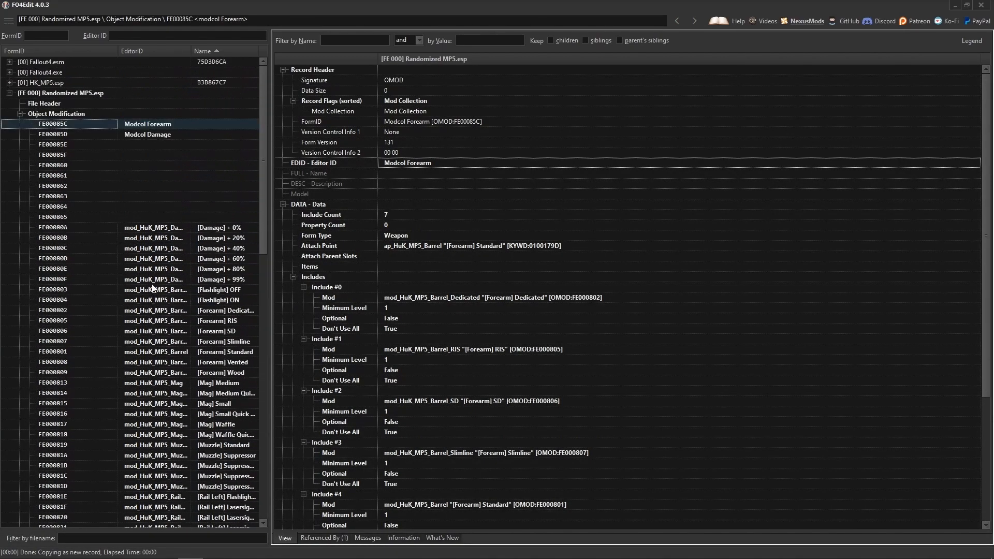
{"action": "left_click", "coordinate": [20, 114]}
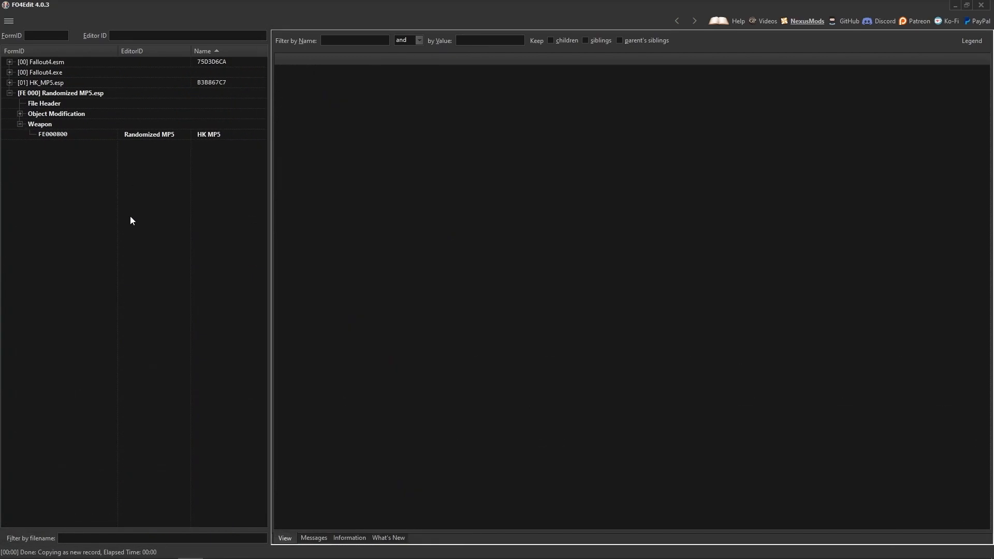
{"action": "left_click", "coordinate": [148, 136]}
{"action": "scroll", "coordinate": [516, 253], "scroll_direction": "down", "scroll_amount": 20}
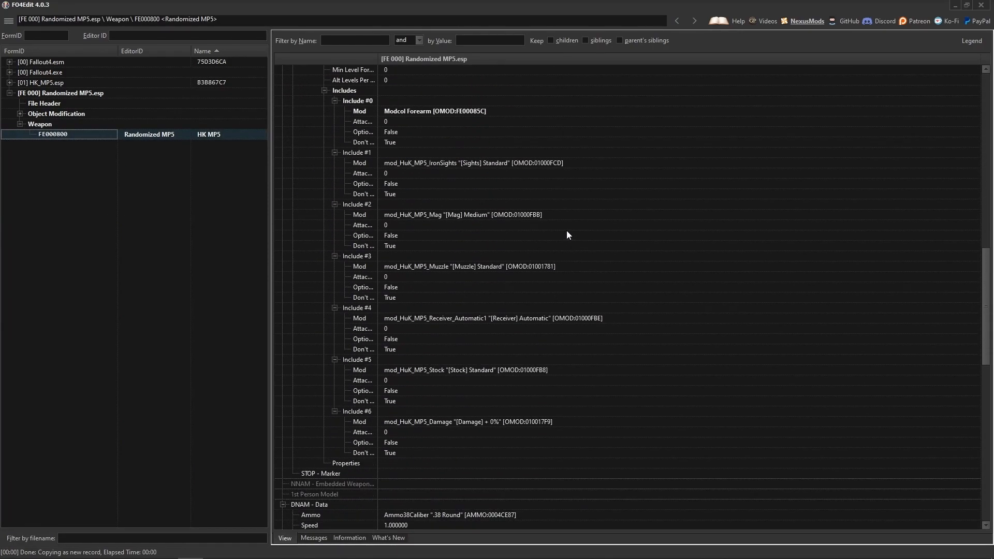
{"action": "scroll", "coordinate": [591, 243], "scroll_direction": "up", "scroll_amount": 1}
{"action": "scroll", "coordinate": [593, 239], "scroll_direction": "down", "scroll_amount": 6}
{"action": "scroll", "coordinate": [590, 244], "scroll_direction": "up", "scroll_amount": 4}
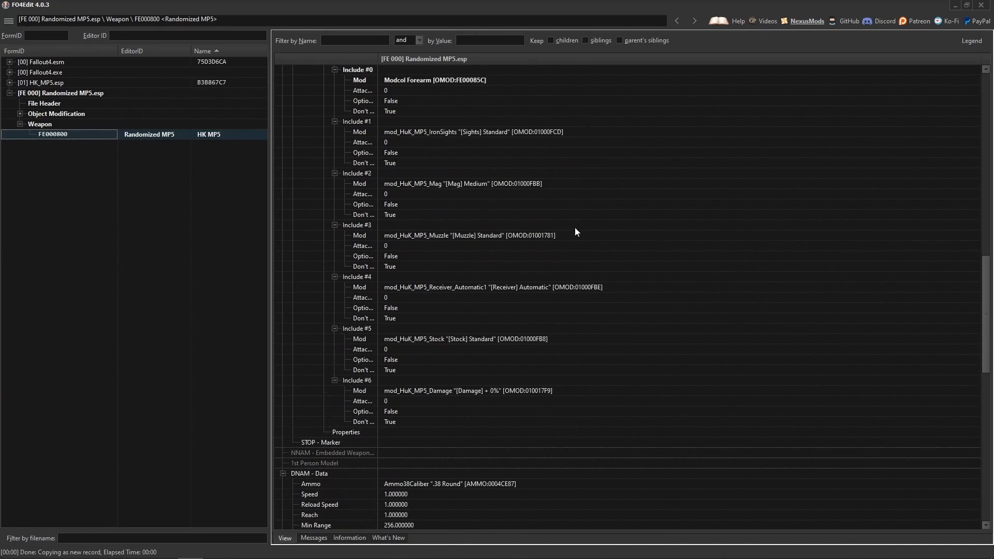
{"action": "left_click", "coordinate": [19, 125]}
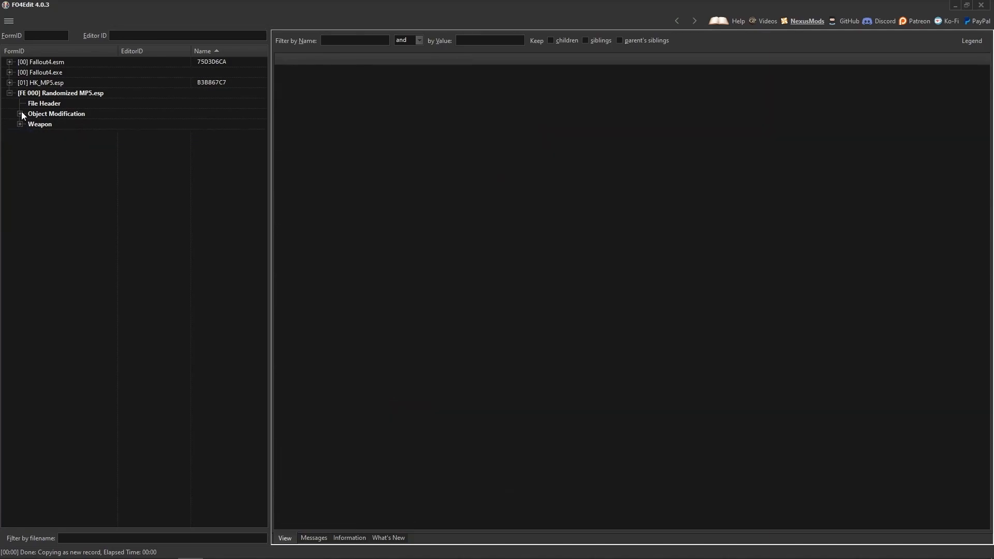
Give the unnamed Mod Collection record FE00085E the Editor ID Modcol Rail Left
{"action": "left_click", "coordinate": [19, 114]}
{"action": "left_click", "coordinate": [146, 93]}
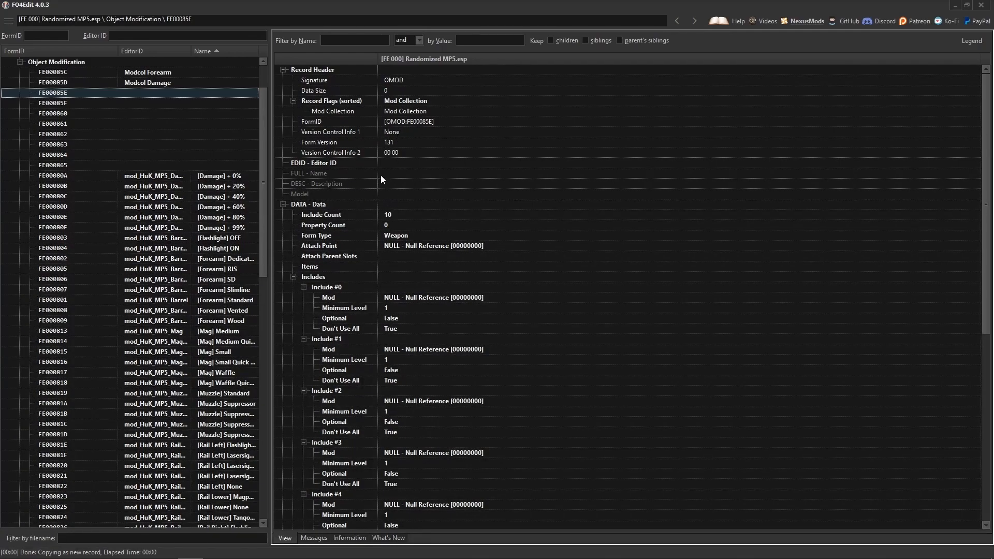
{"action": "right_click", "coordinate": [398, 164]}
{"action": "left_click", "coordinate": [417, 177]}
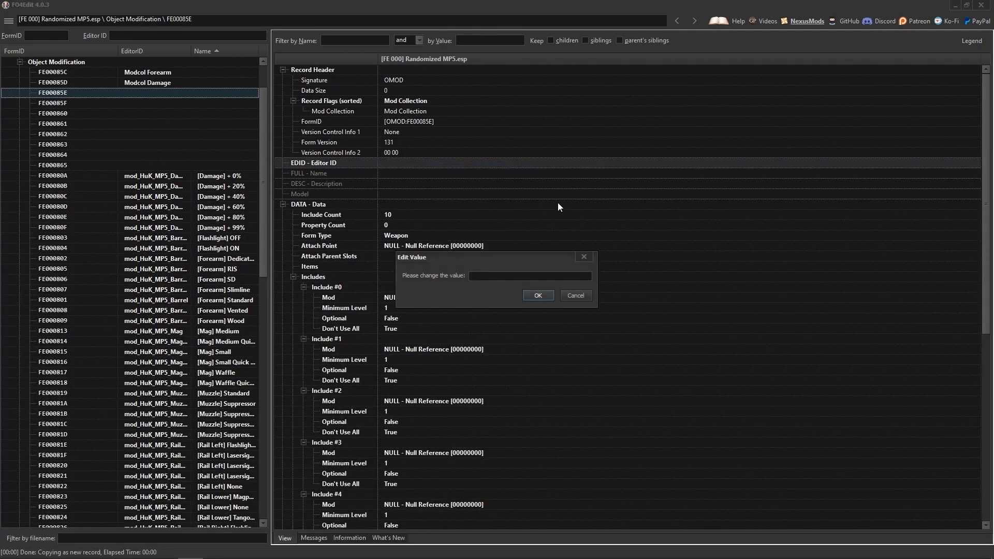
{"action": "type", "text": "Modcol Rail left"}
{"action": "key", "text": "BackSpace"}
{"action": "key", "text": "BackSpace"}
{"action": "type", "text": "Left"}
{"action": "key", "text": "Return"}
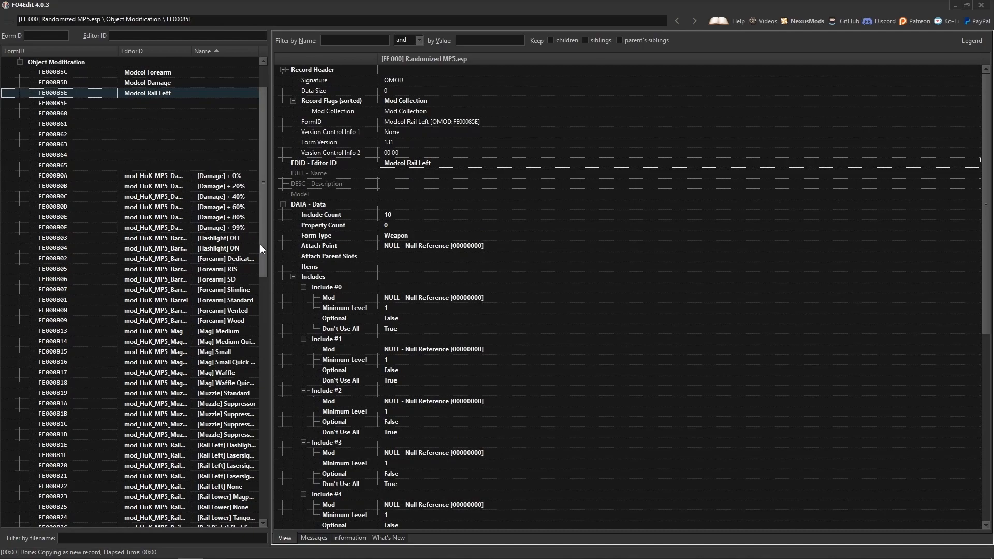
Compare the five [Rail Left] records with Modcol Rail Left and set its Attach Point to ap_HuK_MP5_RailLeft
{"action": "scroll", "coordinate": [250, 338], "scroll_direction": "down", "scroll_amount": 6}
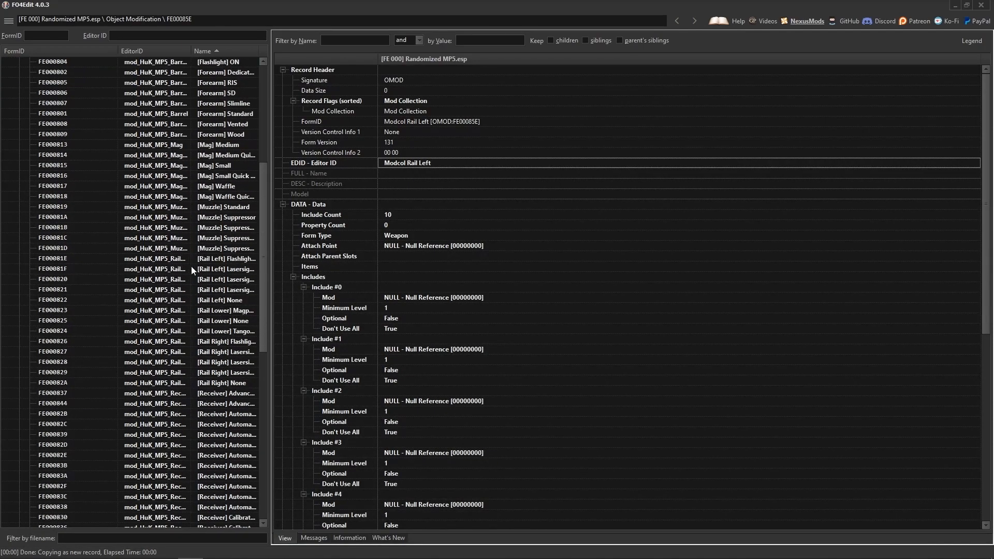
{"action": "left_click", "coordinate": [182, 257], "text": "ctrl"}
{"action": "left_click", "coordinate": [179, 268], "text": "ctrl"}
{"action": "left_click", "coordinate": [178, 277], "text": "ctrl"}
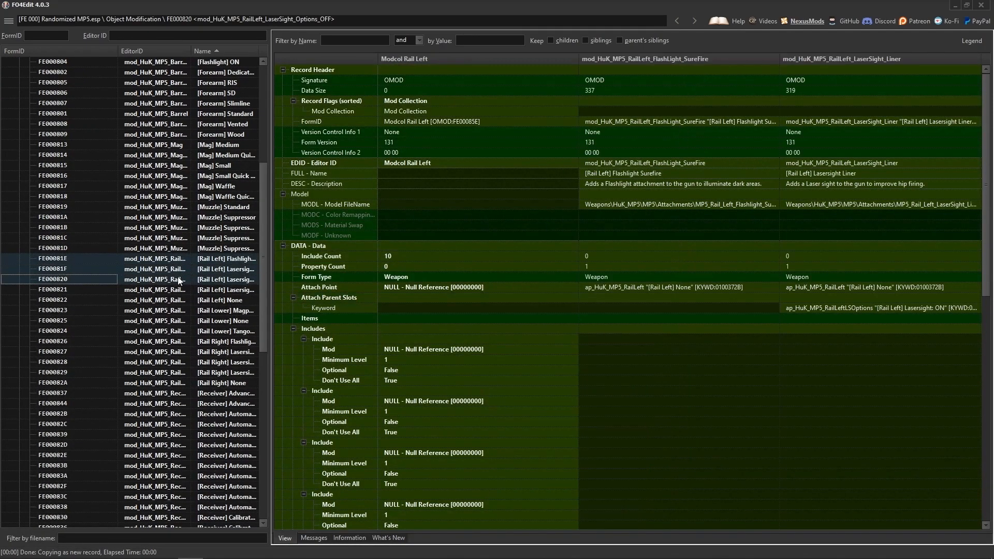
{"action": "left_click", "coordinate": [185, 290], "text": "ctrl"}
{"action": "left_click", "coordinate": [187, 300], "text": "ctrl"}
{"action": "scroll", "coordinate": [169, 253], "scroll_direction": "up", "scroll_amount": 8}
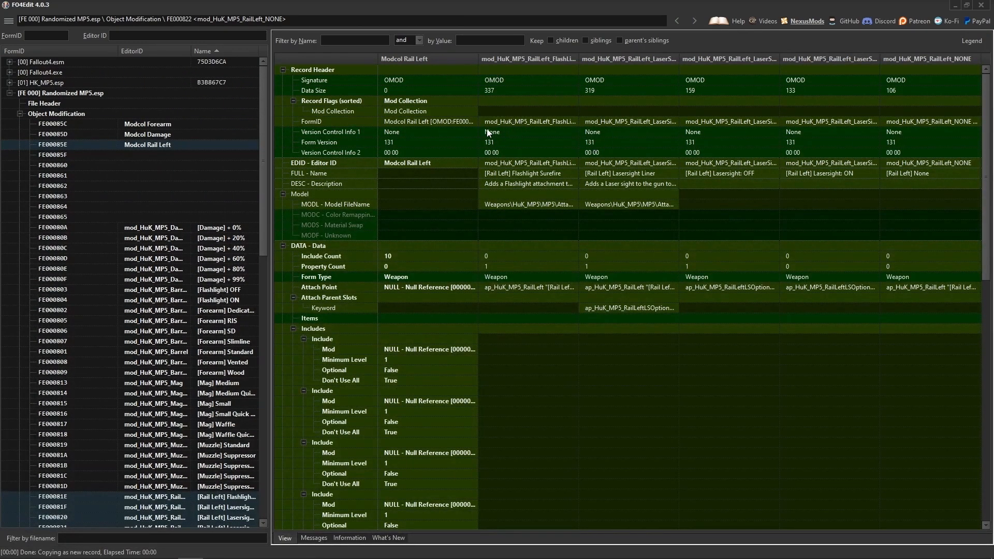
{"action": "left_click", "coordinate": [531, 287]}
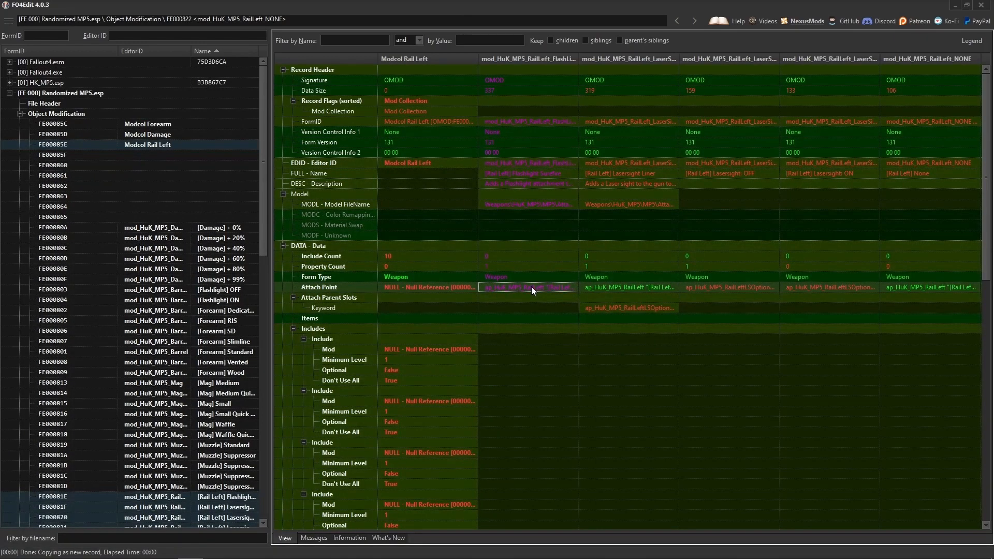
{"action": "double_click", "coordinate": [432, 286]}
{"action": "key", "text": "ctrl+v"}
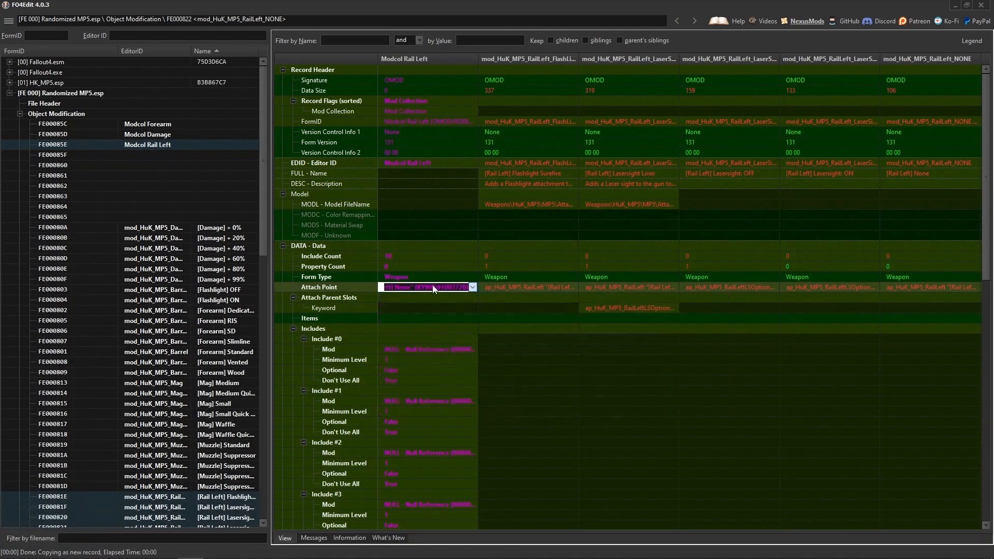
{"action": "key", "text": "Return"}
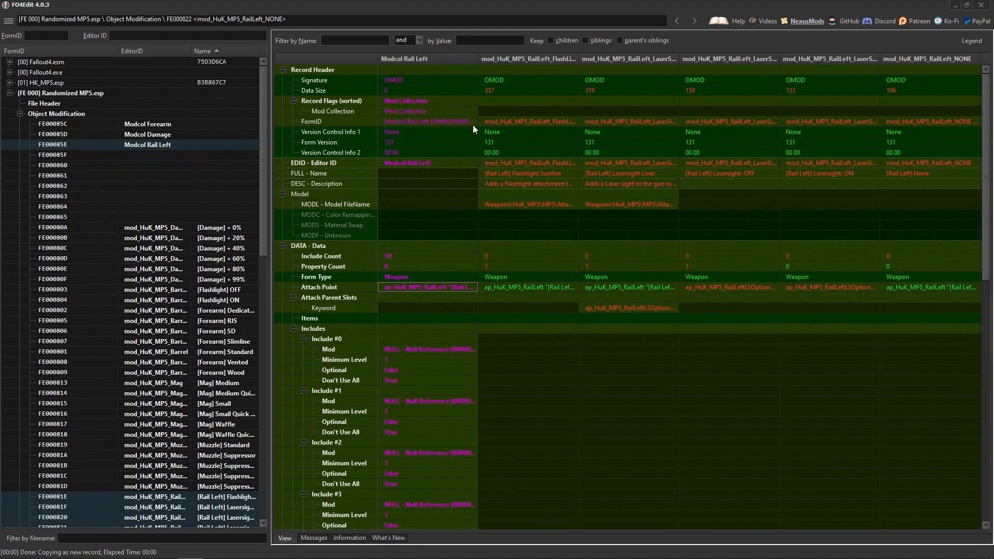
Set the Mod of Include #0 in Modcol Rail Left to [Rail Left] Flashlight Surefire and Include #1 to [Rail Left] Lasersight Liner
{"action": "left_click", "coordinate": [546, 122]}
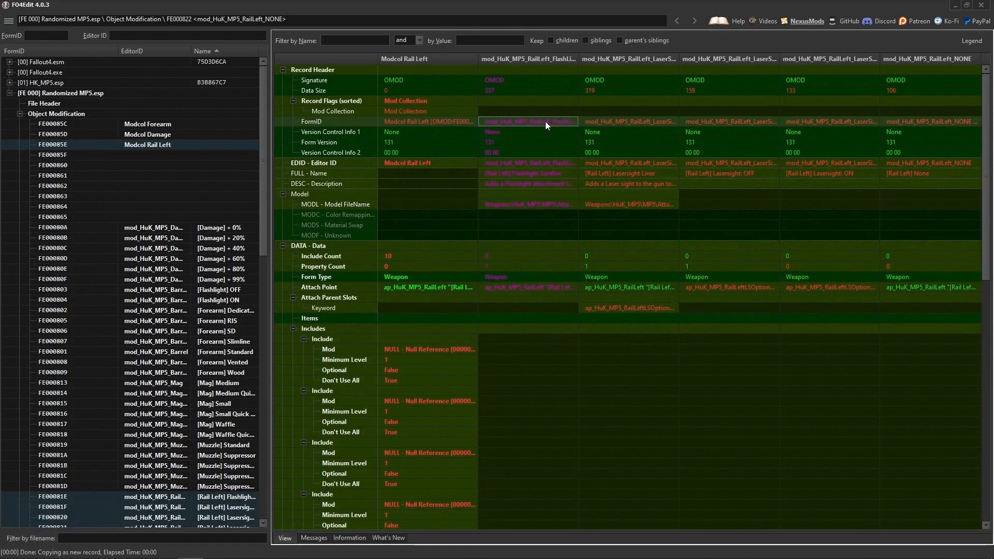
{"action": "double_click", "coordinate": [421, 349]}
{"action": "key", "text": "ctrl+v"}
{"action": "key", "text": "Return"}
{"action": "left_click", "coordinate": [604, 122]}
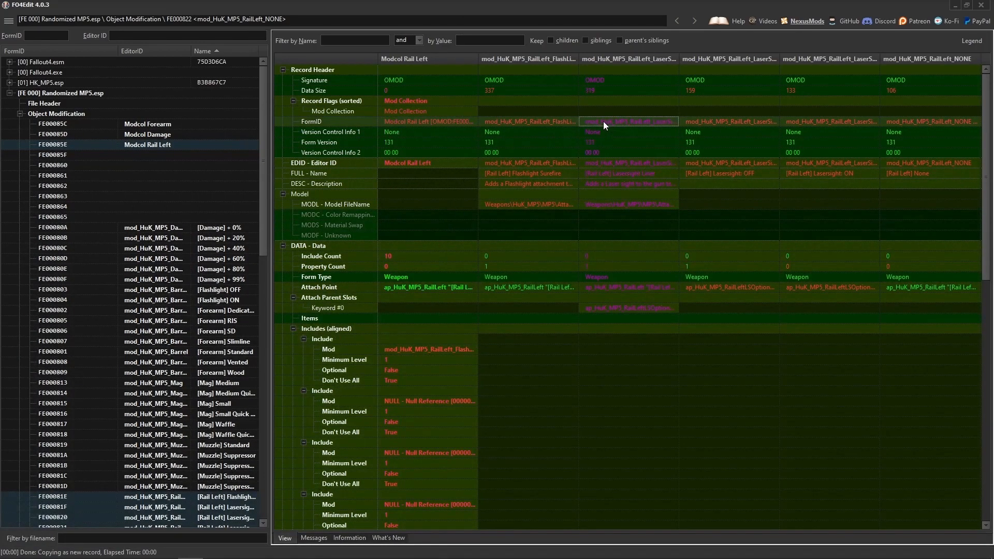
{"action": "double_click", "coordinate": [419, 401]}
{"action": "key", "text": "ctrl+v"}
{"action": "key", "text": "Return"}
Set the Mod of Include #2 in Modcol Rail Left to [Rail Left] Lasersight: OFF and Include #3 to [Rail Left] Lasersight: ON
{"action": "left_click", "coordinate": [732, 122]}
{"action": "double_click", "coordinate": [425, 453]}
{"action": "key", "text": "ctrl+v"}
{"action": "key", "text": "Return"}
{"action": "left_click", "coordinate": [813, 124]}
{"action": "double_click", "coordinate": [422, 501]}
{"action": "key", "text": "ctrl+v"}
{"action": "key", "text": "Return"}
Set the Mod of Include #4 in Modcol Rail Left to the mod_HuK_MP5_RailLeft_NONE record
{"action": "left_click", "coordinate": [913, 122]}
{"action": "scroll", "coordinate": [436, 456], "scroll_direction": "down", "scroll_amount": 4}
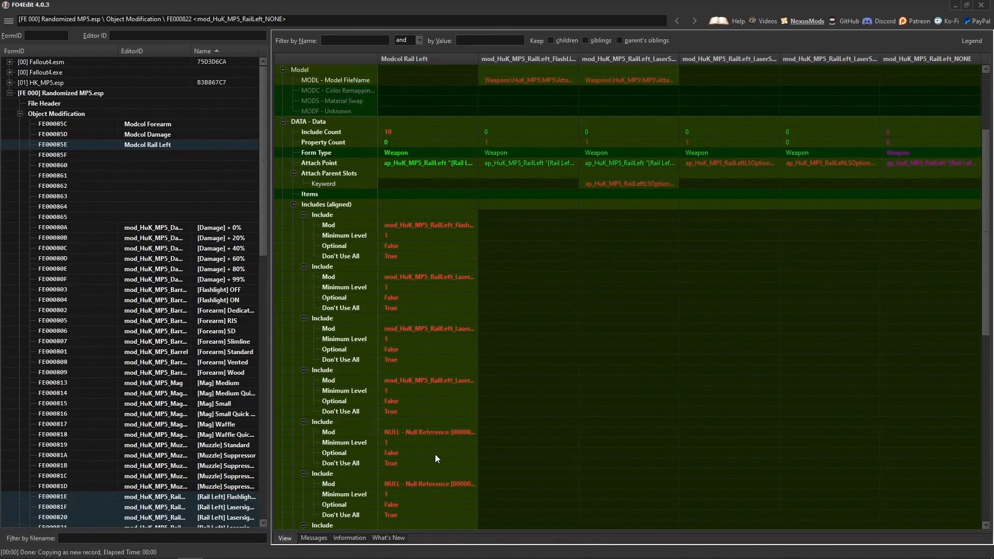
{"action": "double_click", "coordinate": [425, 432]}
{"action": "type", "text": "mod_HuK_MP5_RailLeft_NONE [OMOD:FE000822]"}
{"action": "key", "text": "Return"}
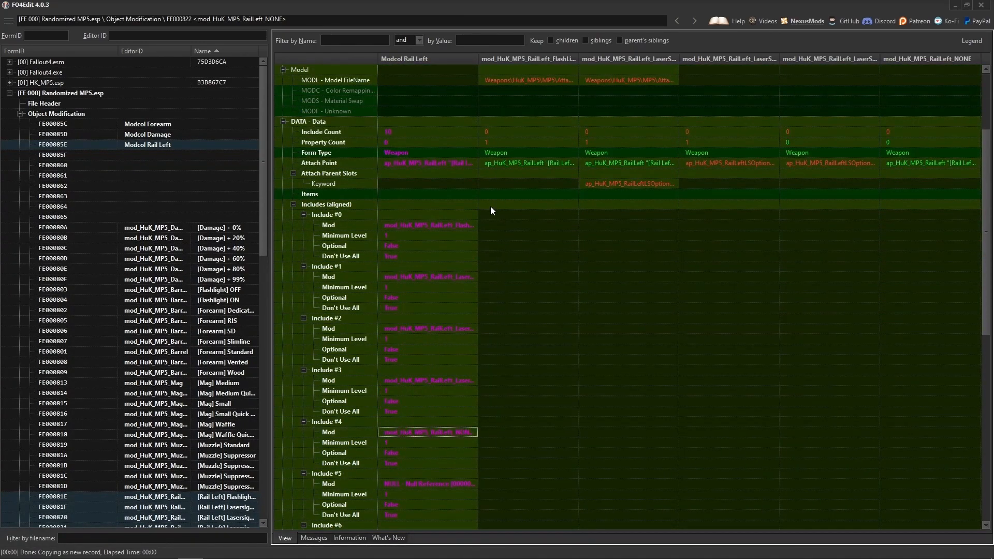
{"action": "scroll", "coordinate": [502, 282], "scroll_direction": "up", "scroll_amount": 4}
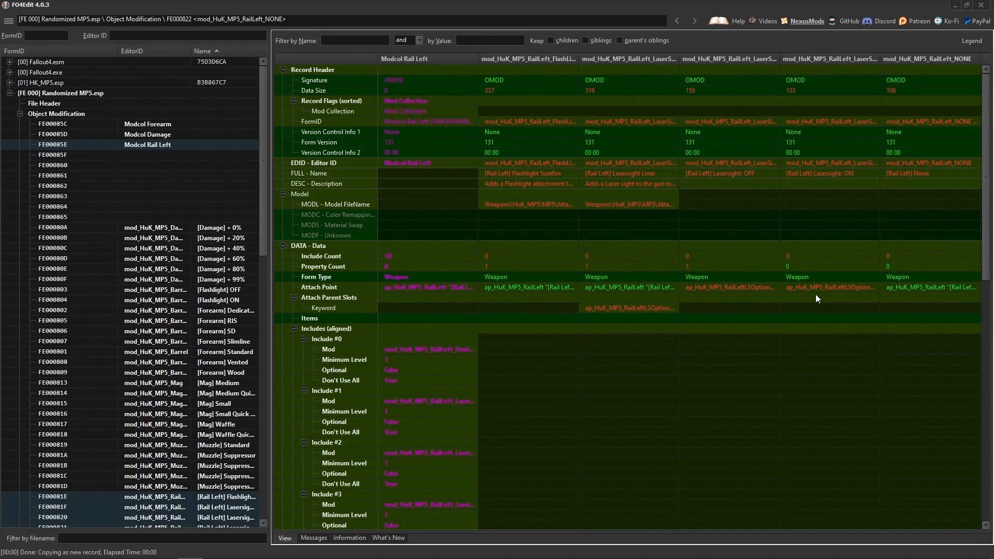
Remove the unfilled Include #5 through Include #9 from Modcol Rail Left's Includes list
{"action": "scroll", "coordinate": [383, 288], "scroll_direction": "down", "scroll_amount": 9}
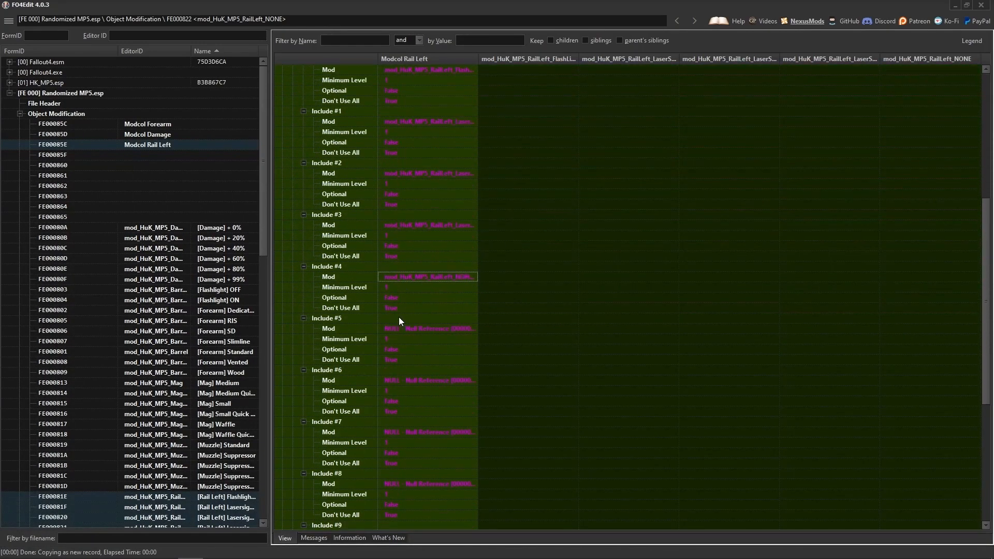
{"action": "right_click", "coordinate": [394, 319]}
{"action": "left_click", "coordinate": [419, 325]}
{"action": "right_click", "coordinate": [394, 319]}
{"action": "left_click", "coordinate": [410, 326]}
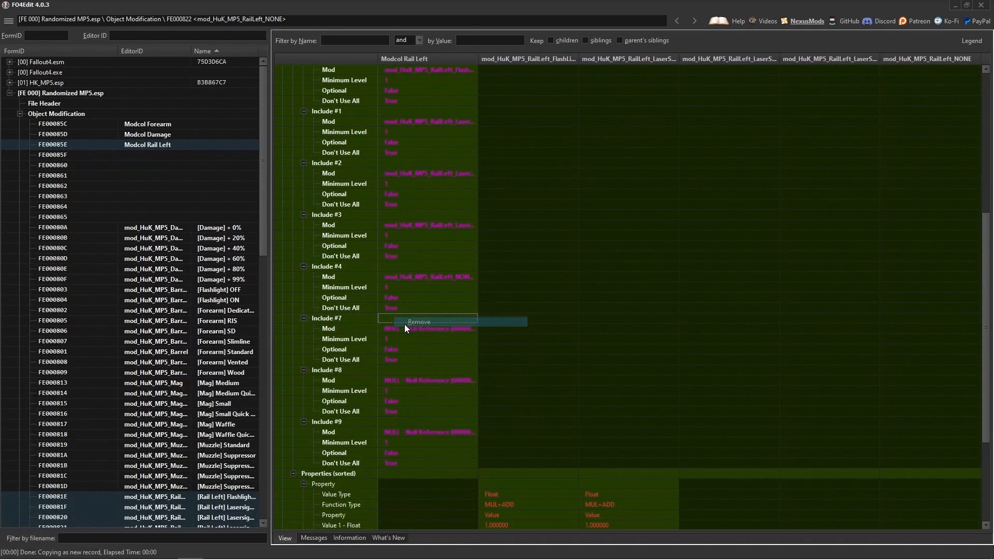
{"action": "right_click", "coordinate": [396, 319]}
{"action": "left_click", "coordinate": [403, 325]}
{"action": "right_click", "coordinate": [397, 318]}
{"action": "left_click", "coordinate": [409, 325]}
{"action": "right_click", "coordinate": [402, 322]}
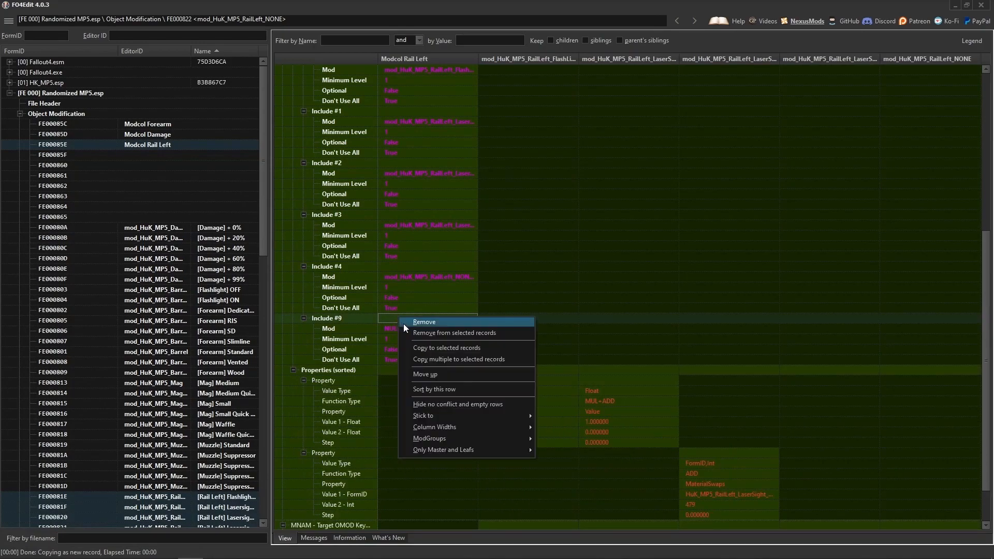
{"action": "left_click", "coordinate": [408, 326]}
{"action": "scroll", "coordinate": [432, 331], "scroll_direction": "up", "scroll_amount": 6}
{"action": "scroll", "coordinate": [434, 336], "scroll_direction": "up", "scroll_amount": 3}
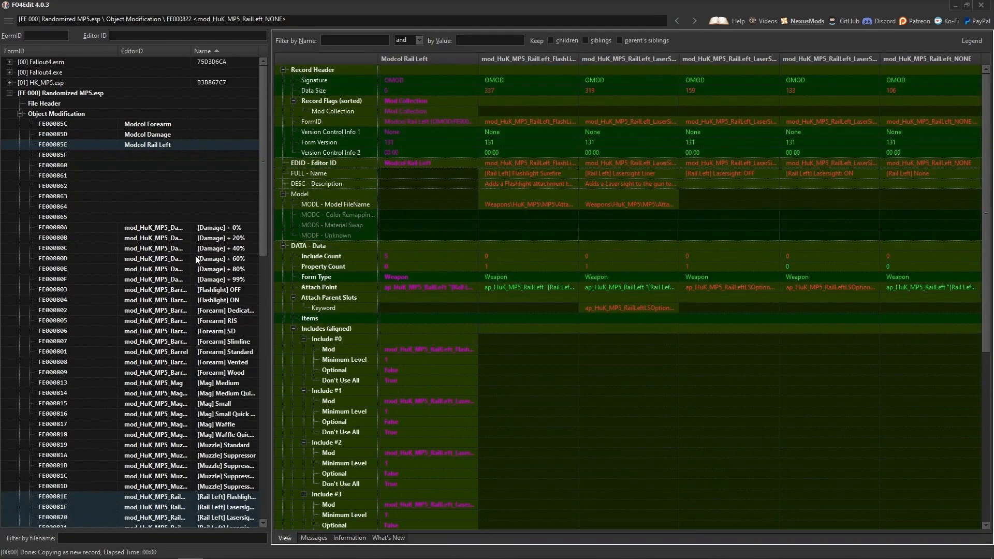
Review the three filled collection records Modcol Forearm, Modcol Damage and Modcol Rail Left
{"action": "left_click", "coordinate": [151, 124]}
{"action": "left_click", "coordinate": [150, 135]}
{"action": "left_click", "coordinate": [159, 144]}
{"action": "left_click", "coordinate": [145, 134]}
{"action": "left_click", "coordinate": [148, 125]}
{"action": "left_click", "coordinate": [150, 135]}
{"action": "left_click", "coordinate": [151, 143]}
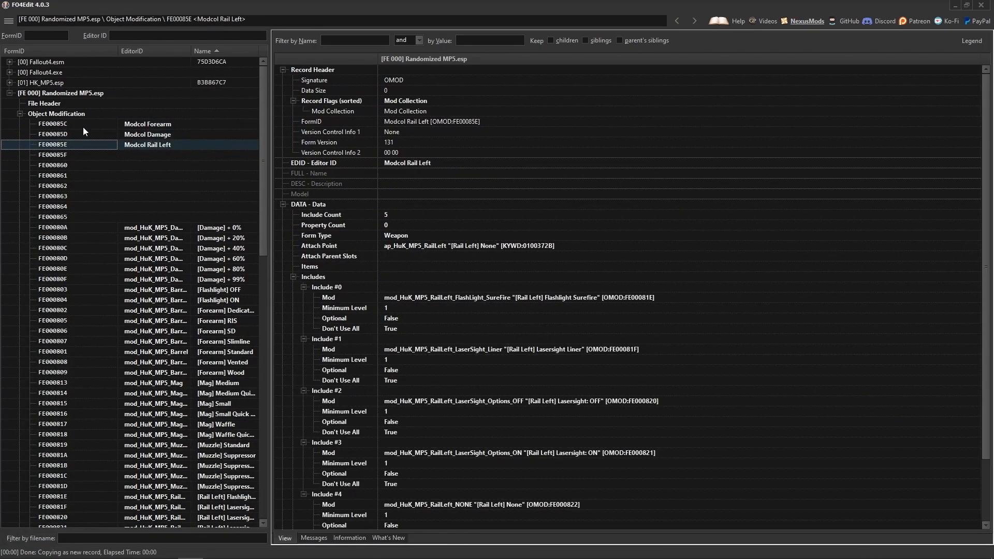
{"action": "left_click", "coordinate": [20, 114]}
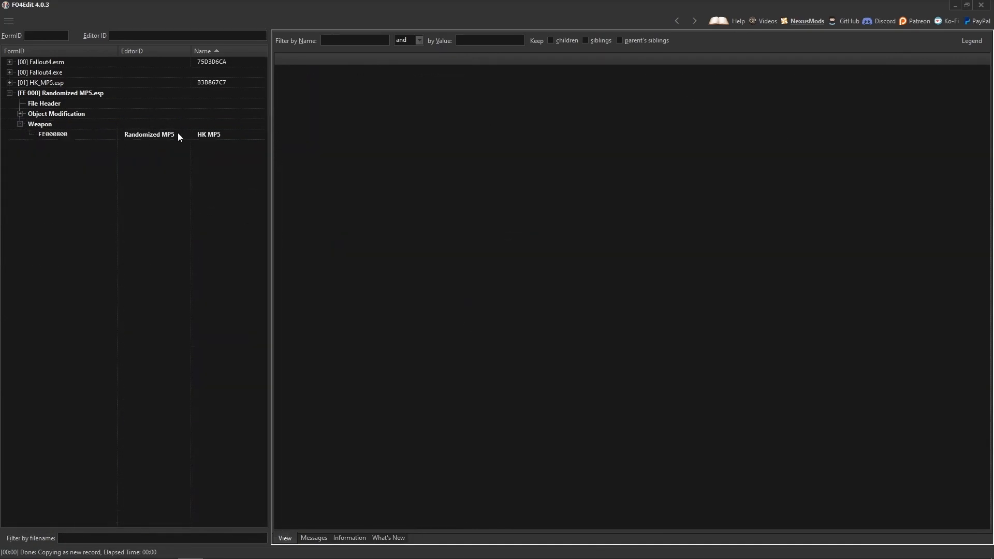
In the Randomized MP5 weapon record's Combination #0, set the Mod of Include #6 to Modcol Damage
{"action": "left_click", "coordinate": [169, 136]}
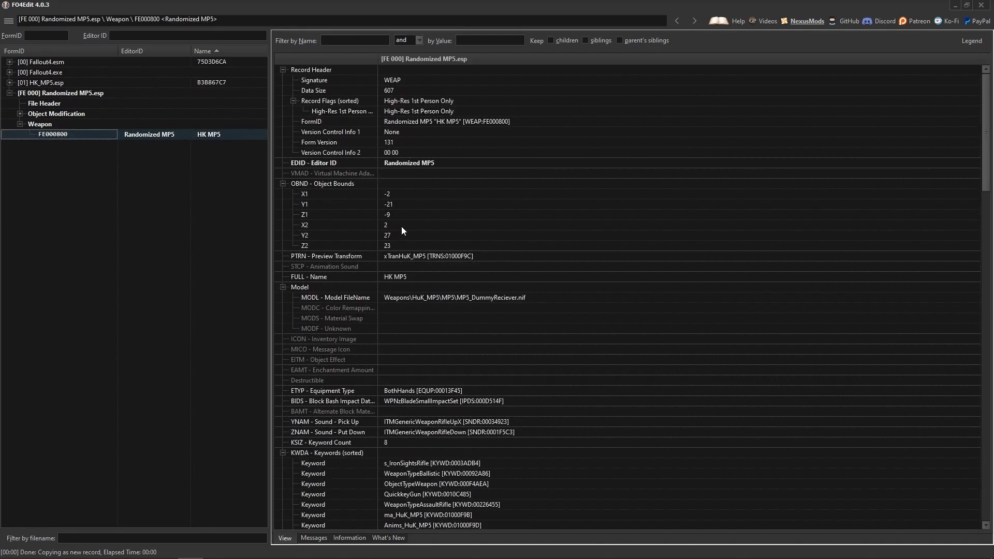
{"action": "scroll", "coordinate": [474, 305], "scroll_direction": "down", "scroll_amount": 15}
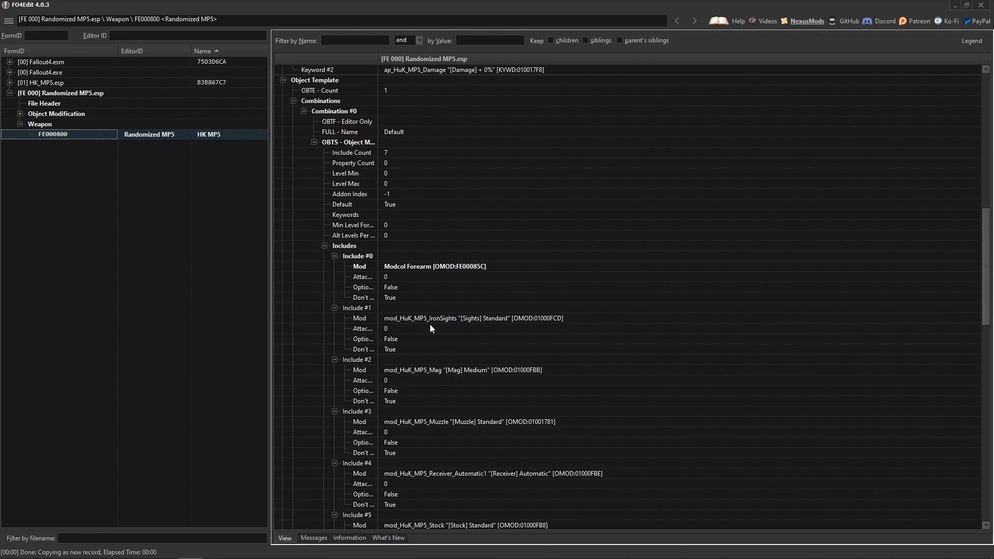
{"action": "left_click", "coordinate": [20, 114]}
{"action": "left_click", "coordinate": [19, 62]}
{"action": "scroll", "coordinate": [486, 311], "scroll_direction": "down", "scroll_amount": 4}
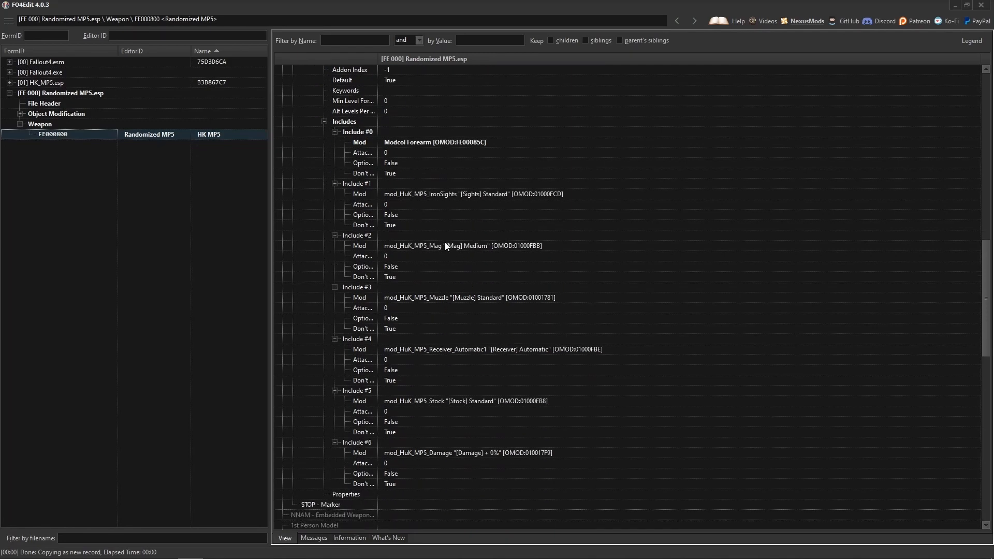
{"action": "double_click", "coordinate": [465, 452]}
{"action": "type", "text": "modcol da"}
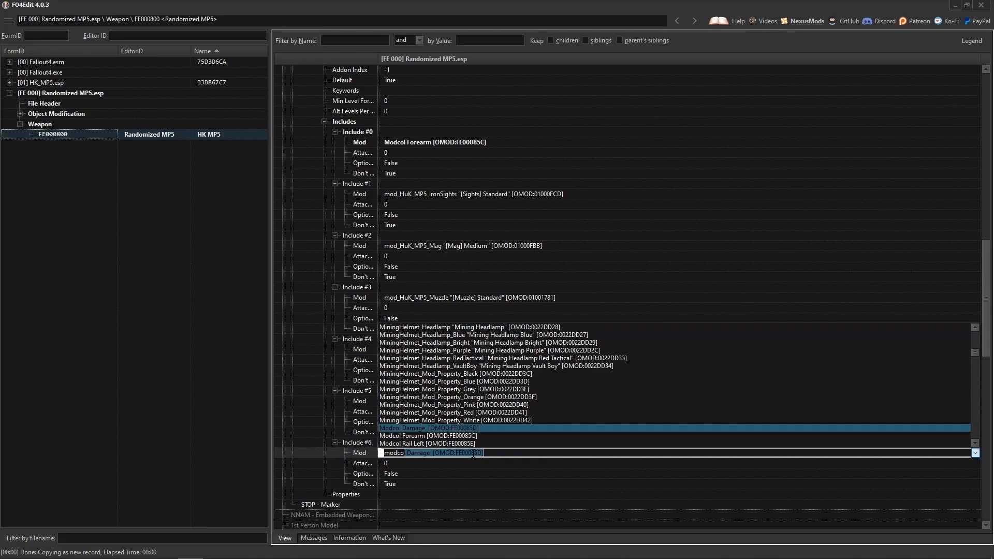
{"action": "type", "text": "mg"}
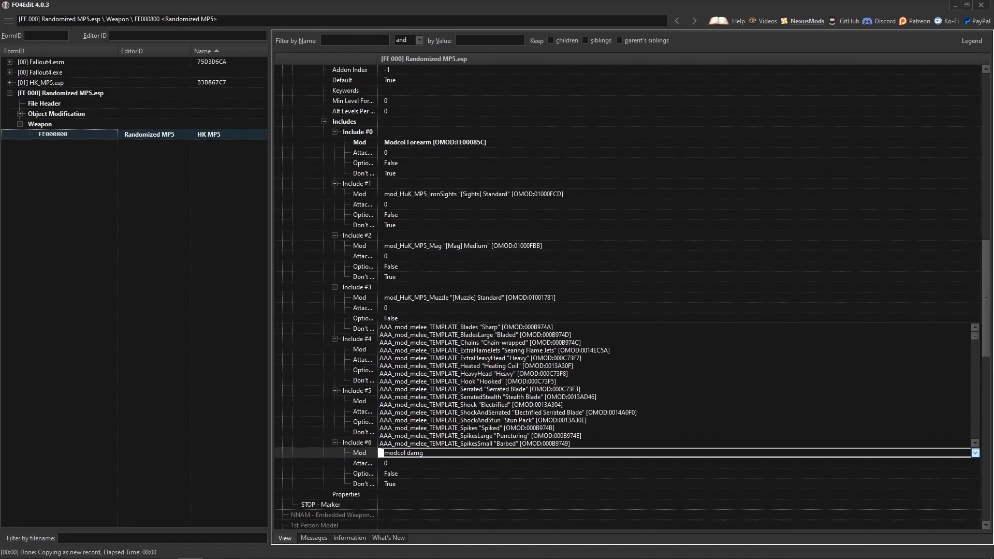
{"action": "key", "text": "BackSpace"}
{"action": "type", "text": "ag"}
{"action": "key", "text": "Return"}
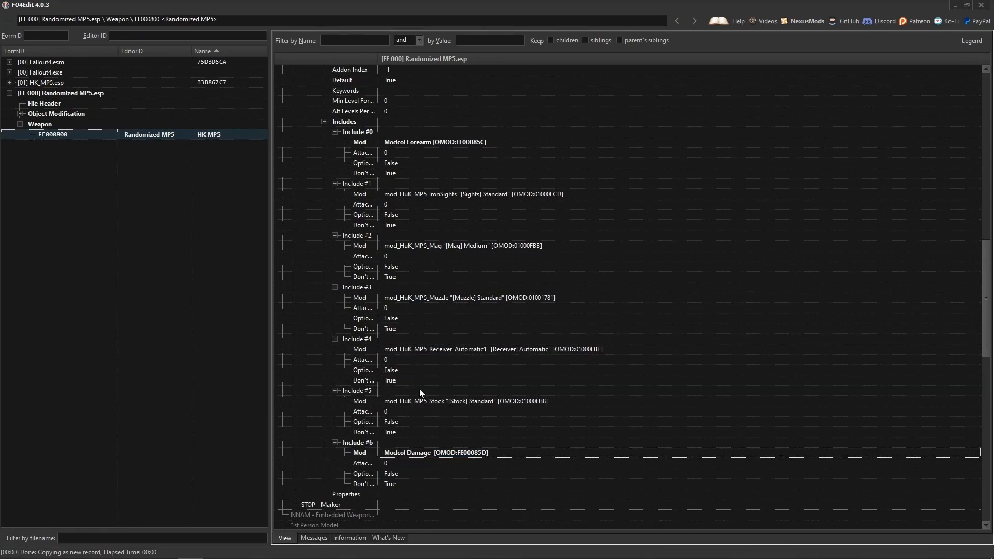
Add Include #7 to the weapon's Combination #0 Includes and set its Don't Use All value to True
{"action": "scroll", "coordinate": [402, 258], "scroll_direction": "up", "scroll_amount": 4}
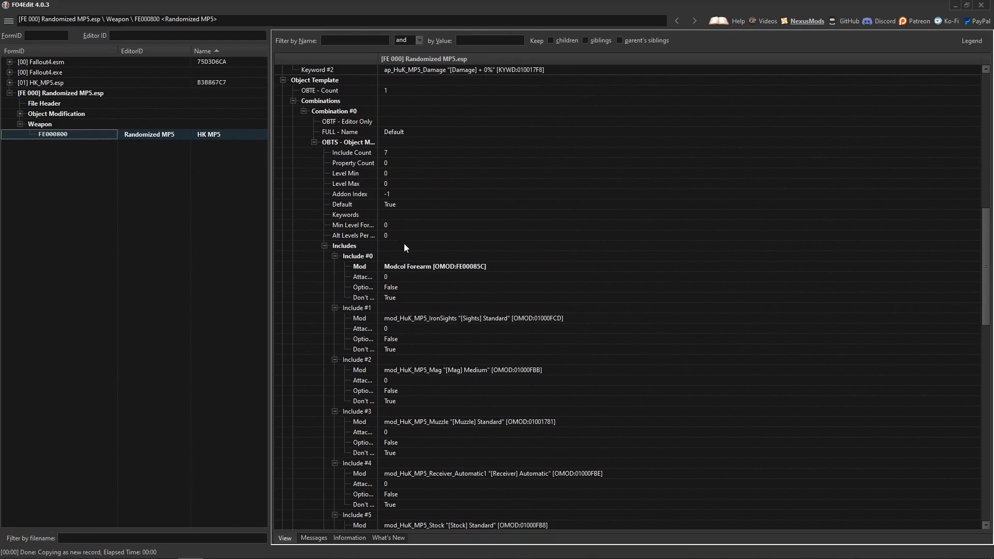
{"action": "right_click", "coordinate": [403, 246]}
{"action": "left_click", "coordinate": [431, 250]}
{"action": "scroll", "coordinate": [422, 248], "scroll_direction": "up", "scroll_amount": 3}
{"action": "left_click", "coordinate": [411, 265]}
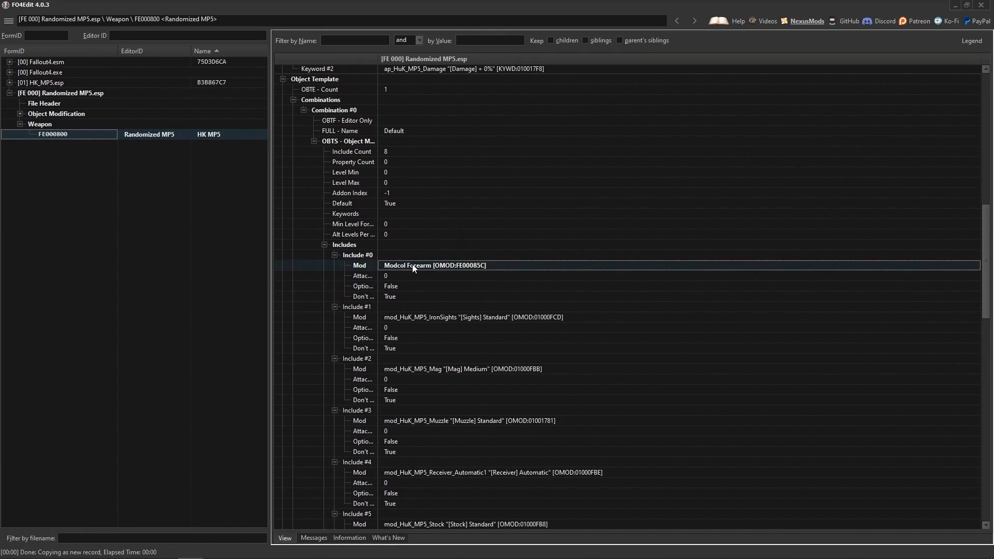
{"action": "scroll", "coordinate": [454, 370], "scroll_direction": "down", "scroll_amount": 6}
{"action": "left_click", "coordinate": [412, 441]}
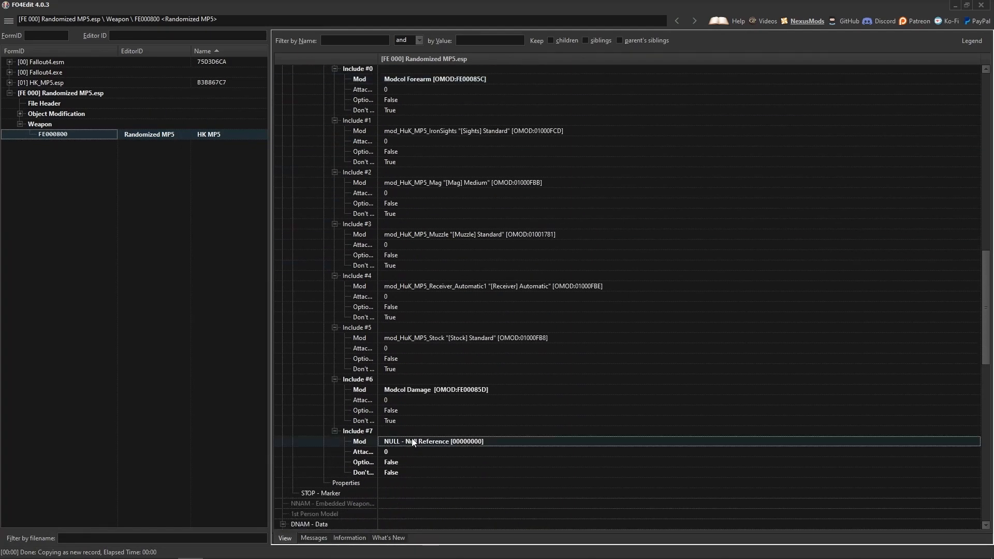
{"action": "double_click", "coordinate": [390, 473]}
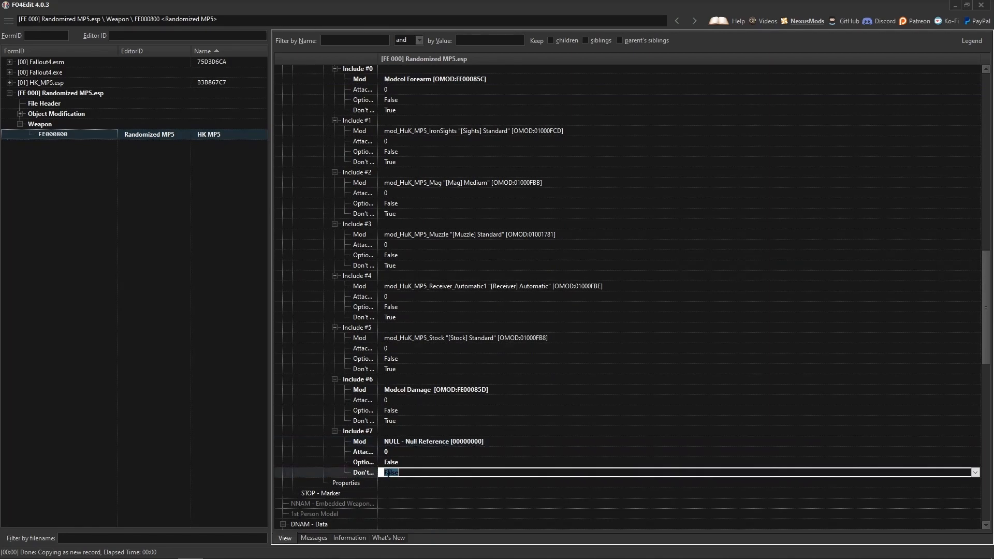
{"action": "type", "text": "True"}
{"action": "key", "text": "Return"}
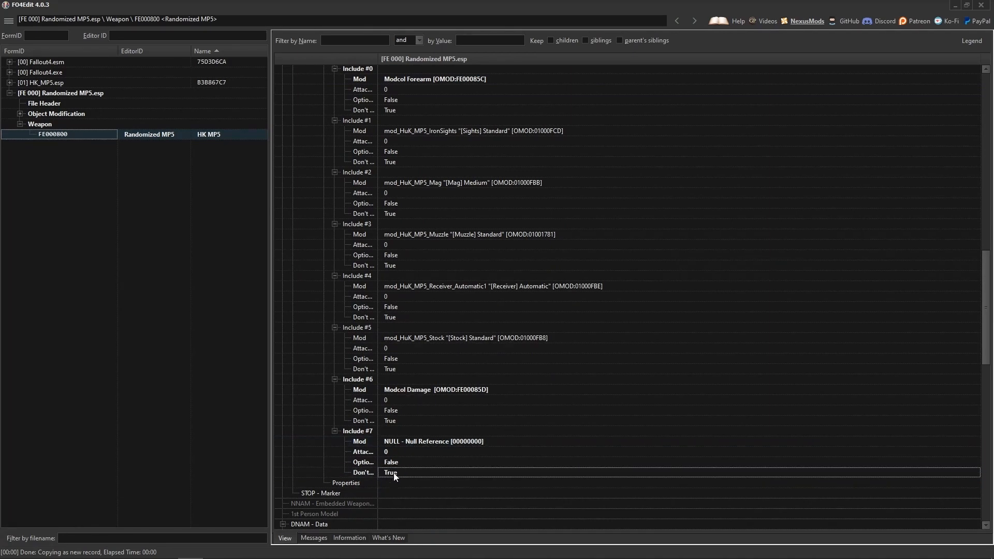
Set the Mod of Include #7 in the Randomized MP5 weapon record to Modcol Rail Left
{"action": "double_click", "coordinate": [408, 440]}
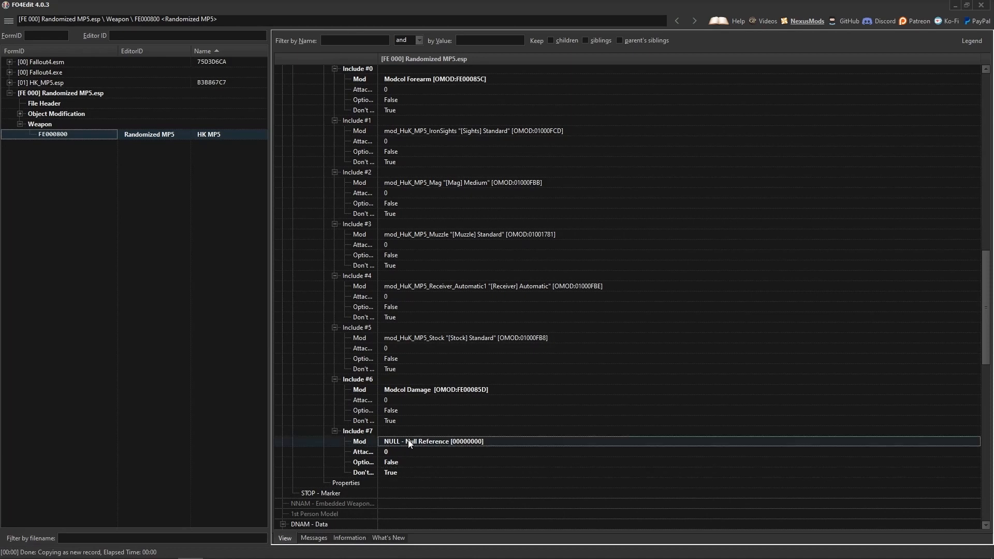
{"action": "type", "text": "modcol"}
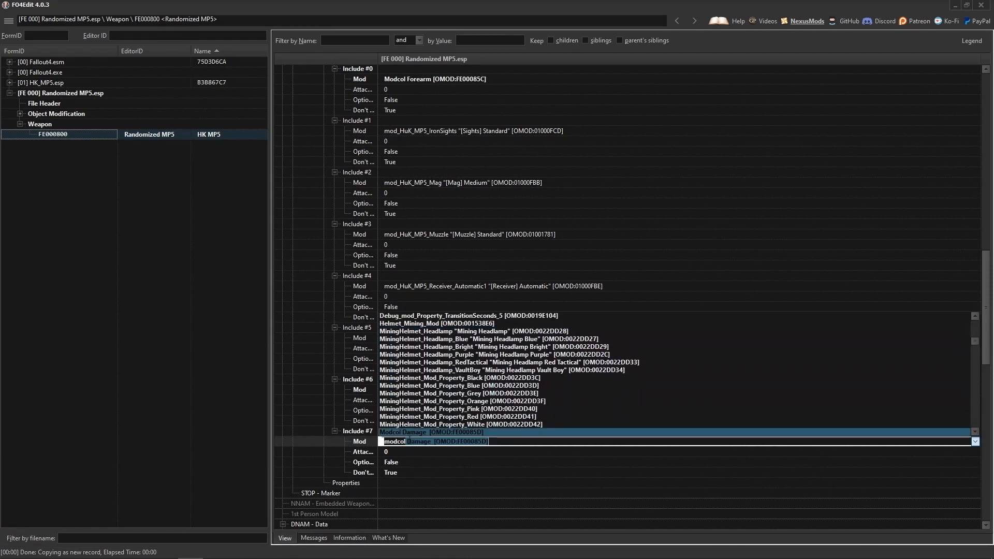
{"action": "type", "text": " rail l"}
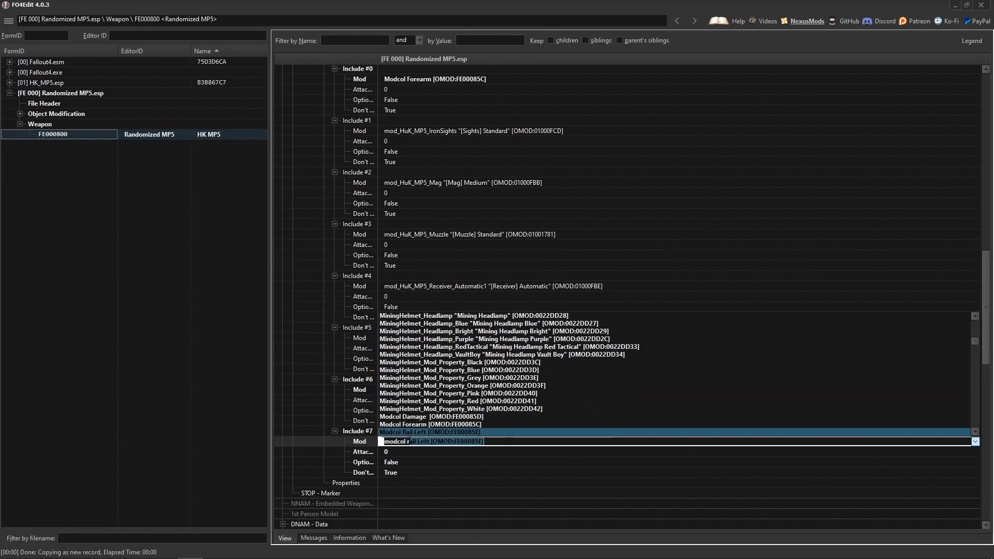
{"action": "type", "text": "eft"}
{"action": "key", "text": "Return"}
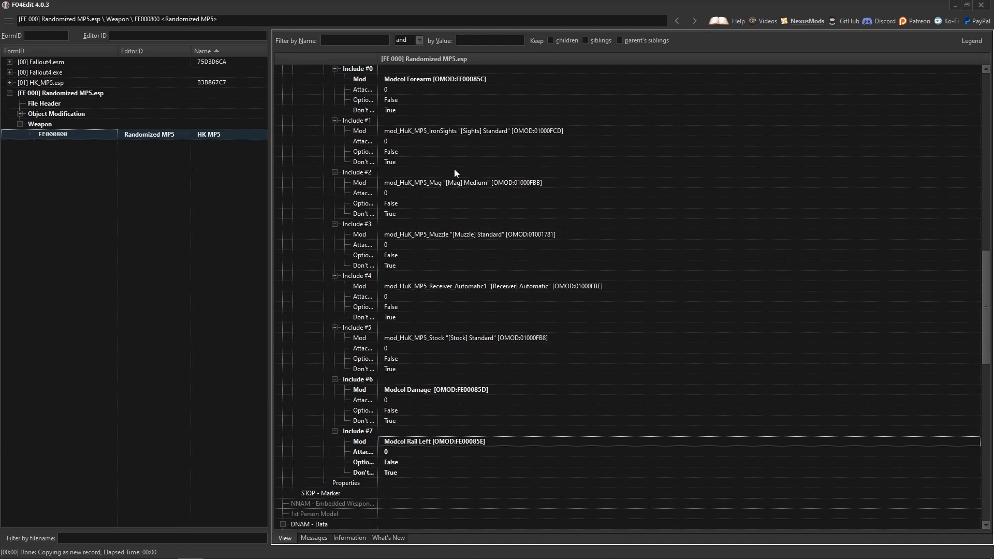
Look through the full list of Object Modification records in Randomized MP5.esp
{"action": "scroll", "coordinate": [448, 318], "scroll_direction": "up", "scroll_amount": 10}
{"action": "scroll", "coordinate": [409, 384], "scroll_direction": "down", "scroll_amount": 15}
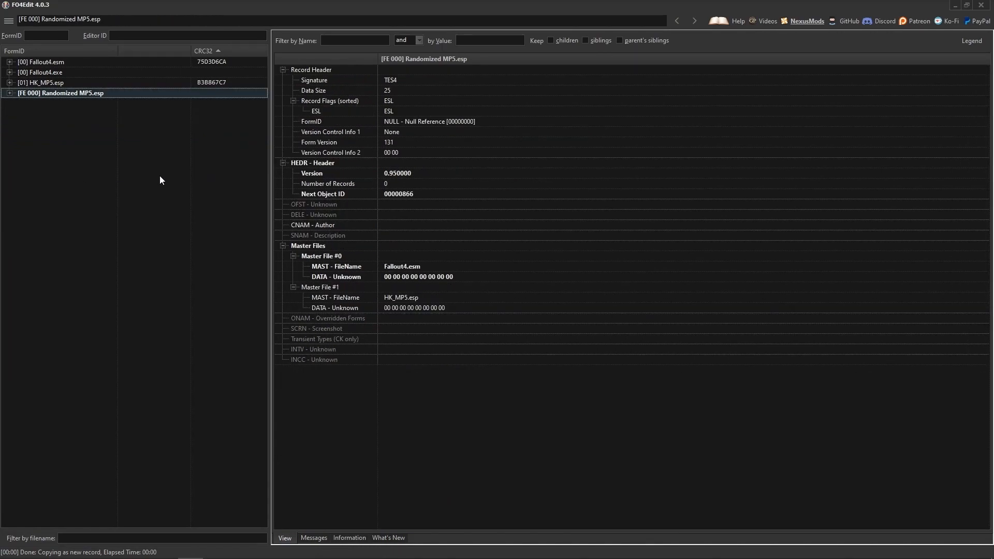
{"action": "left_click", "coordinate": [9, 93]}
{"action": "left_click", "coordinate": [17, 113]}
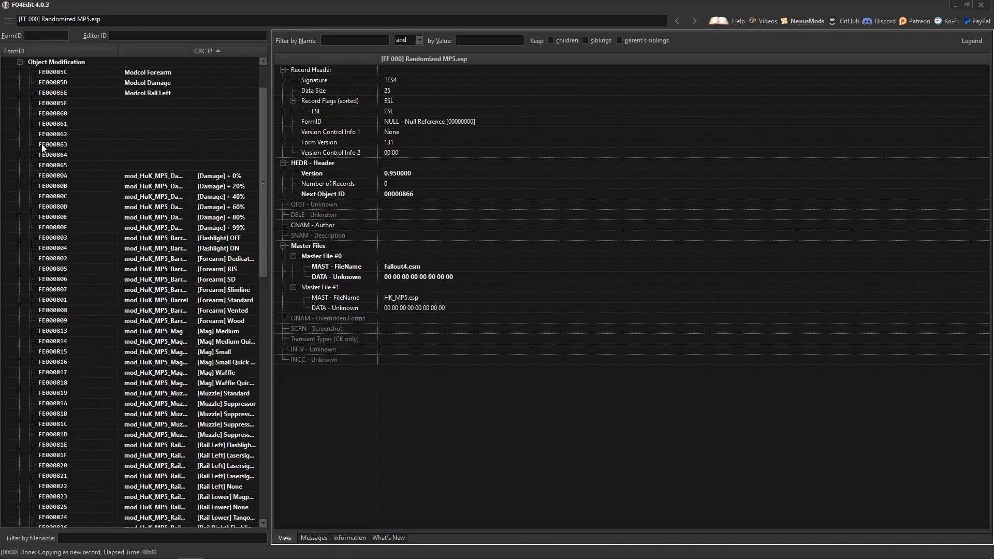
{"action": "scroll", "coordinate": [206, 273], "scroll_direction": "down", "scroll_amount": 1}
{"action": "scroll", "coordinate": [206, 269], "scroll_direction": "down", "scroll_amount": 15}
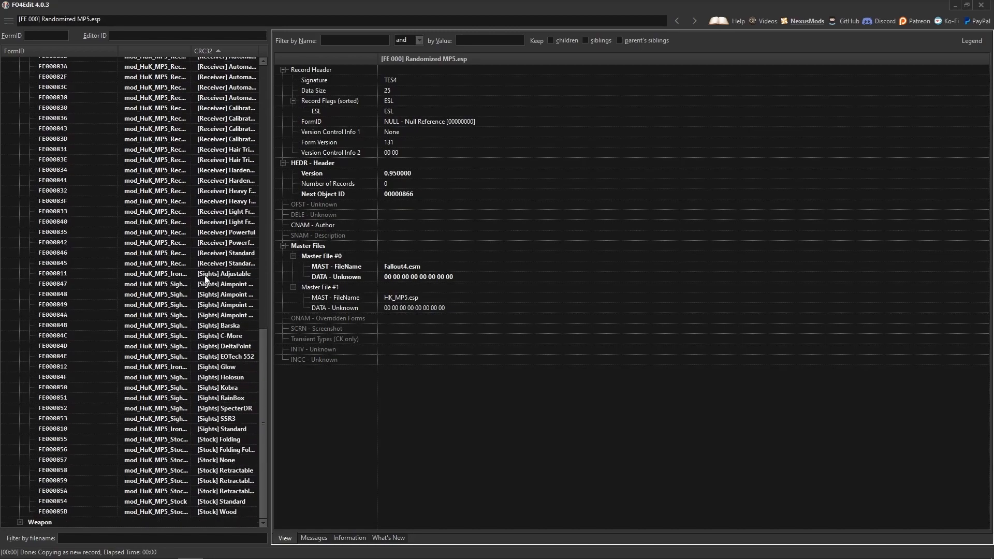
{"action": "scroll", "coordinate": [209, 288], "scroll_direction": "up", "scroll_amount": 18}
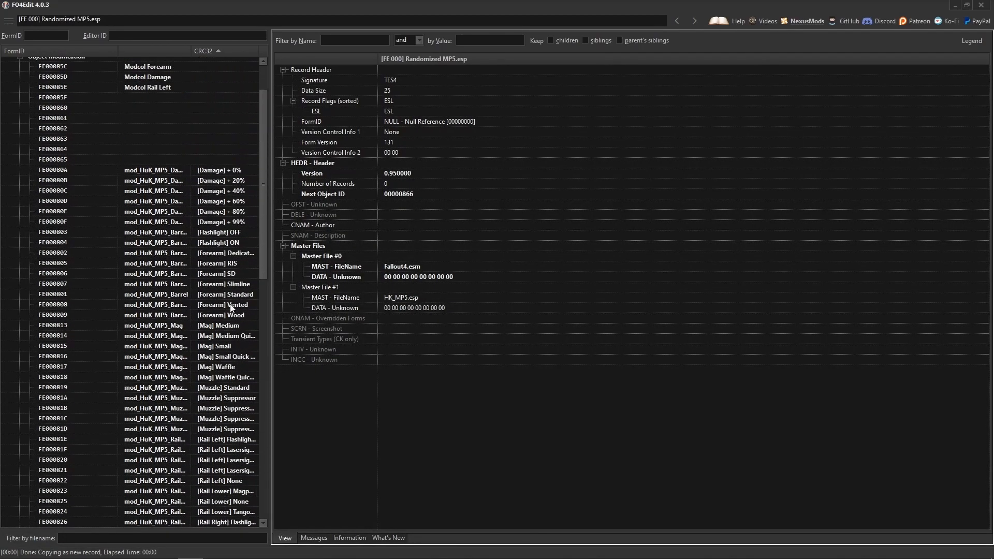
{"action": "scroll", "coordinate": [204, 301], "scroll_direction": "down", "scroll_amount": 6}
{"action": "scroll", "coordinate": [212, 301], "scroll_direction": "up", "scroll_amount": 7}
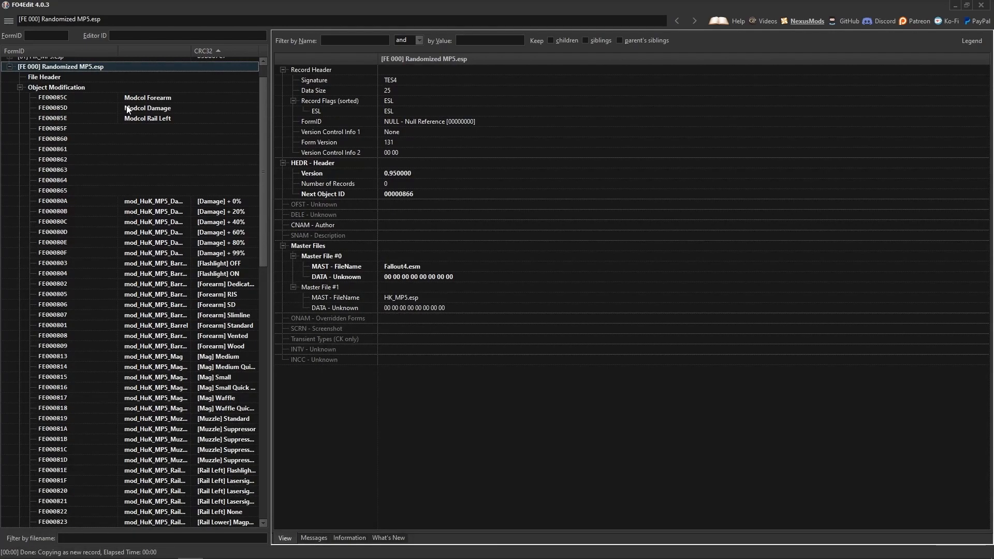
{"action": "left_click", "coordinate": [20, 87]}
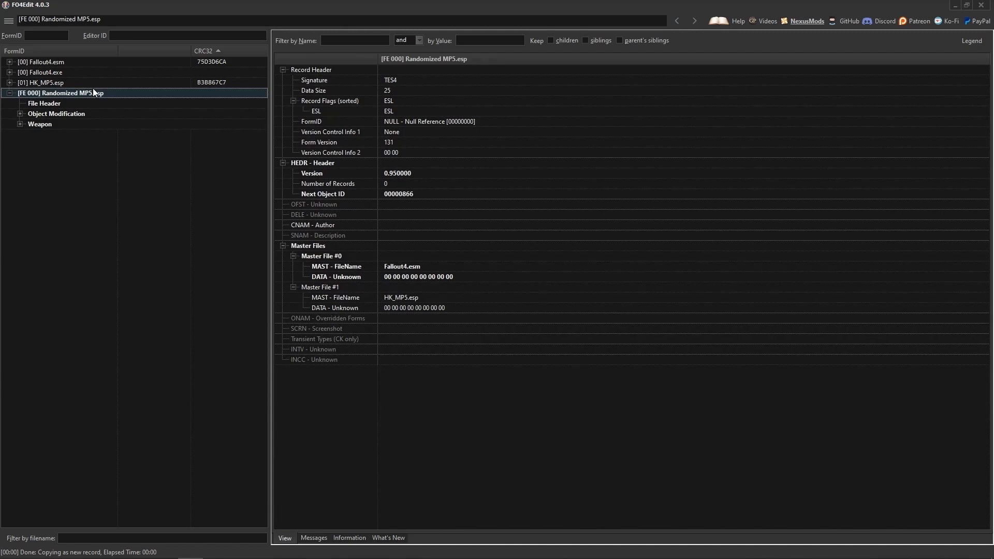
Compare the WPNHuK_MP5 and WPNHuK_MP5K weapon records in HK_MP5.esp
{"action": "left_click", "coordinate": [10, 83]}
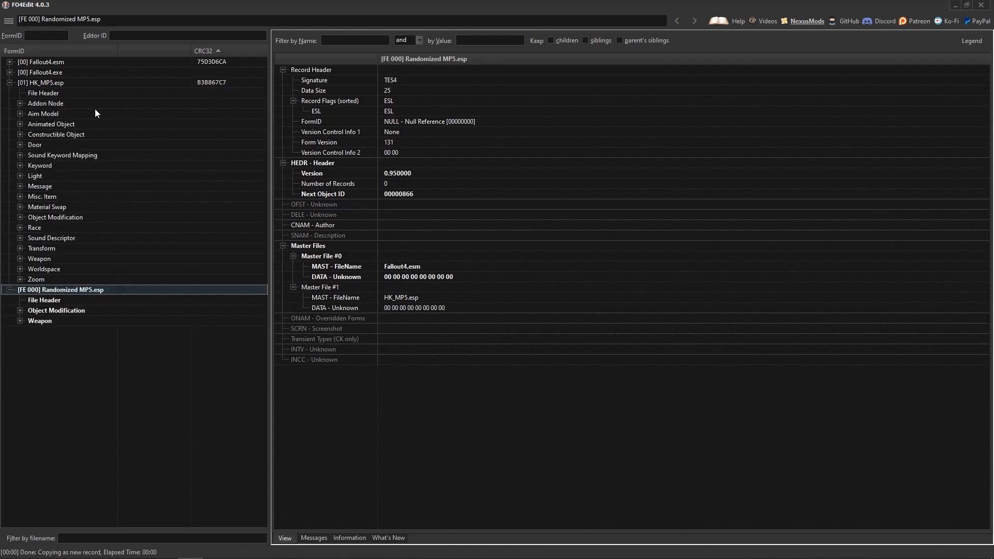
{"action": "left_click", "coordinate": [19, 259]}
{"action": "left_click", "coordinate": [155, 279]}
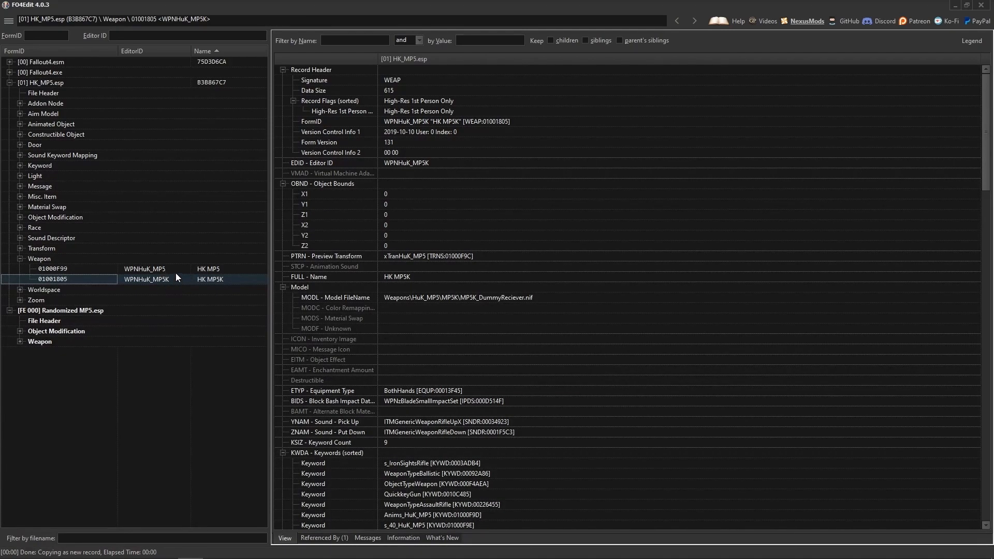
{"action": "left_click", "coordinate": [165, 269]}
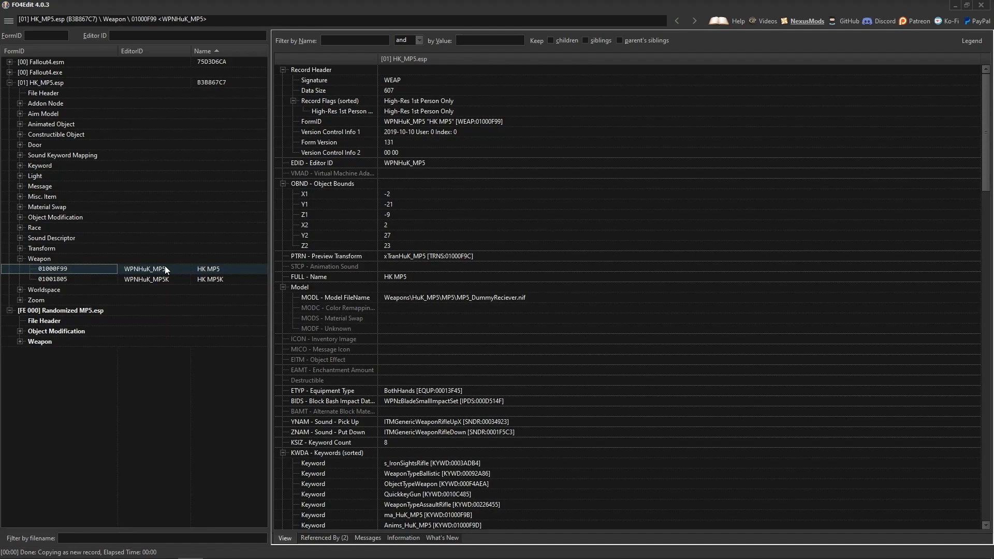
{"action": "left_click", "coordinate": [149, 279]}
{"action": "left_click", "coordinate": [150, 270]}
{"action": "left_click", "coordinate": [155, 278]}
{"action": "left_click", "coordinate": [164, 267]}
{"action": "left_click", "coordinate": [148, 280]}
{"action": "left_click", "coordinate": [156, 272]}
{"action": "left_click", "coordinate": [10, 82]}
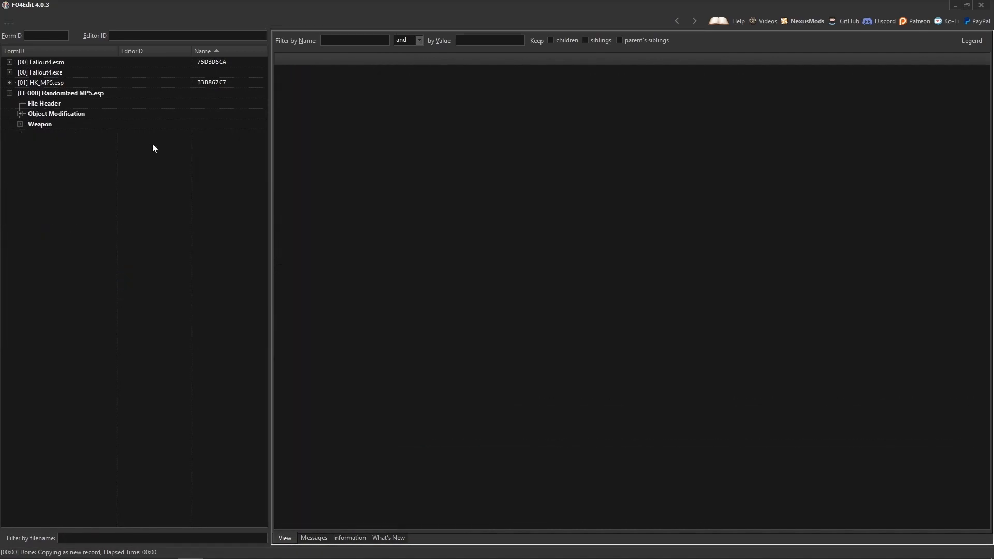
Examine the Modcol Forearm, Modcol Damage and Modcol Rail Left records under Randomized MP5.esp's Object Modification group
{"action": "left_click", "coordinate": [20, 113]}
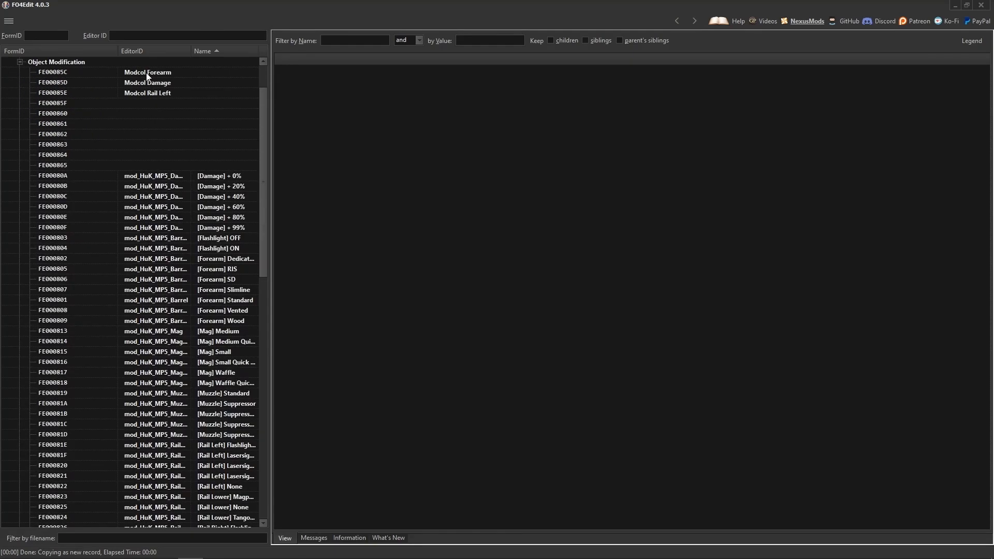
{"action": "left_click", "coordinate": [147, 73]}
{"action": "left_click", "coordinate": [149, 84]}
{"action": "left_click", "coordinate": [150, 91]}
{"action": "left_click", "coordinate": [151, 83]}
{"action": "left_click", "coordinate": [152, 74]}
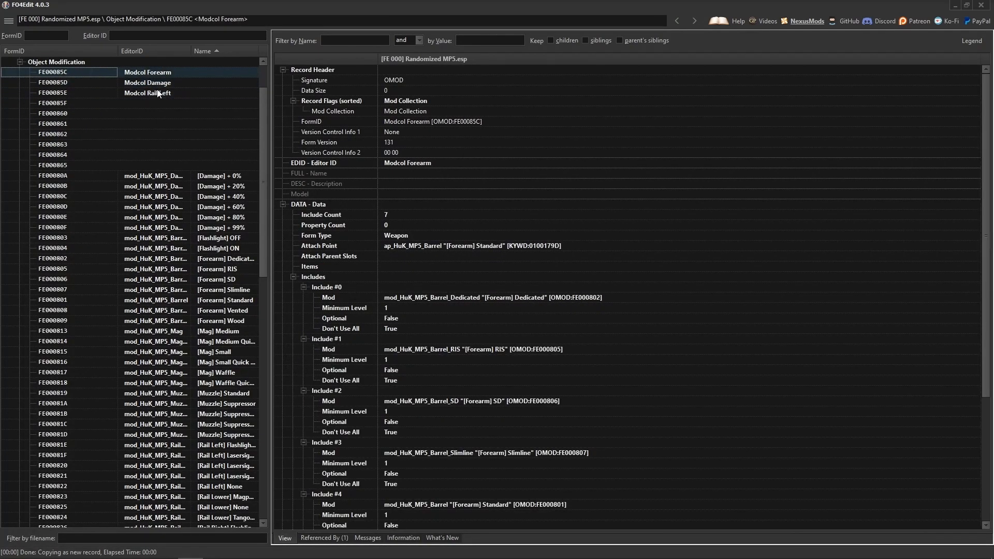
{"action": "left_click", "coordinate": [154, 84]}
{"action": "left_click", "coordinate": [154, 91]}
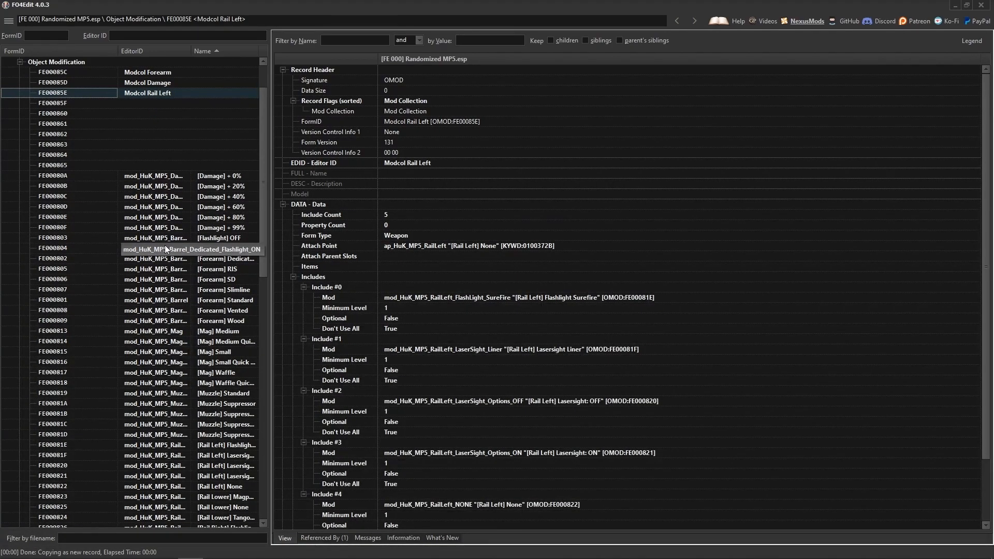
Sample individual attachment records across the muzzle, forearm, flashlight, damage, magazine, rail, receiver and sights groups
{"action": "left_click", "coordinate": [208, 415]}
{"action": "left_click", "coordinate": [208, 405]}
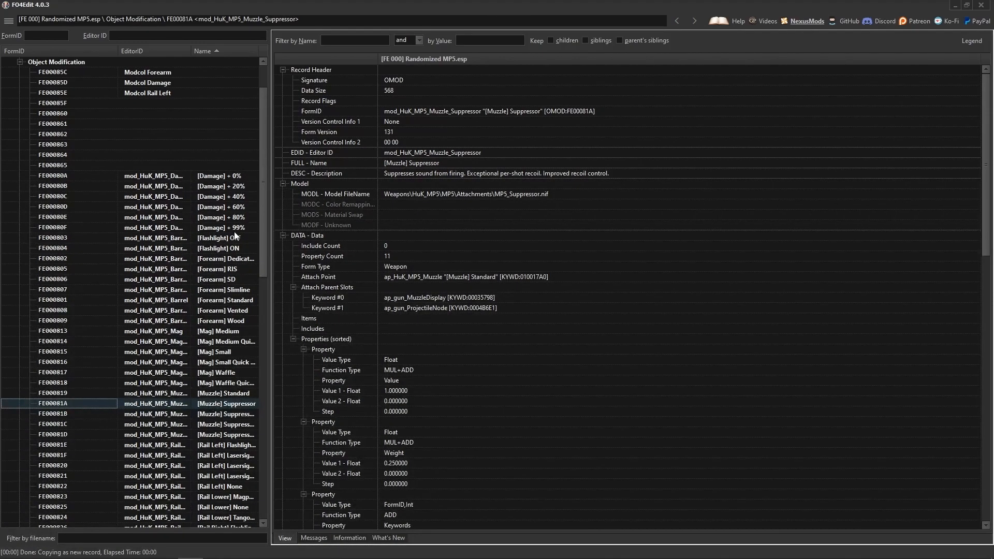
{"action": "left_click", "coordinate": [218, 269]}
{"action": "left_click", "coordinate": [209, 240]}
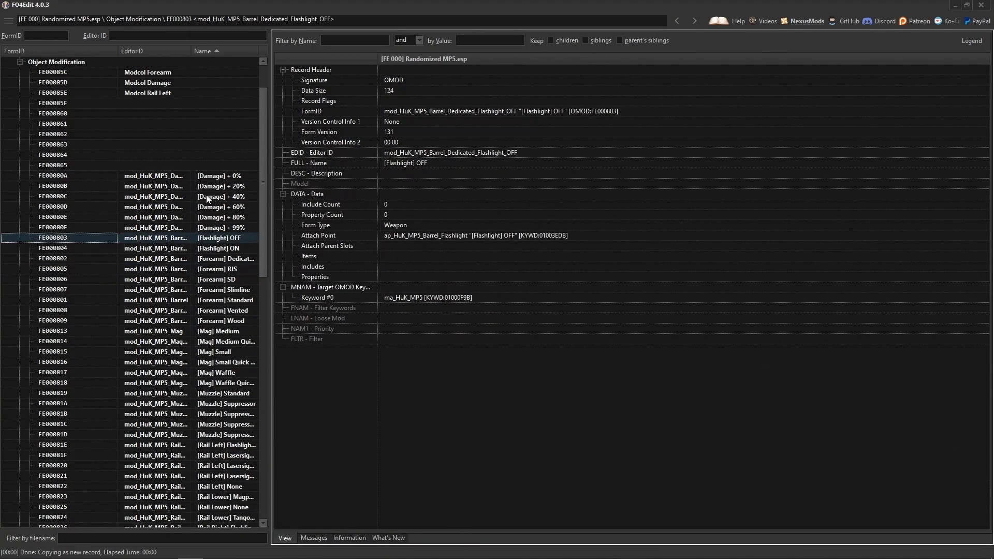
{"action": "left_click", "coordinate": [208, 196]}
{"action": "left_click", "coordinate": [217, 351]}
{"action": "left_click", "coordinate": [222, 414]}
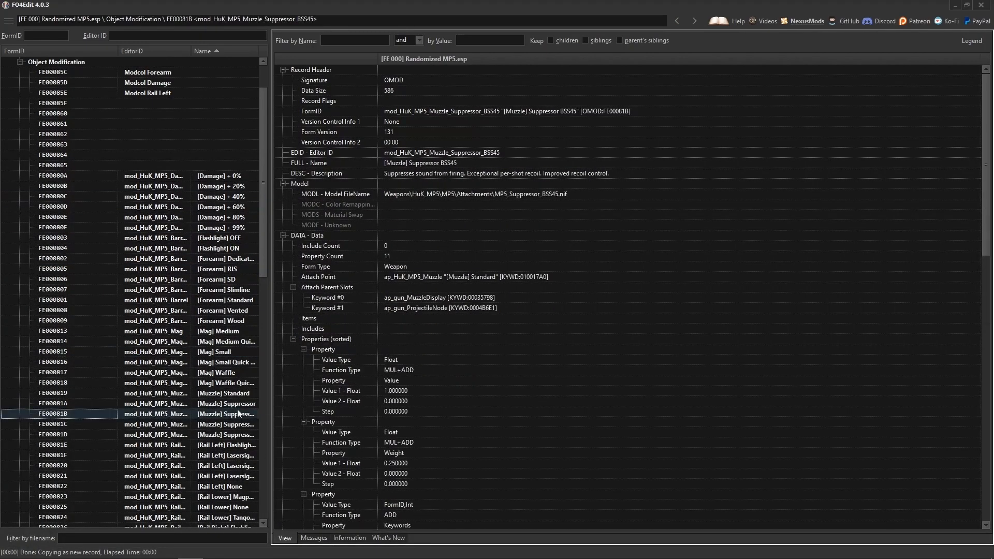
{"action": "left_click", "coordinate": [207, 454]}
{"action": "left_click", "coordinate": [212, 507]}
{"action": "scroll", "coordinate": [220, 464], "scroll_direction": "down", "scroll_amount": 6}
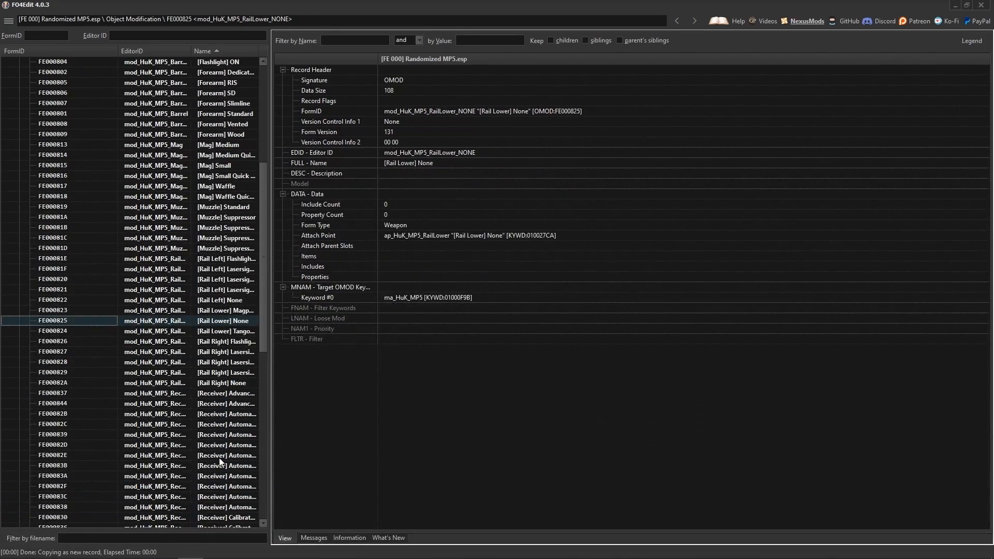
{"action": "left_click", "coordinate": [205, 383]}
{"action": "left_click", "coordinate": [209, 403]}
{"action": "scroll", "coordinate": [211, 412], "scroll_direction": "down", "scroll_amount": 13}
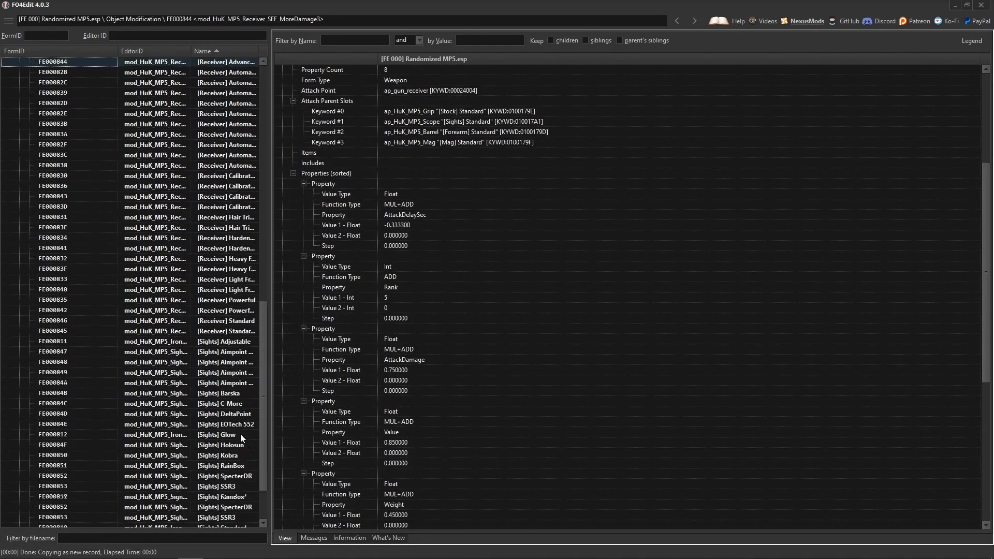
{"action": "left_click", "coordinate": [199, 368]}
{"action": "scroll", "coordinate": [203, 346], "scroll_direction": "up", "scroll_amount": 11}
{"action": "scroll", "coordinate": [200, 347], "scroll_direction": "up", "scroll_amount": 12}
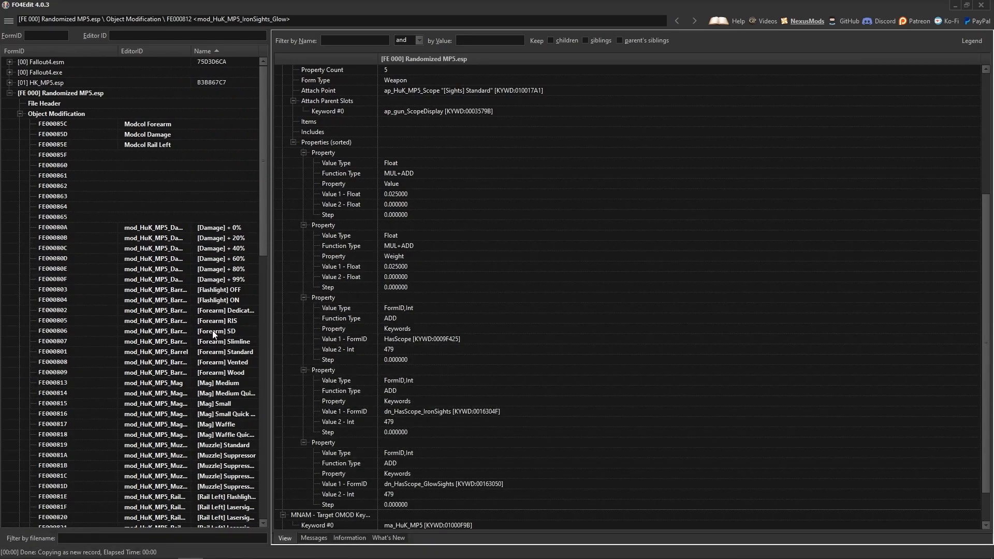
Compare the [Muzzle] Standard record with the [Muzzle] Suppressor records, including Suppressor BSS45
{"action": "left_click", "coordinate": [211, 457]}
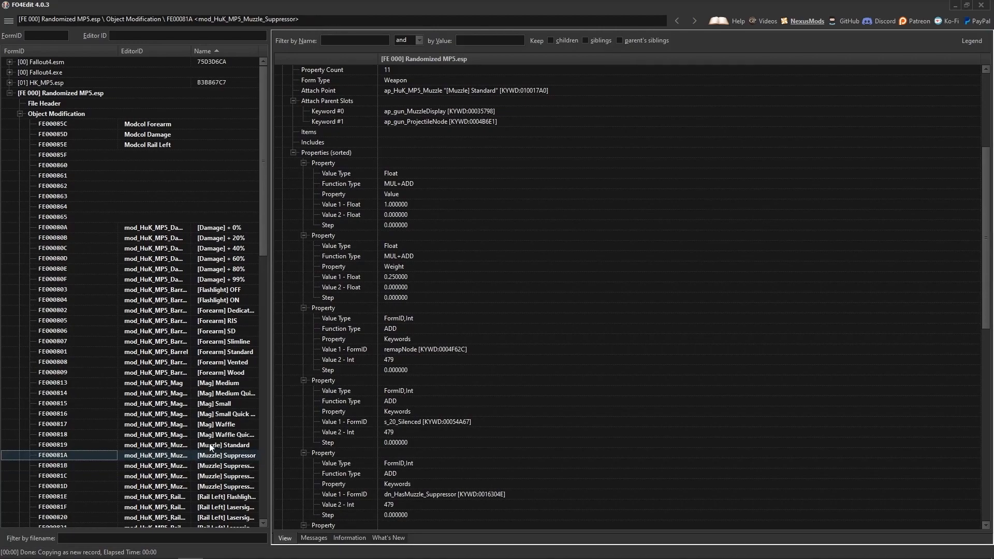
{"action": "left_click", "coordinate": [209, 445]}
{"action": "left_click", "coordinate": [223, 478]}
{"action": "left_click", "coordinate": [221, 486]}
{"action": "left_click", "coordinate": [217, 477]}
{"action": "left_click", "coordinate": [214, 466]}
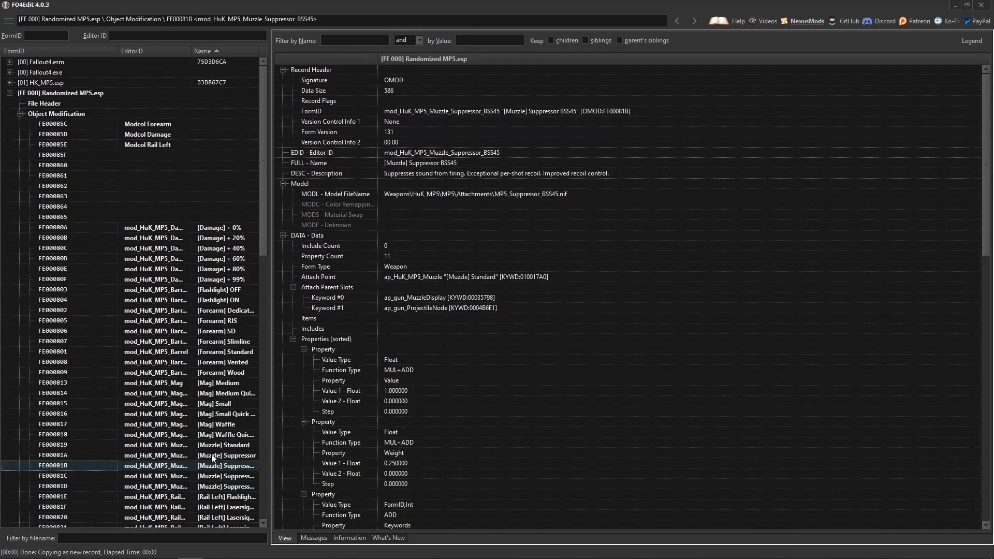
{"action": "left_click", "coordinate": [218, 447]}
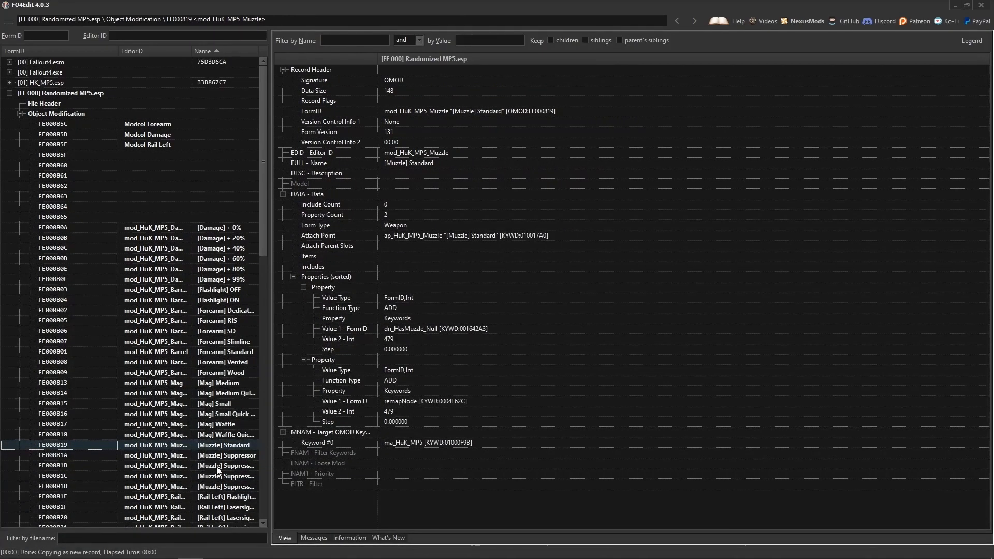
{"action": "left_click", "coordinate": [216, 466]}
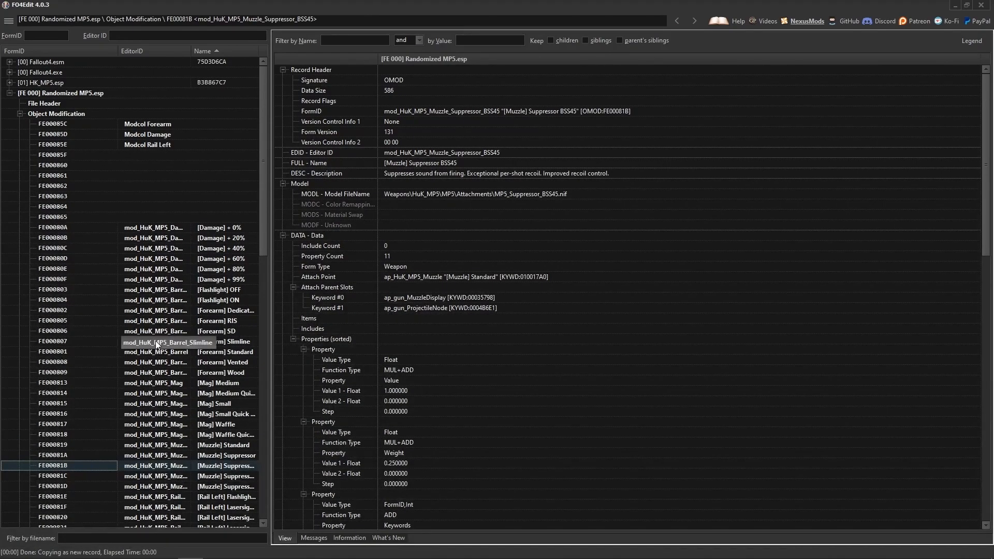